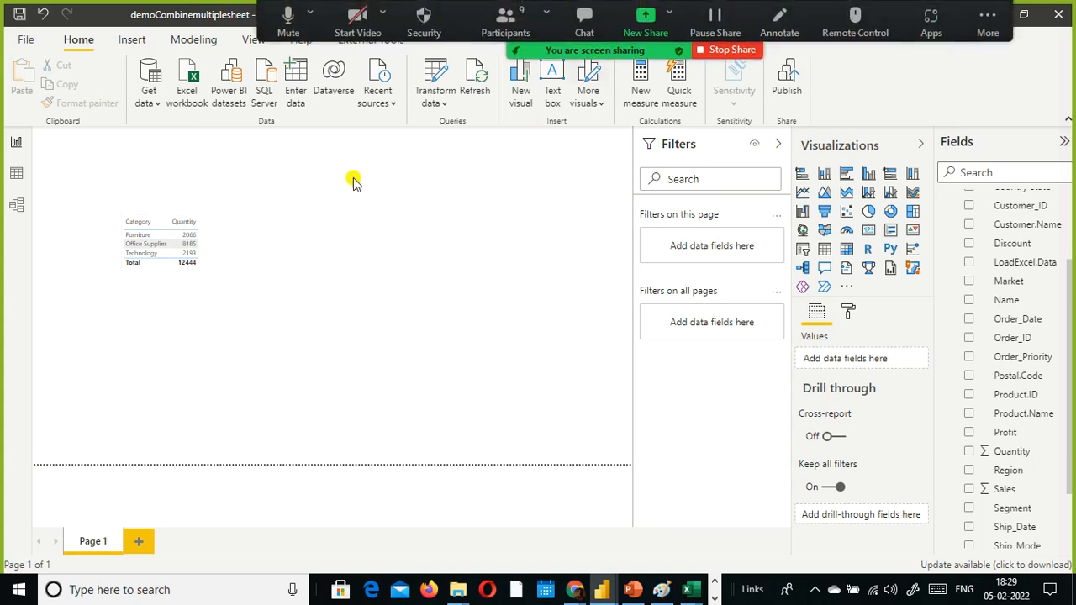
- Open the Power Query Editor and collapse the second Query Errors group, leaving the Other Queries group expanded
{"action": "left_click", "coordinate": [427, 104]}
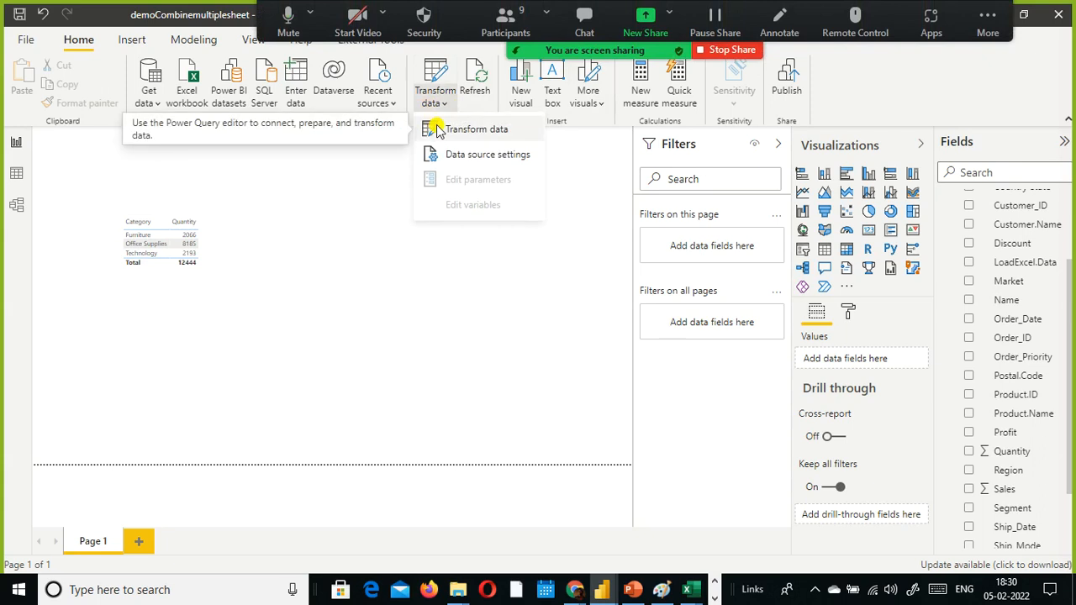
{"action": "left_click", "coordinate": [436, 129]}
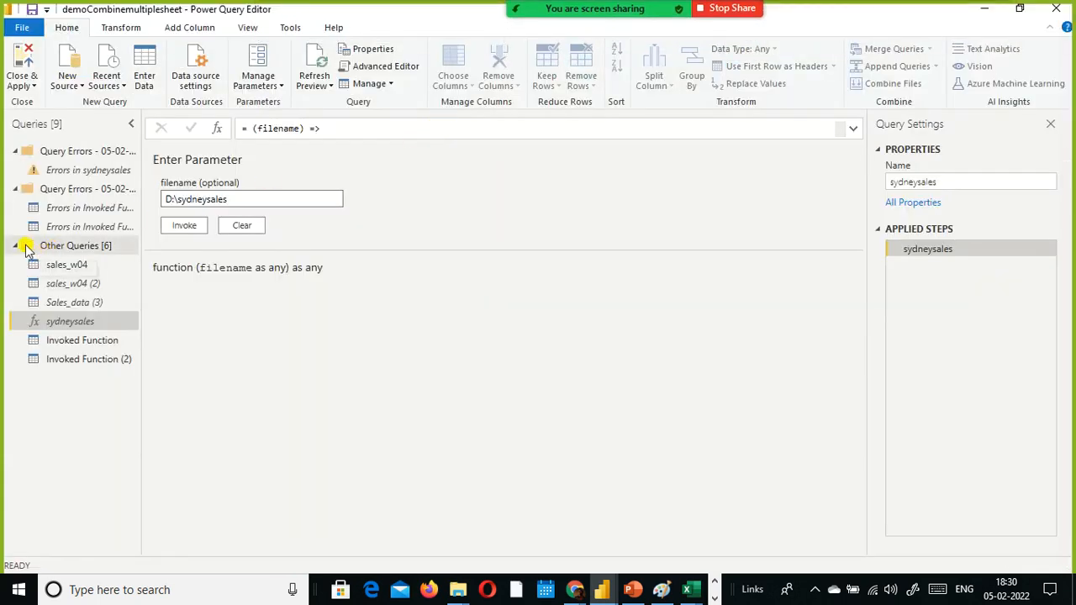
{"action": "left_click", "coordinate": [15, 247]}
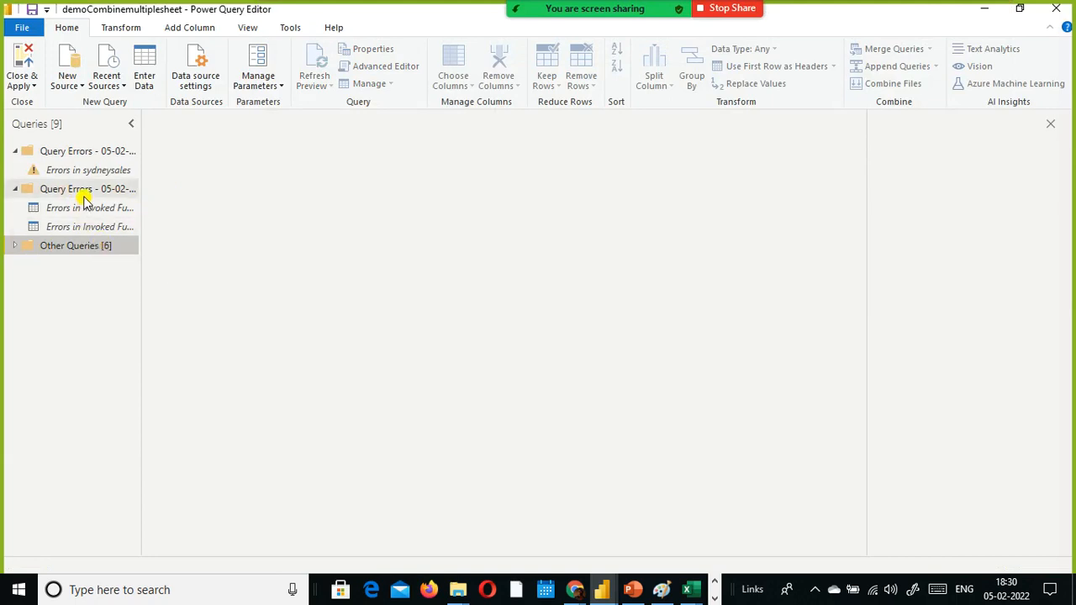
{"action": "left_click", "coordinate": [15, 191]}
{"action": "left_click", "coordinate": [15, 192]}
{"action": "left_click", "coordinate": [79, 209]}
{"action": "right_click", "coordinate": [80, 207]}
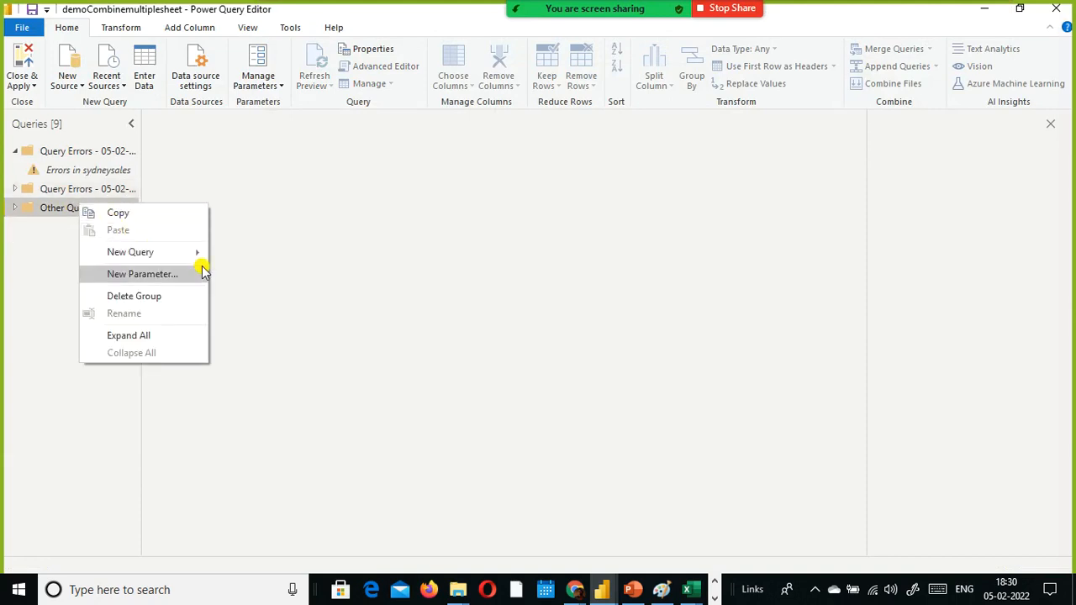
{"action": "left_click", "coordinate": [255, 221]}
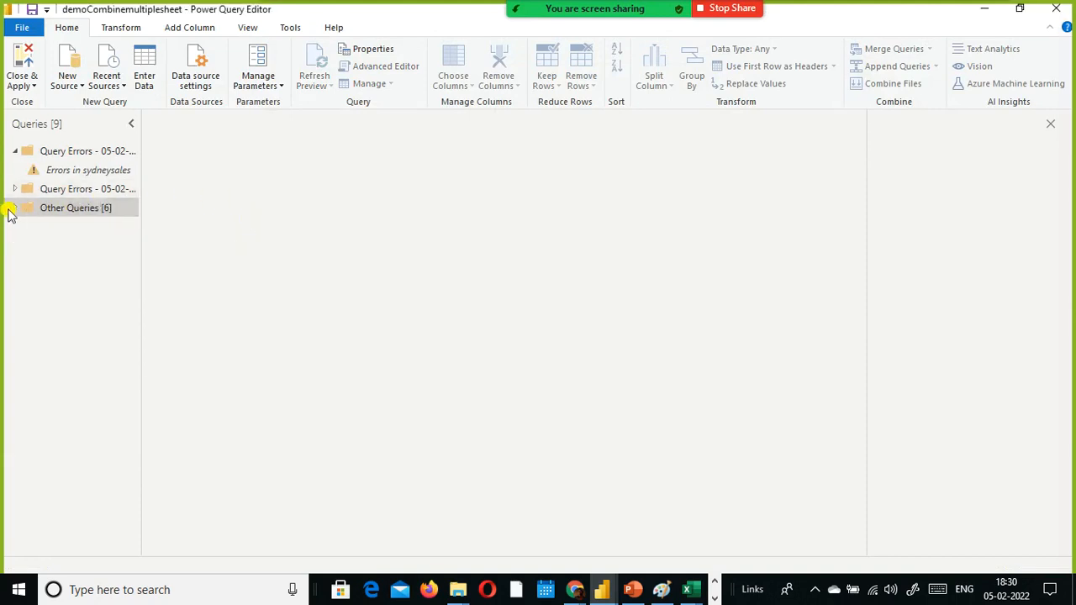
{"action": "left_click", "coordinate": [15, 208]}
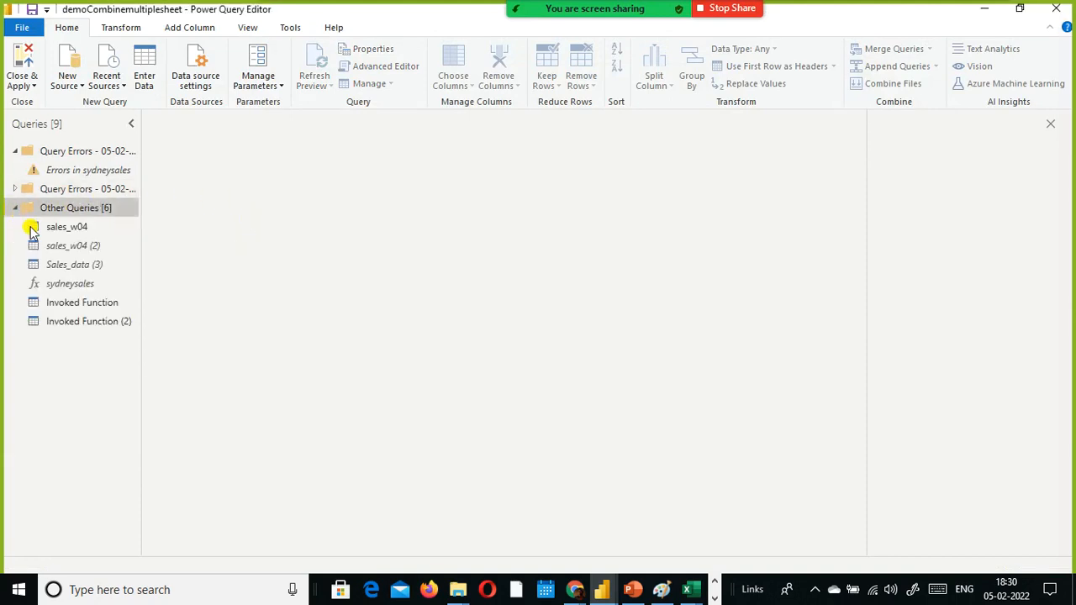
- Disable loading of the Invoked Function query into the report, accepting the possible data loss
{"action": "left_click", "coordinate": [83, 304]}
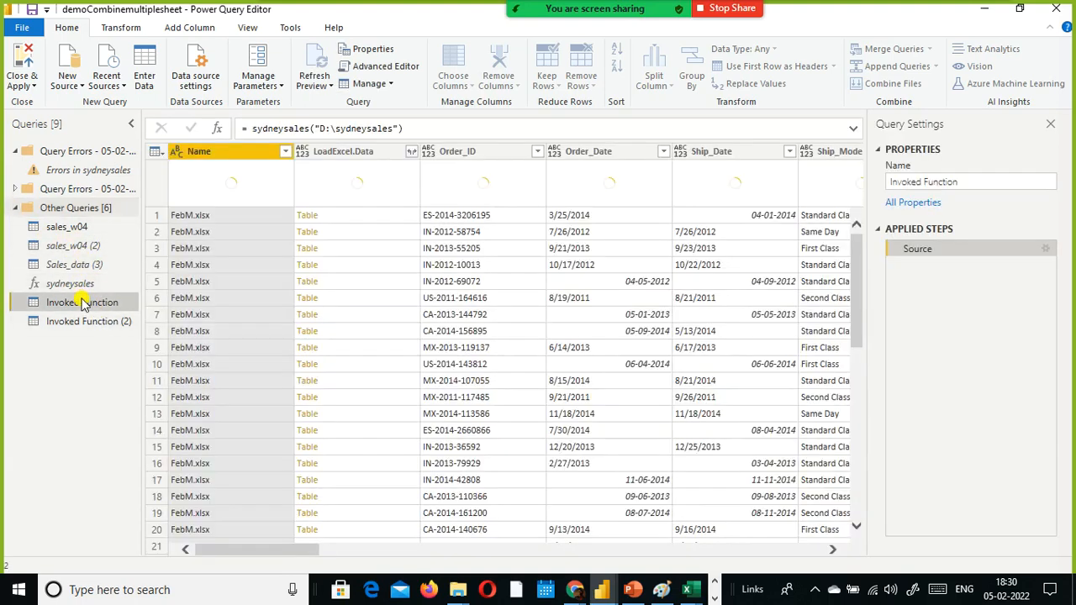
{"action": "right_click", "coordinate": [82, 304]}
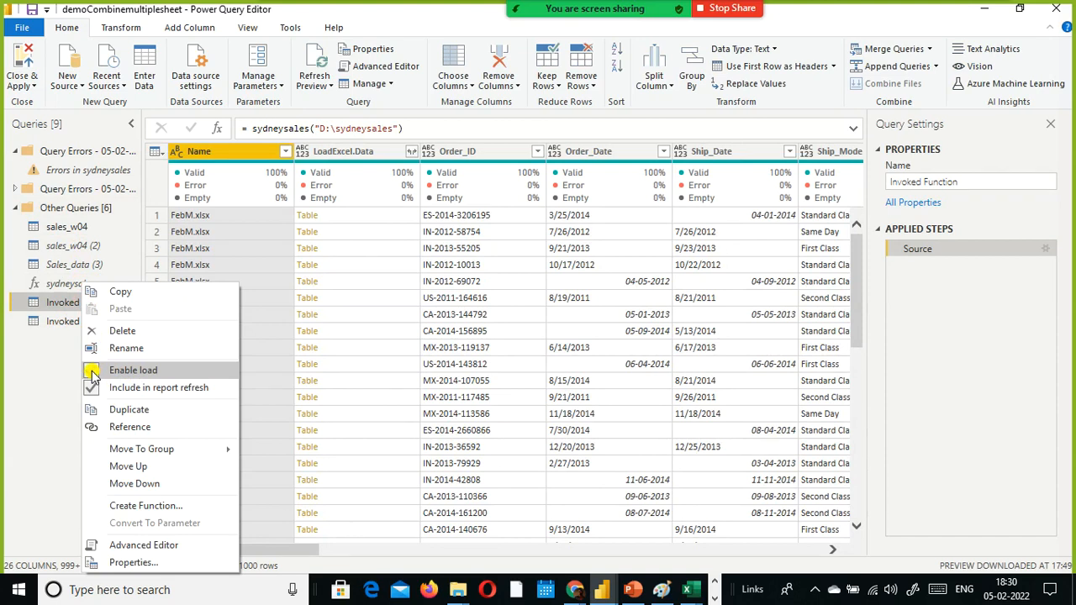
{"action": "left_click", "coordinate": [122, 370]}
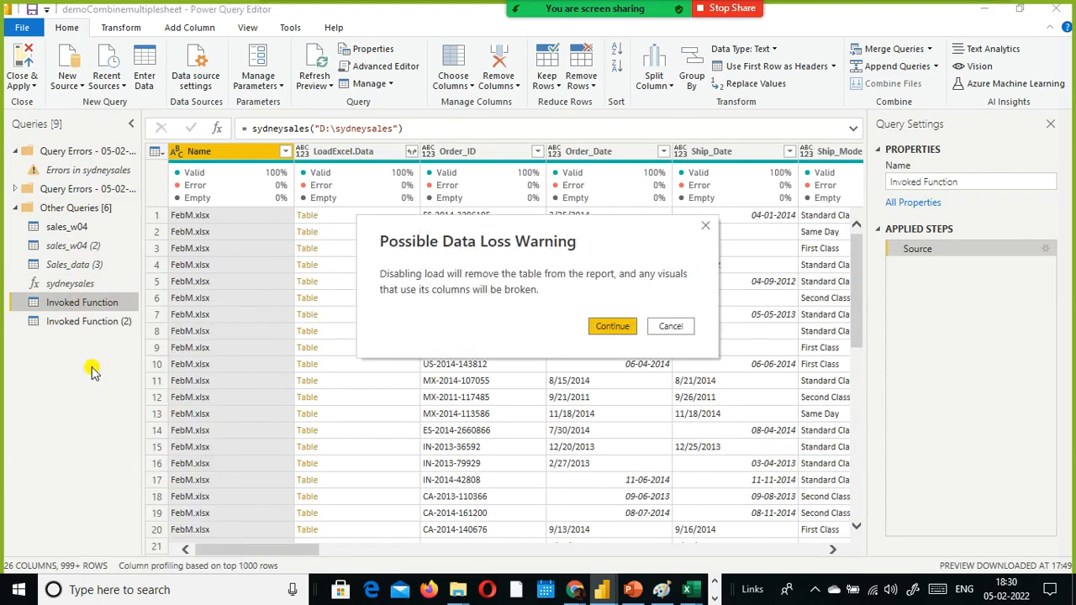
{"action": "left_click", "coordinate": [611, 330]}
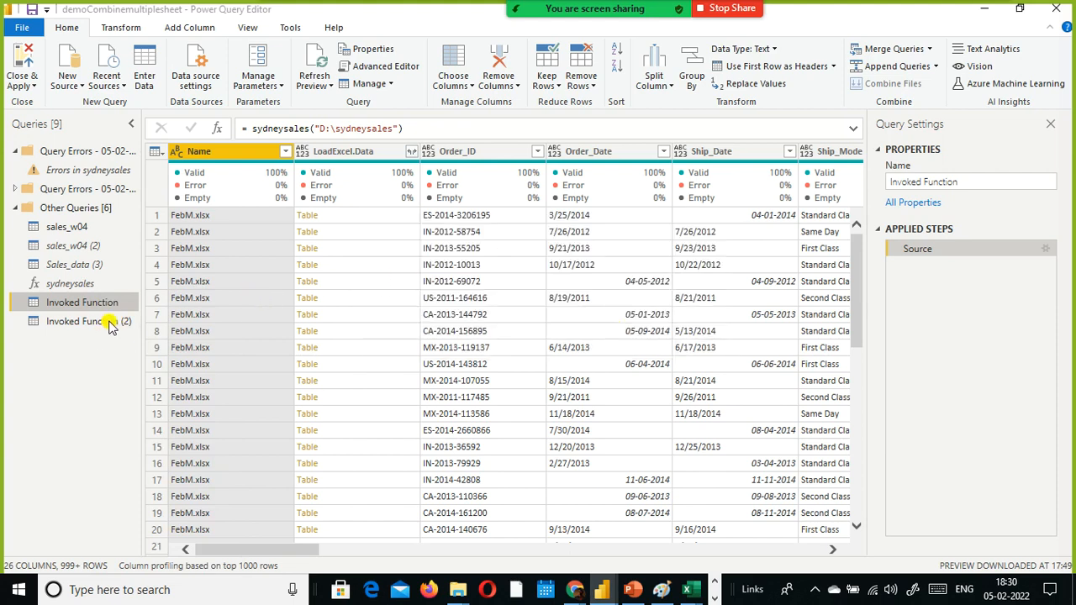
- Disable loading of the Invoked Function (2) query into the report, accepting the possible data loss
{"action": "right_click", "coordinate": [91, 328]}
{"action": "left_click", "coordinate": [38, 418]}
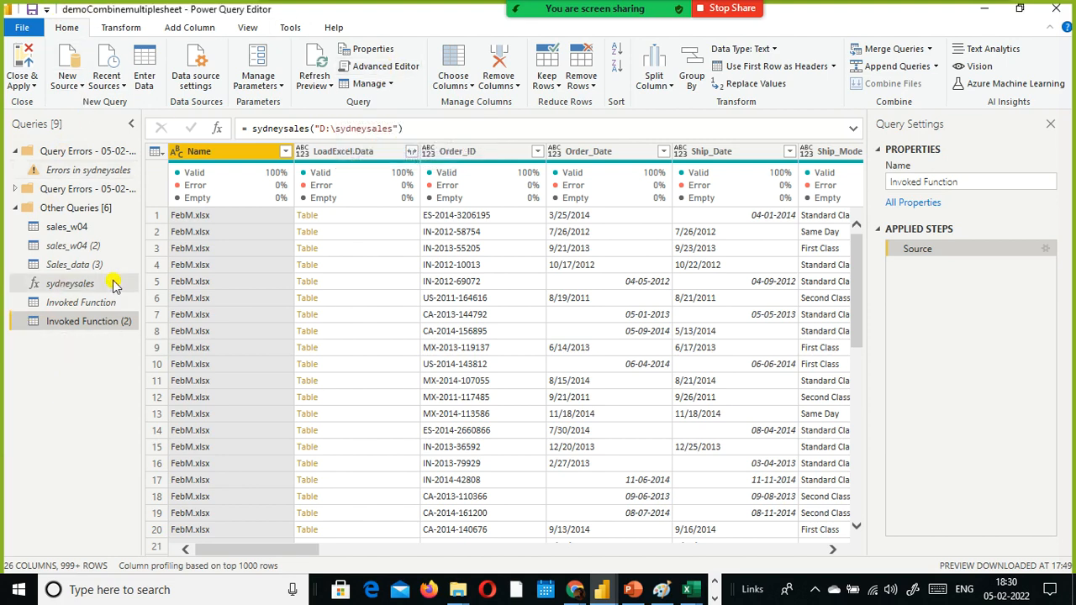
{"action": "right_click", "coordinate": [89, 323]}
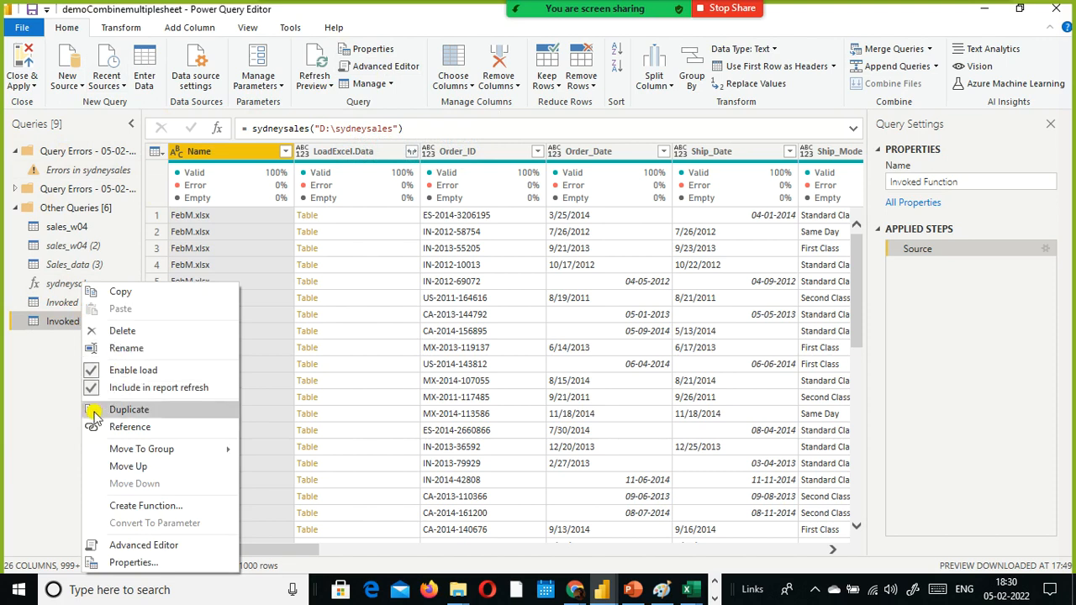
{"action": "left_click", "coordinate": [50, 407]}
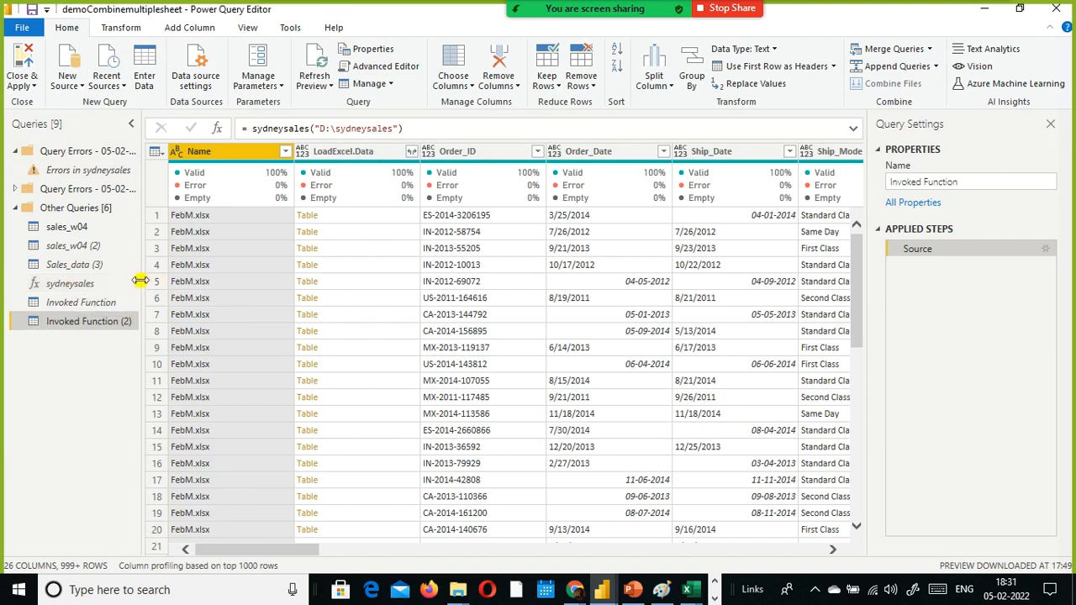
{"action": "right_click", "coordinate": [72, 327]}
{"action": "left_click", "coordinate": [17, 379]}
{"action": "right_click", "coordinate": [77, 326]}
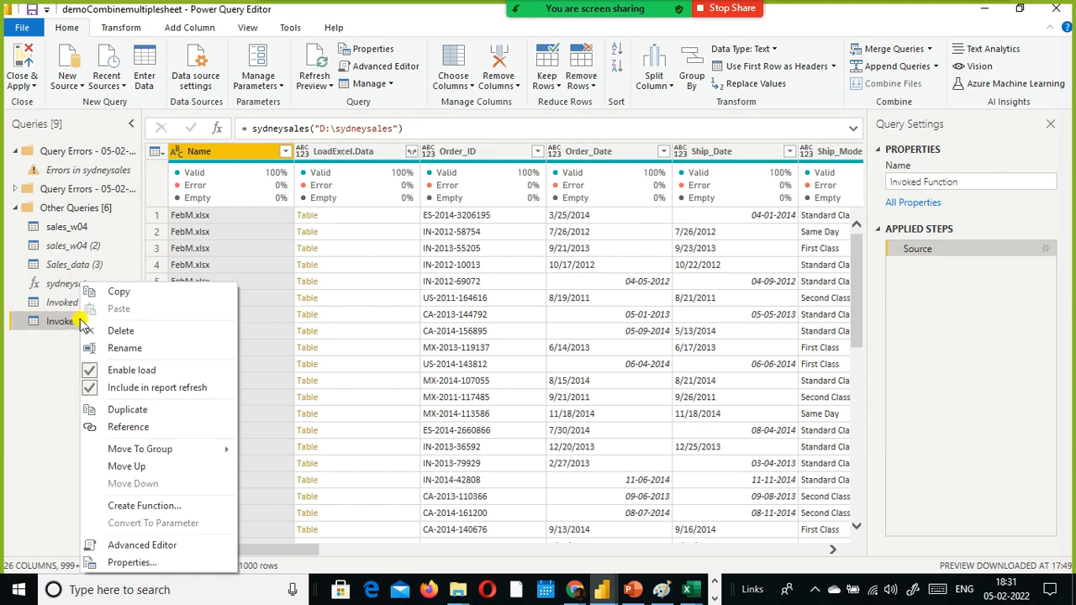
{"action": "left_click", "coordinate": [90, 374]}
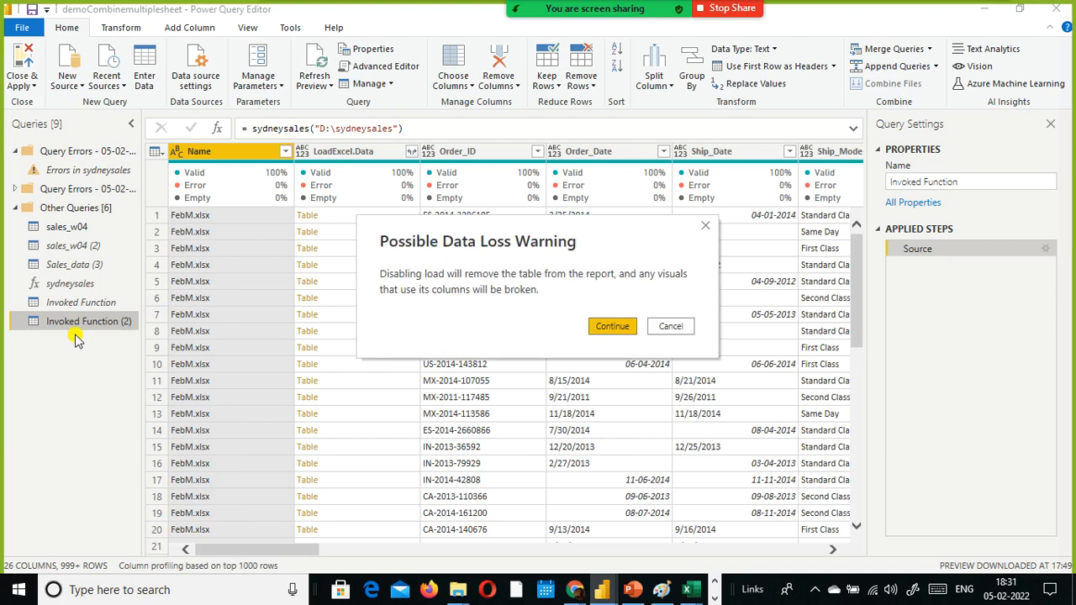
{"action": "left_click", "coordinate": [614, 328]}
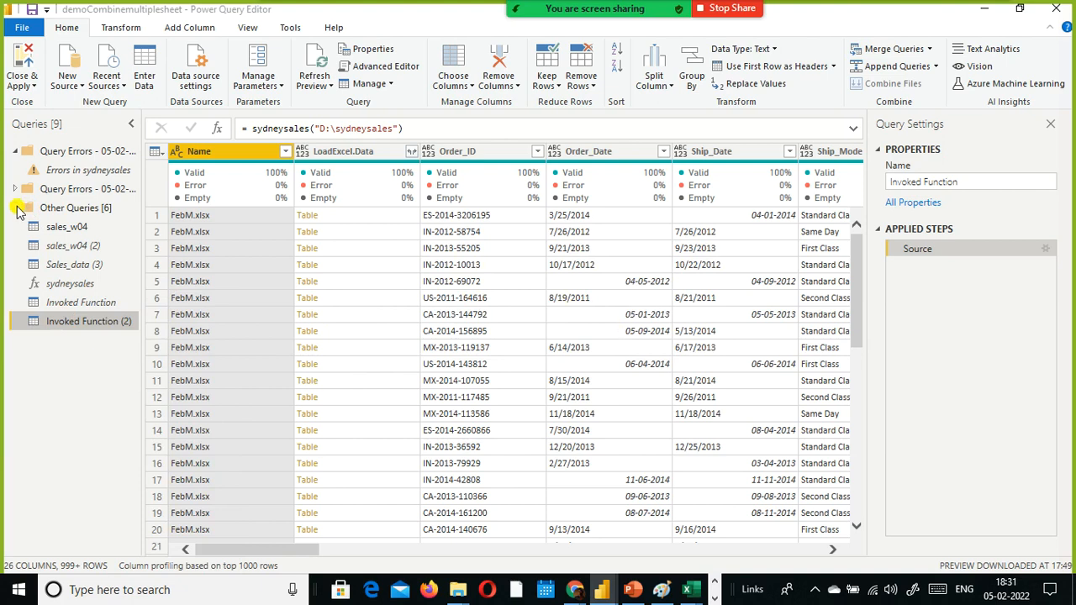
- Create a new blank query in the query list
{"action": "right_click", "coordinate": [67, 346]}
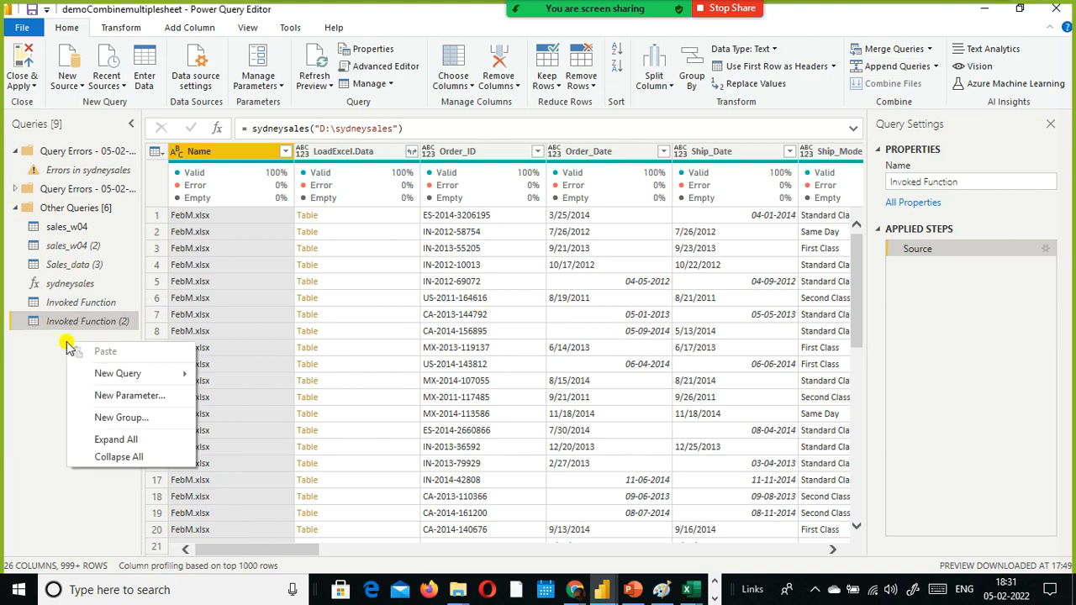
{"action": "left_click", "coordinate": [37, 358]}
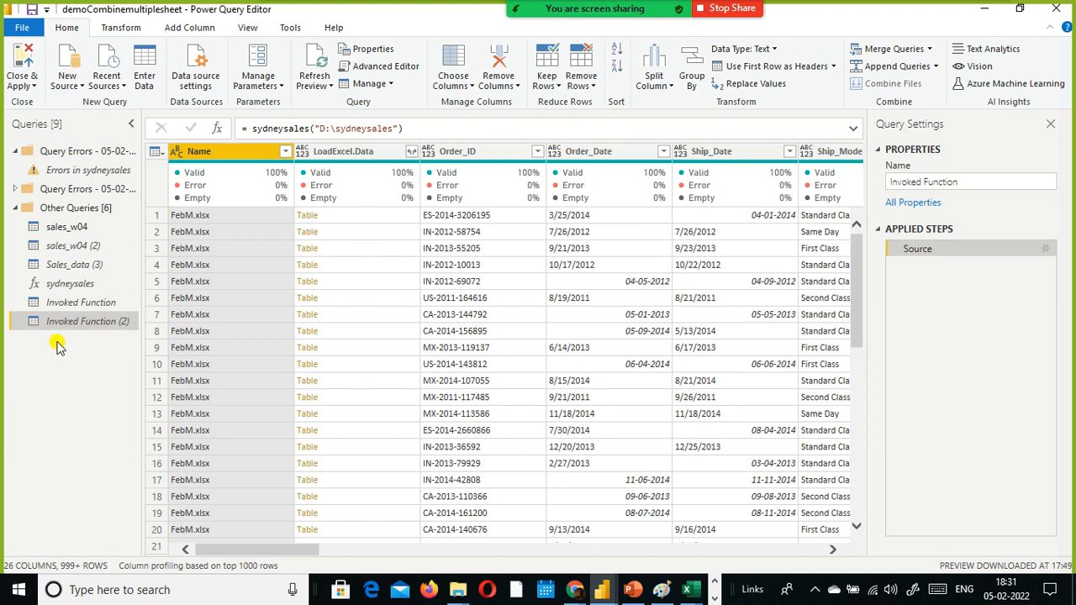
{"action": "right_click", "coordinate": [57, 345]}
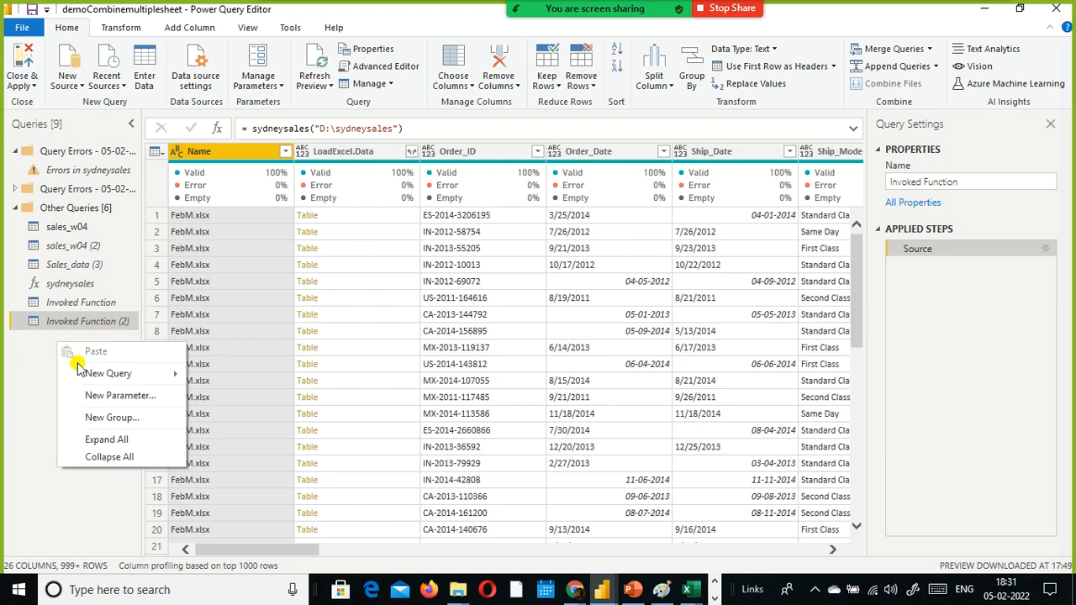
{"action": "left_click", "coordinate": [34, 365]}
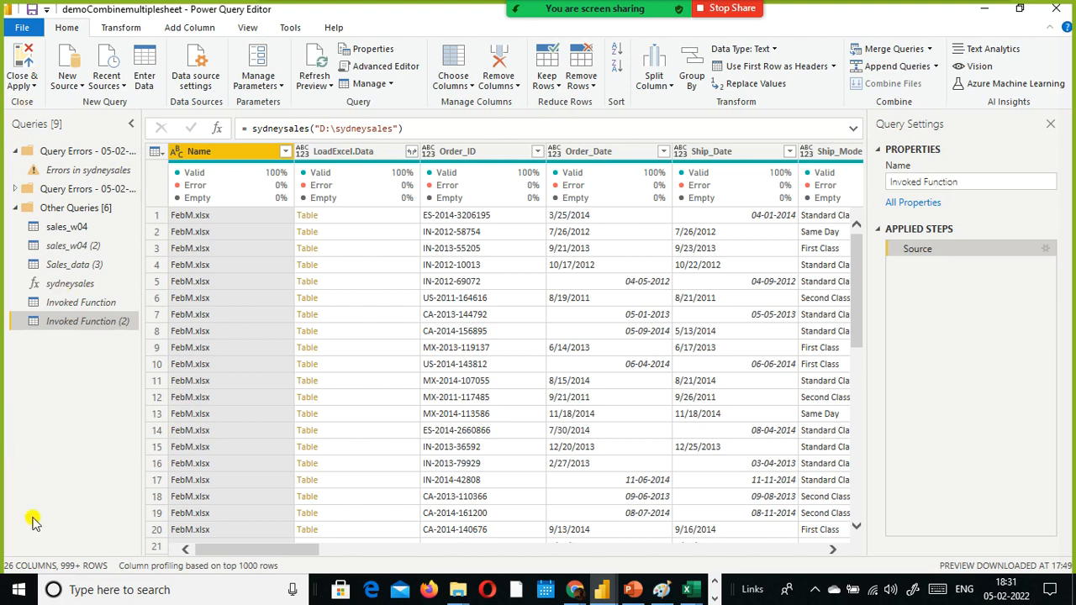
{"action": "right_click", "coordinate": [37, 363]}
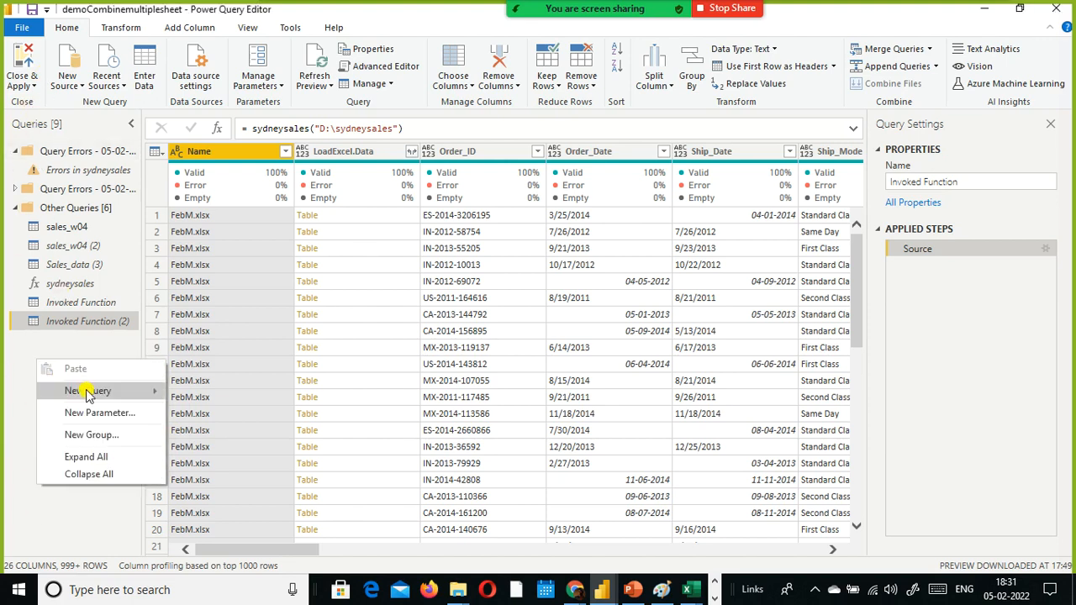
{"action": "mouse_move", "coordinate": [84, 390]}
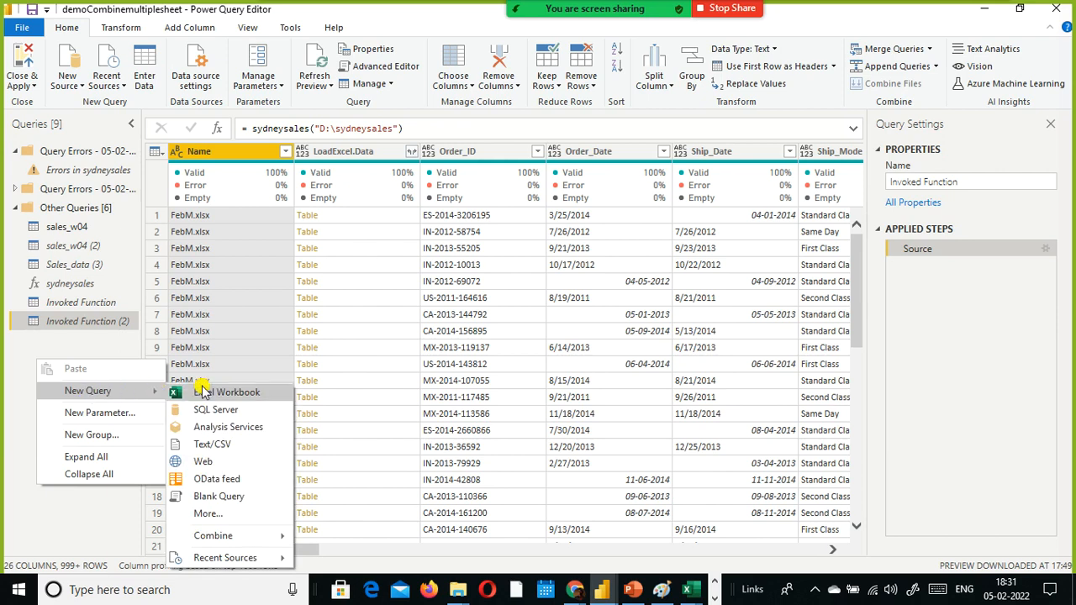
{"action": "left_click", "coordinate": [220, 498]}
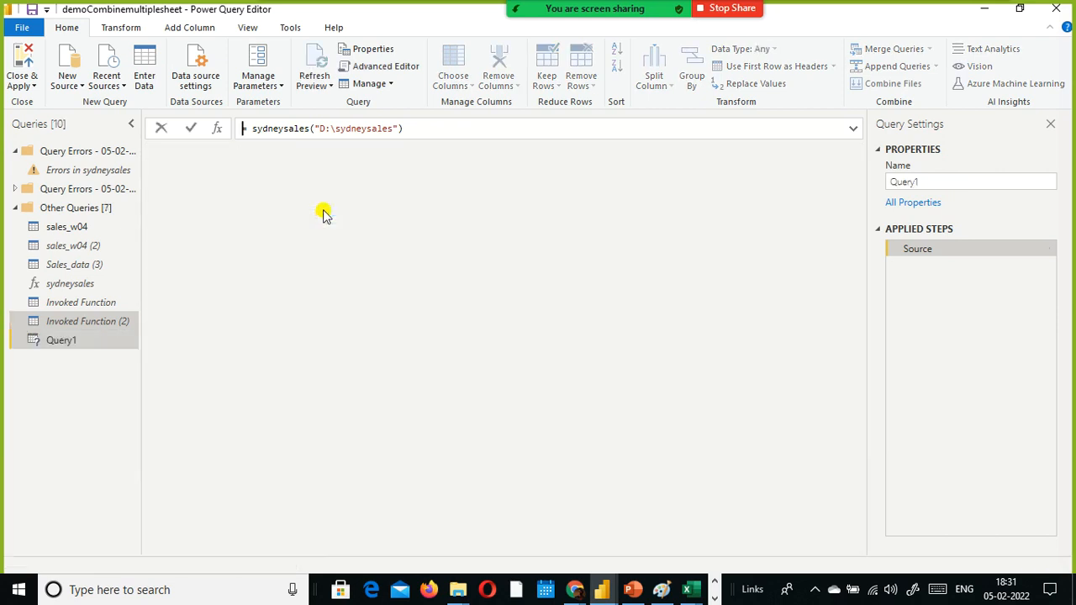
- View the blank query's code in the Advanced Editor and close it without changes
{"action": "left_click", "coordinate": [256, 128]}
{"action": "left_click", "coordinate": [252, 28]}
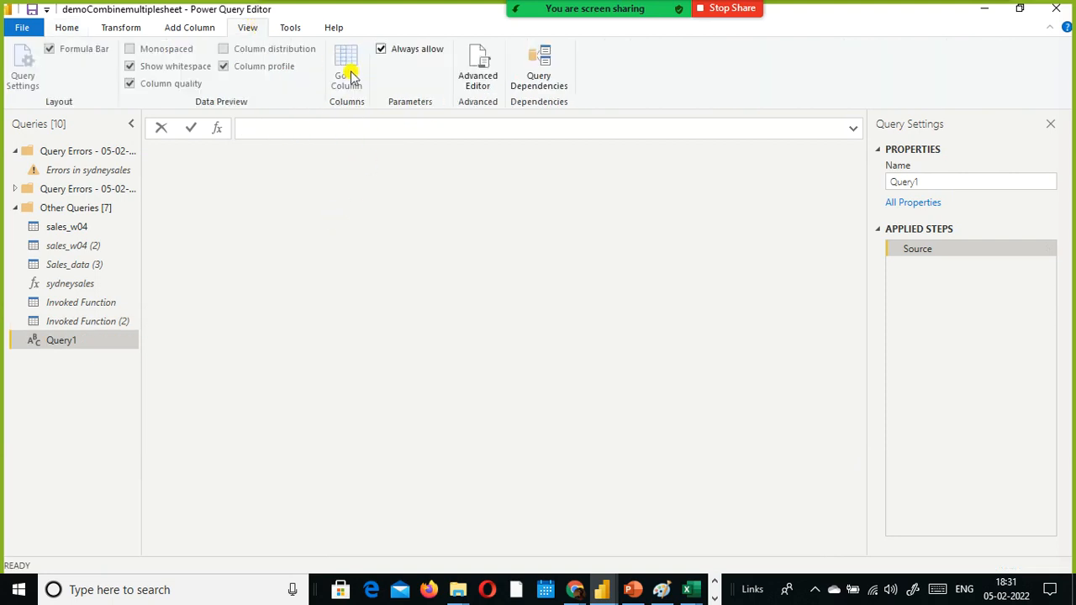
{"action": "left_click", "coordinate": [478, 78]}
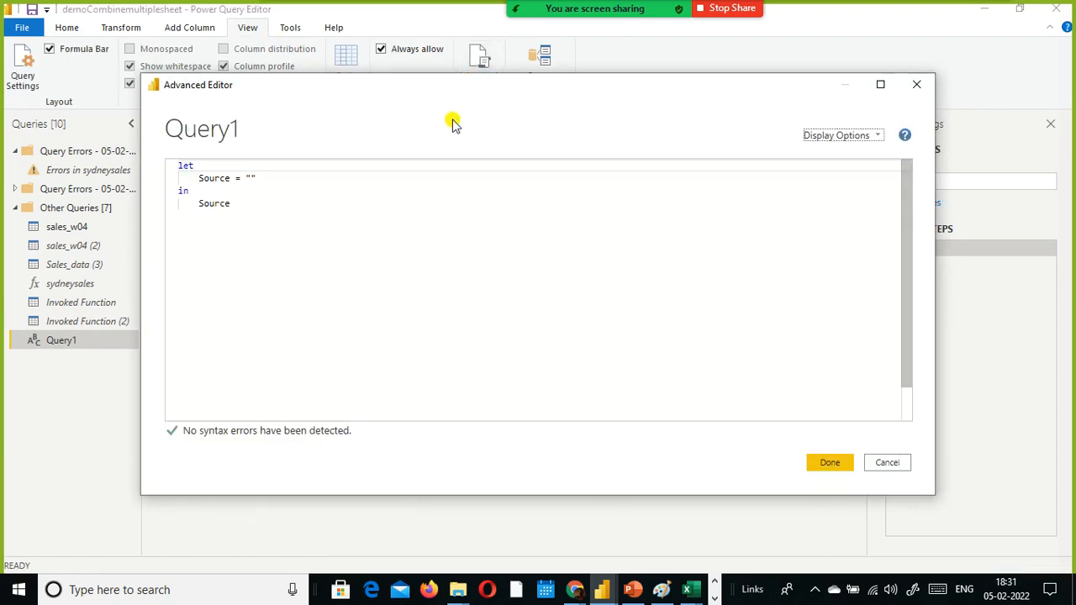
{"action": "left_click", "coordinate": [888, 461]}
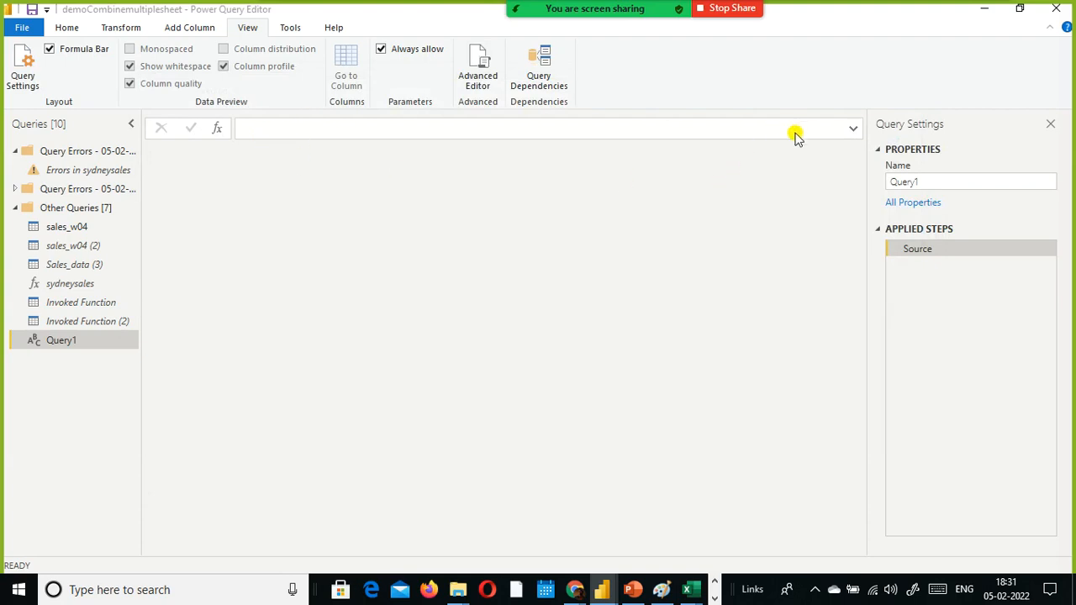
- Begin the blank query's formula with the function parameters = (costPrice as number, Qty as number)
{"action": "left_click", "coordinate": [278, 129]}
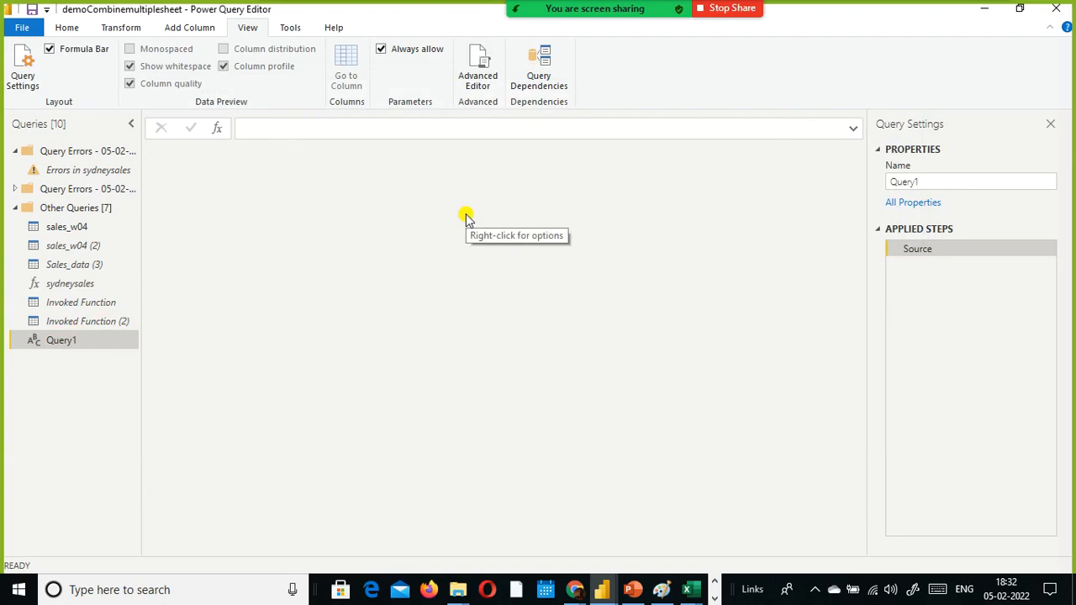
{"action": "type", "text": "= ("}
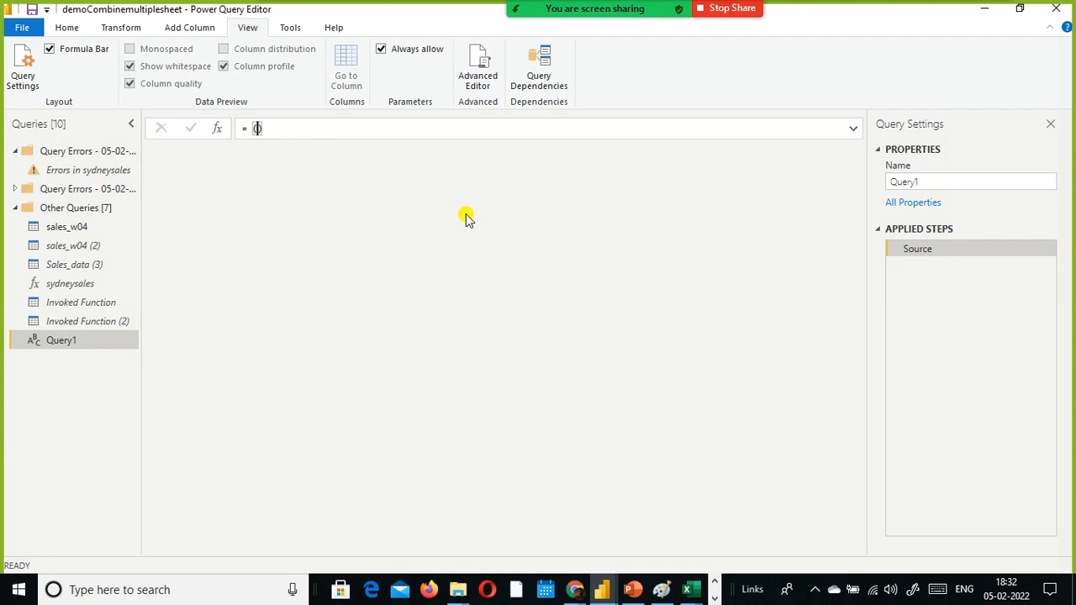
{"action": "type", "text": "cost"}
{"action": "type", "text": "Pr"}
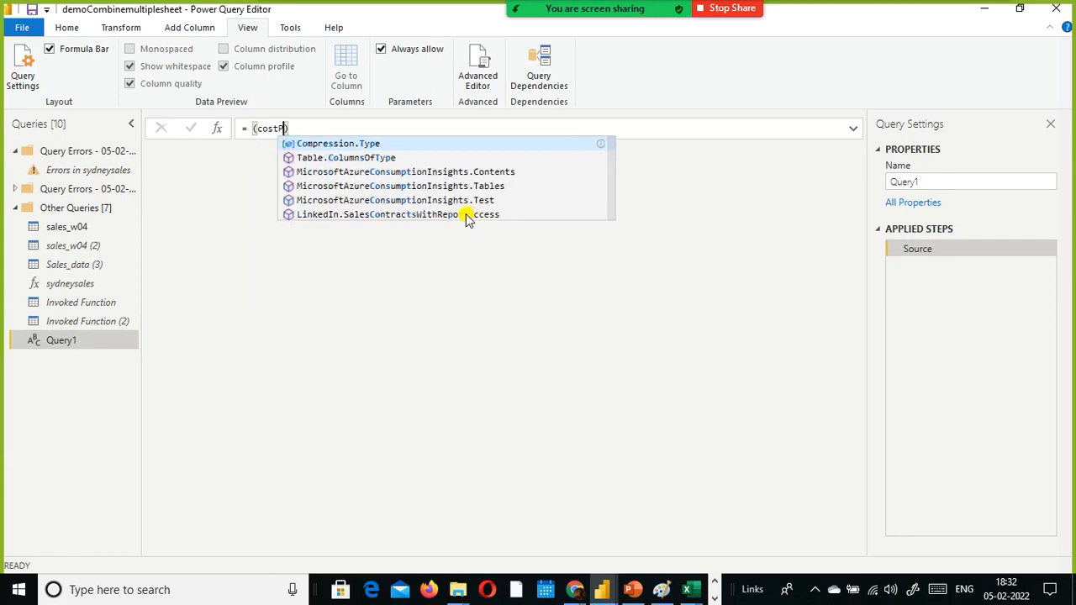
{"action": "type", "text": "ice as number"}
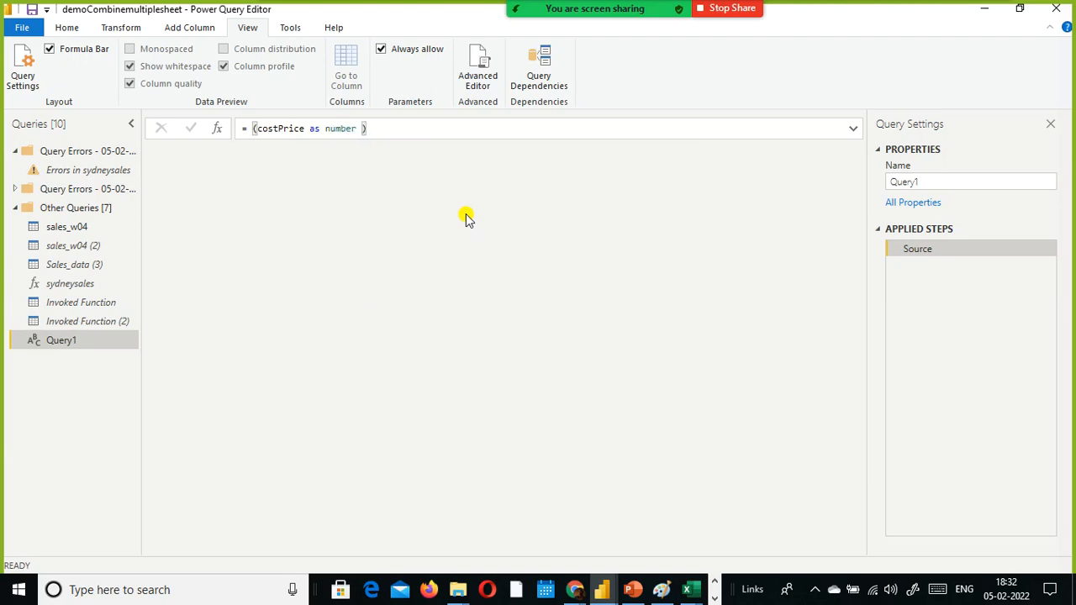
{"action": "key", "text": "BackSpace"}
{"action": "type", "text": ","}
{"action": "type", "text": "Qty a"}
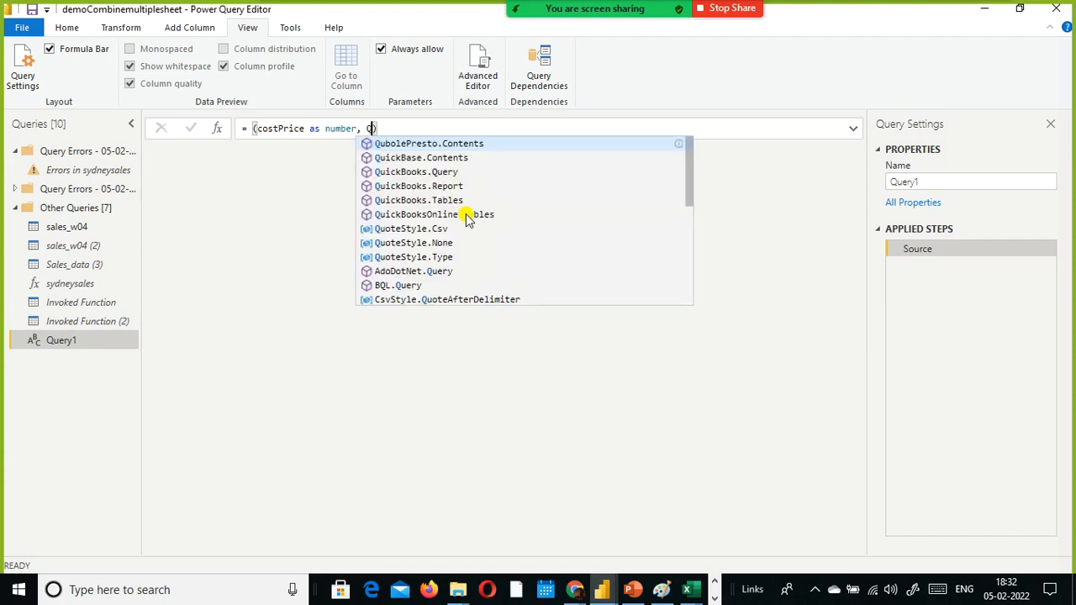
{"action": "type", "text": "s numb"}
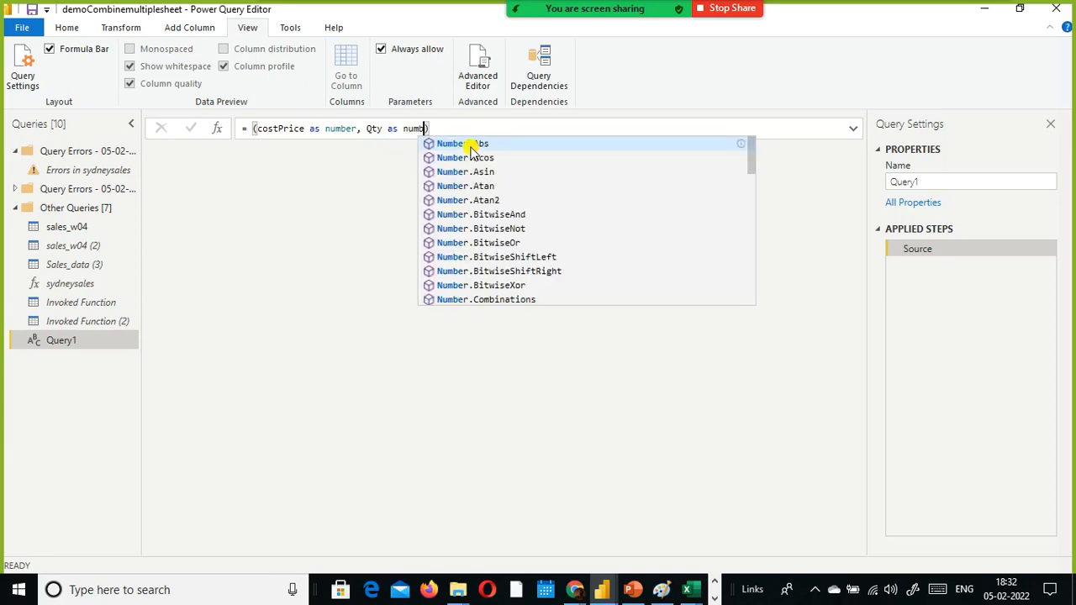
{"action": "type", "text": "er) "}
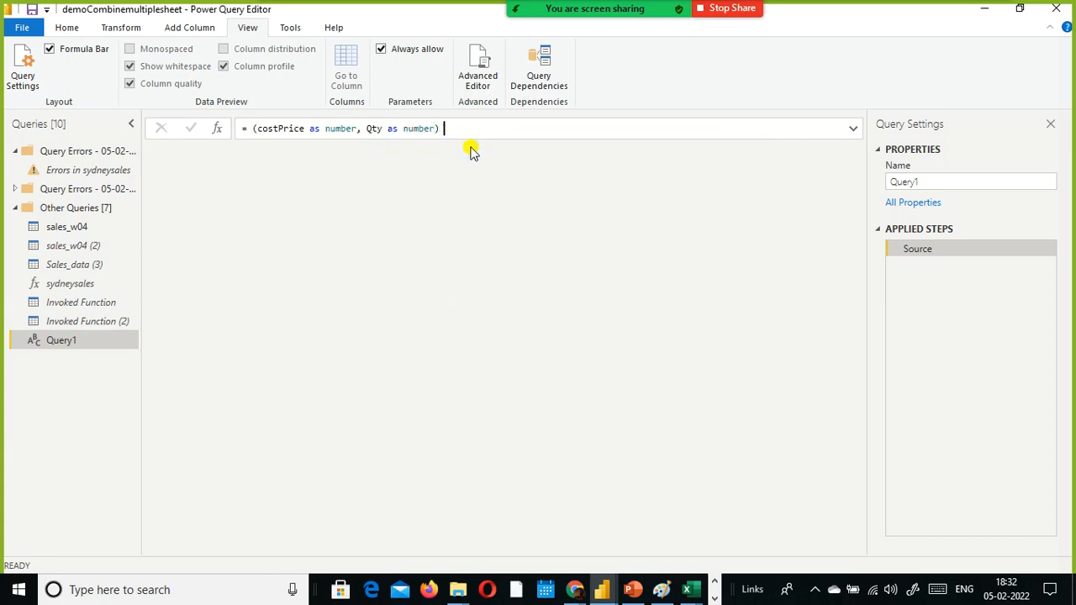
- Complete the function formula with => (costPrice * Qty) after the parameters and apply it to the query
{"action": "type", "text": "="}
{"action": "type", "text": ">>"}
{"action": "key", "text": "BackSpace"}
{"action": "key", "text": "BackSpace"}
{"action": "type", "text": "(cost"}
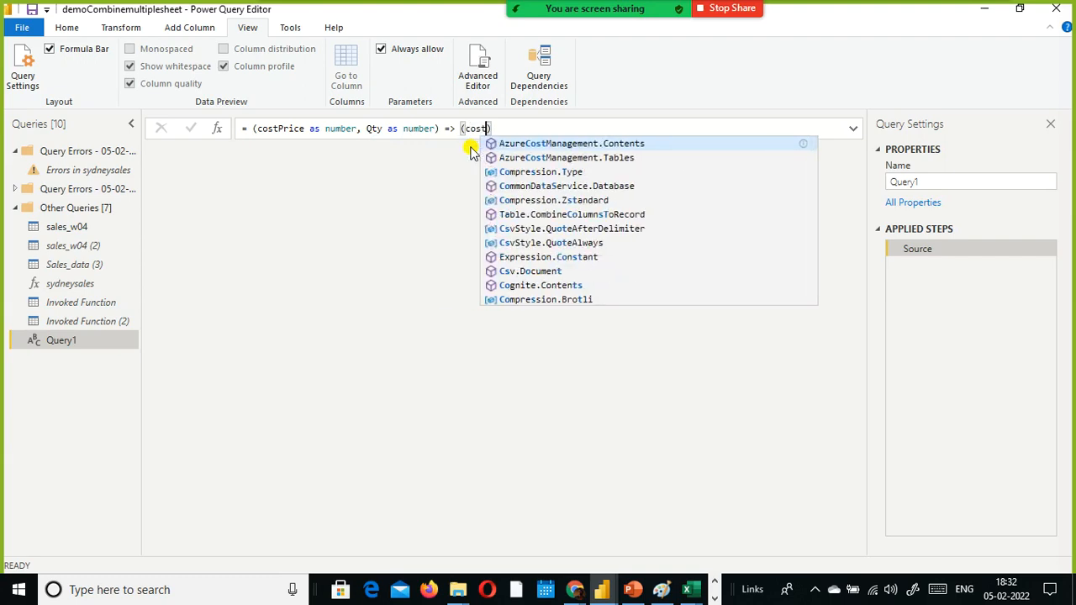
{"action": "type", "text": "Price "}
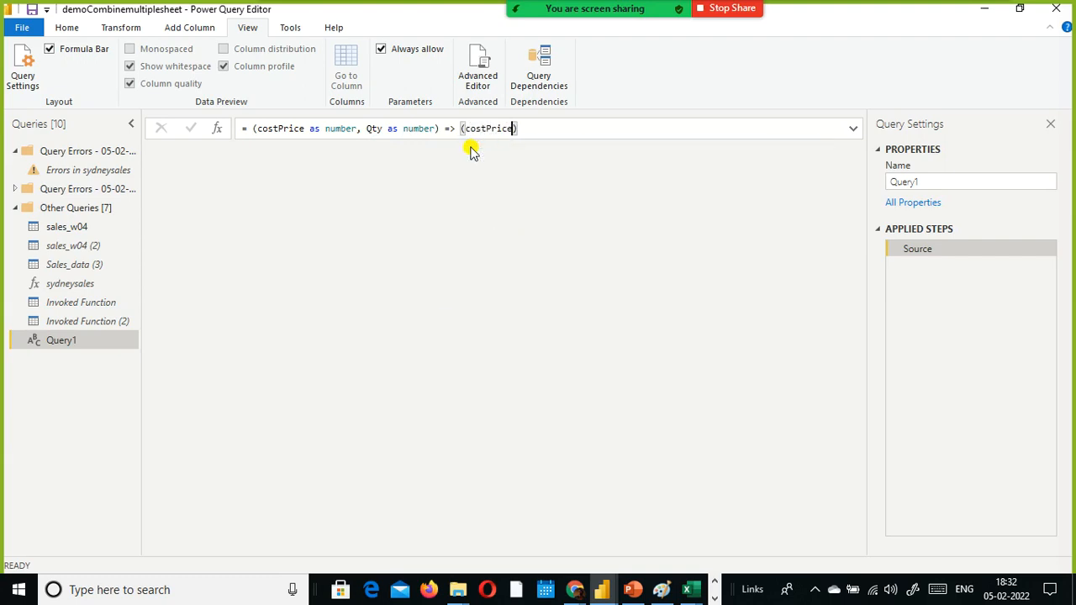
{"action": "type", "text": "* Qt"}
{"action": "type", "text": "y"}
{"action": "key", "text": "Escape"}
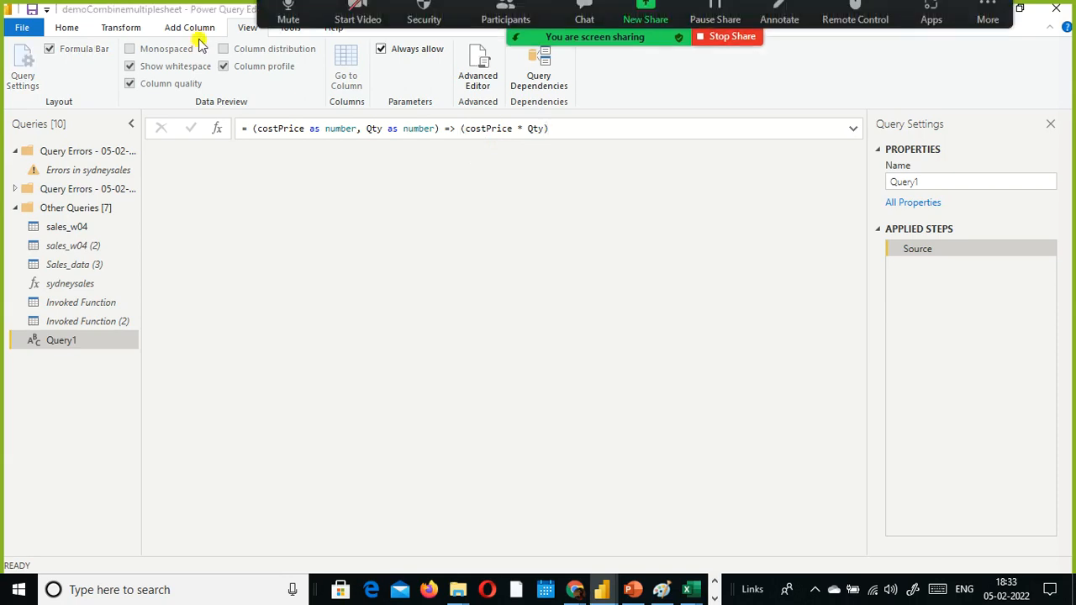
{"action": "key", "text": "Return"}
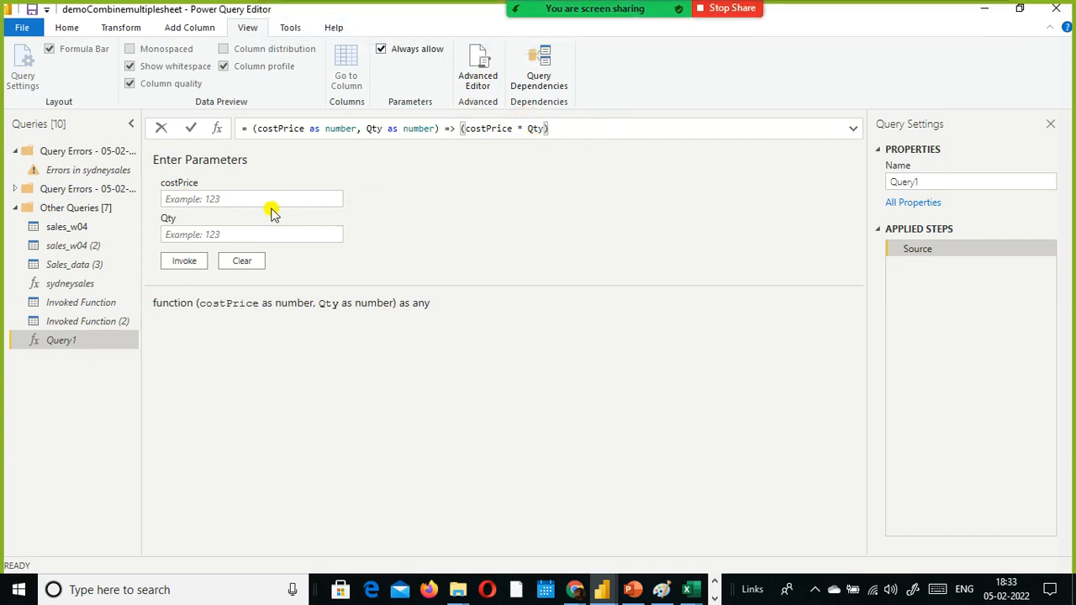
- Examine the let and in sections of Query1's function code in the Advanced Editor and close it without changes
{"action": "left_click", "coordinate": [211, 234]}
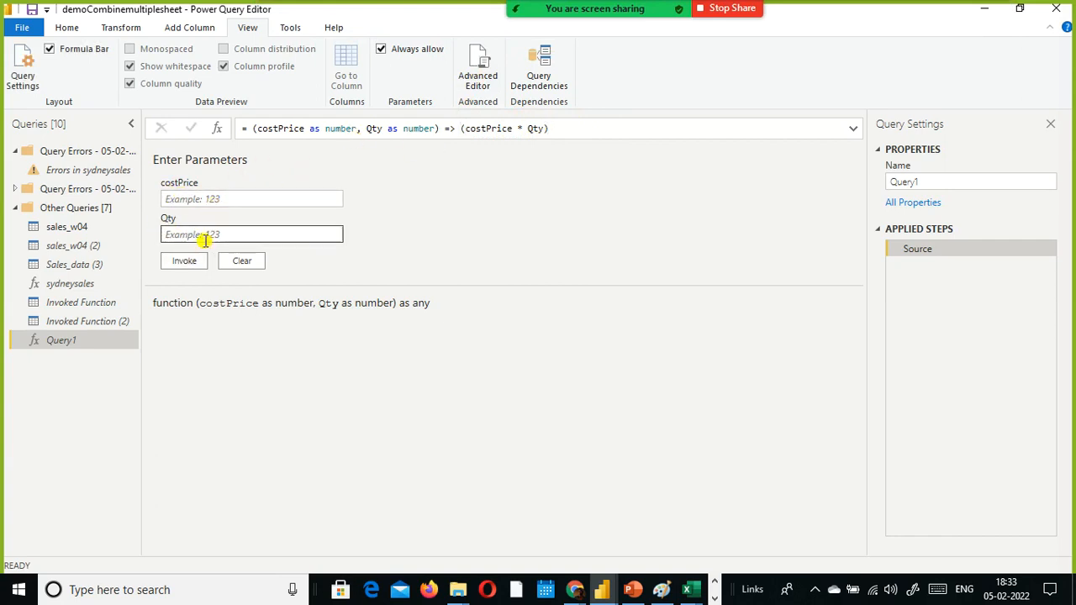
{"action": "left_click", "coordinate": [241, 196]}
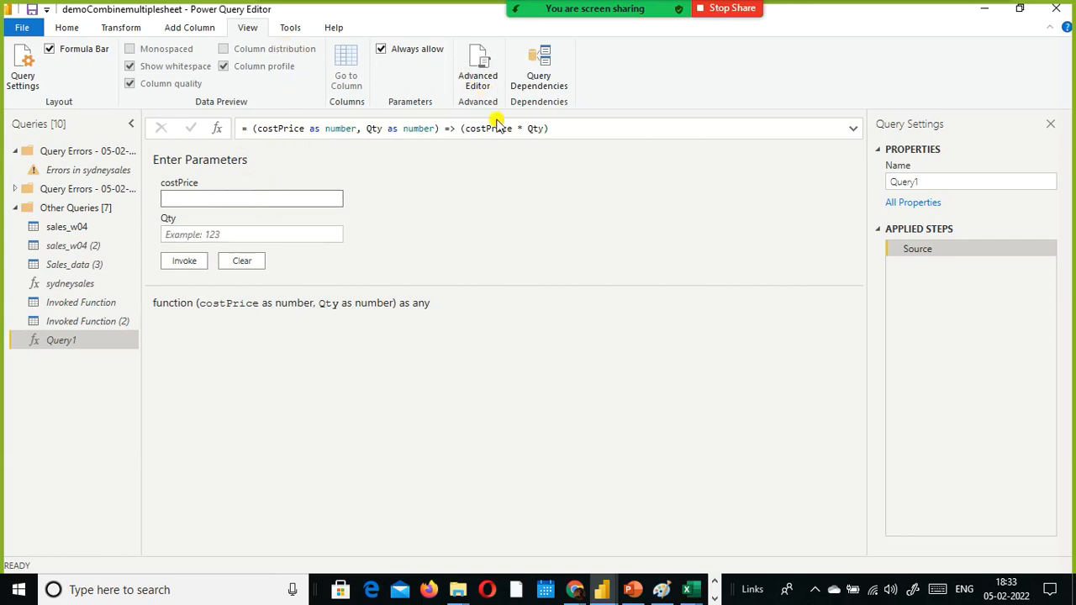
{"action": "left_click", "coordinate": [494, 84]}
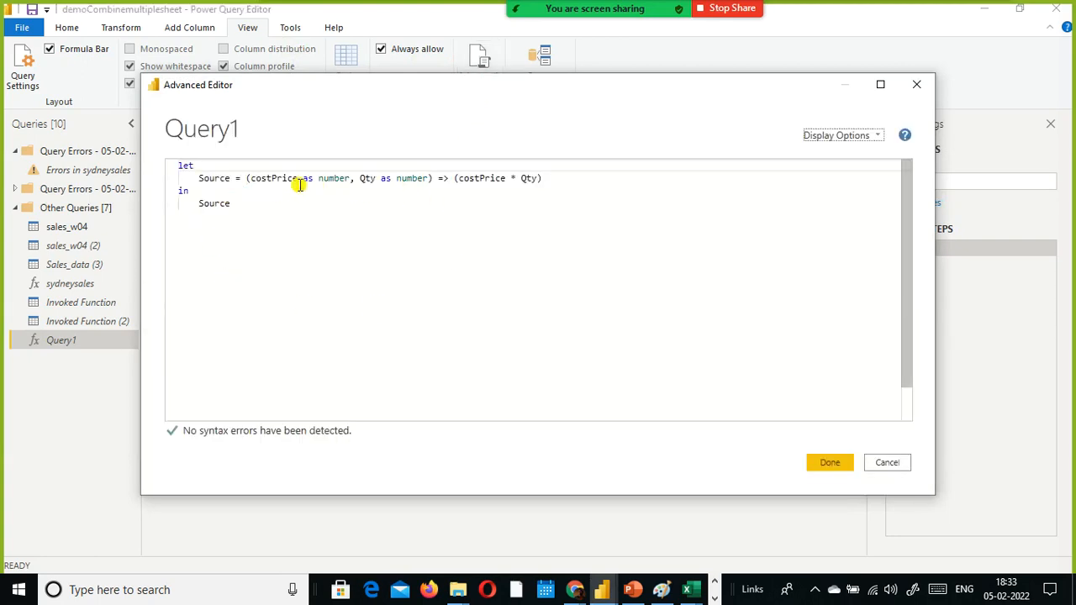
{"action": "left_click", "coordinate": [219, 179]}
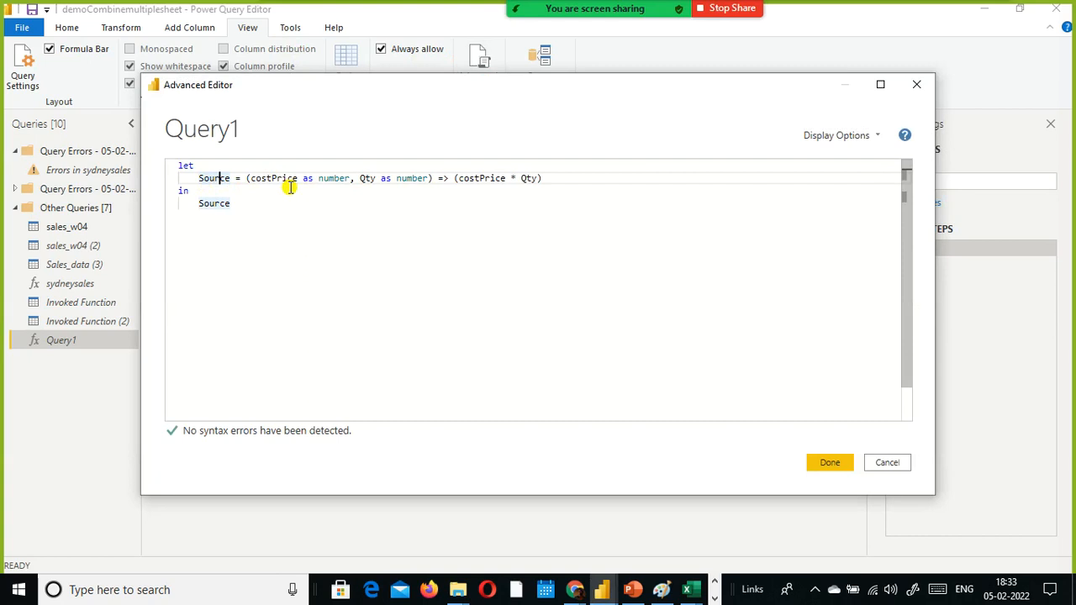
{"action": "left_click_drag", "start_coordinate": [178, 166], "coordinate": [200, 166]}
{"action": "left_click_drag", "start_coordinate": [281, 202], "coordinate": [177, 192]}
{"action": "left_click", "coordinate": [220, 182]}
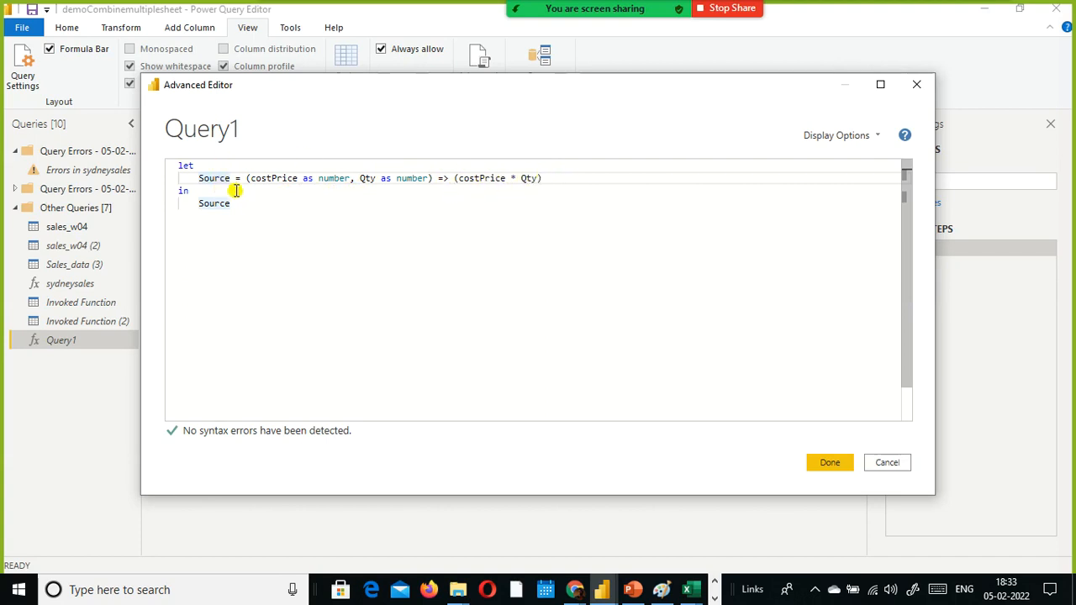
{"action": "left_click", "coordinate": [568, 189]}
{"action": "left_click", "coordinate": [545, 183]}
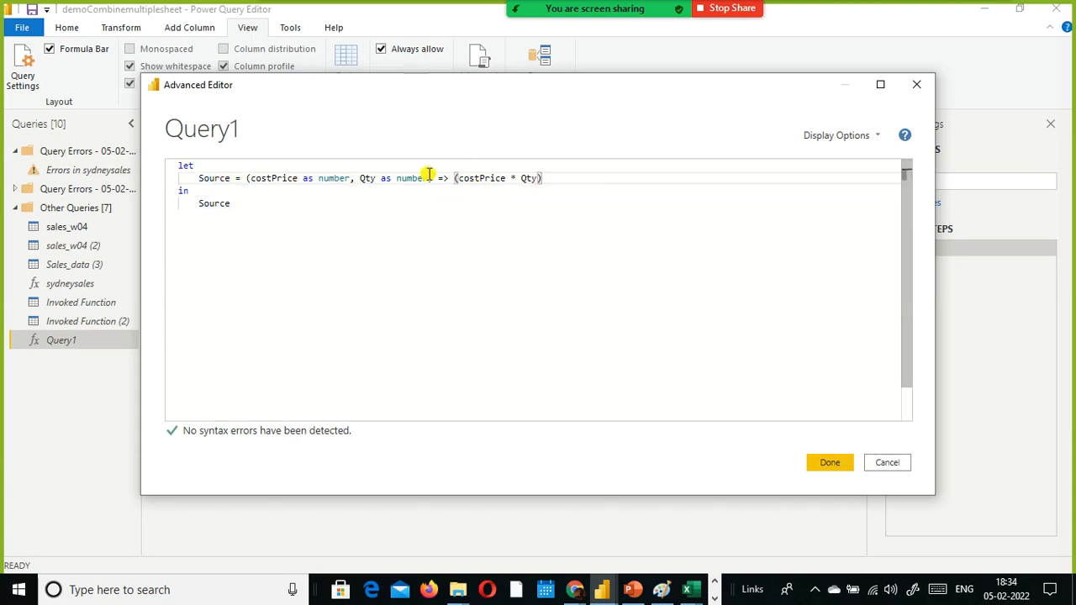
{"action": "left_click_drag", "start_coordinate": [232, 178], "coordinate": [195, 181]}
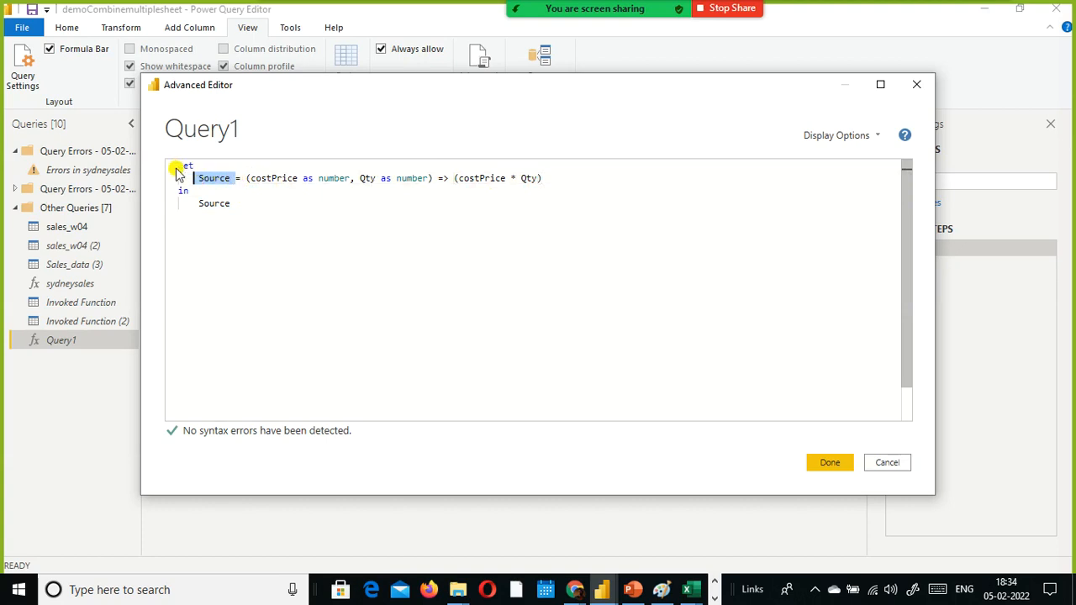
{"action": "left_click", "coordinate": [396, 254]}
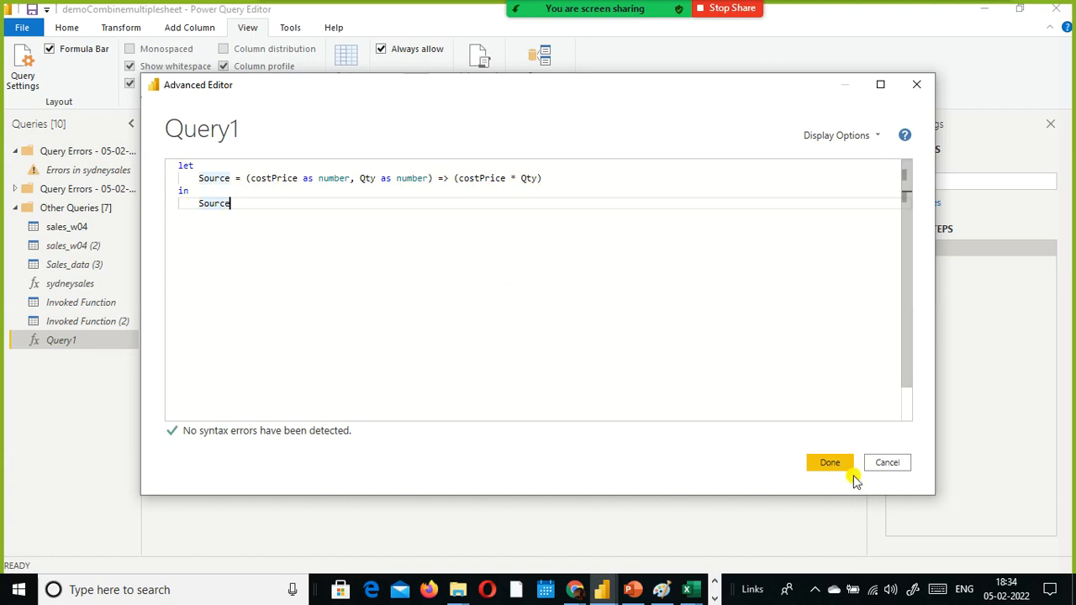
{"action": "left_click", "coordinate": [826, 468]}
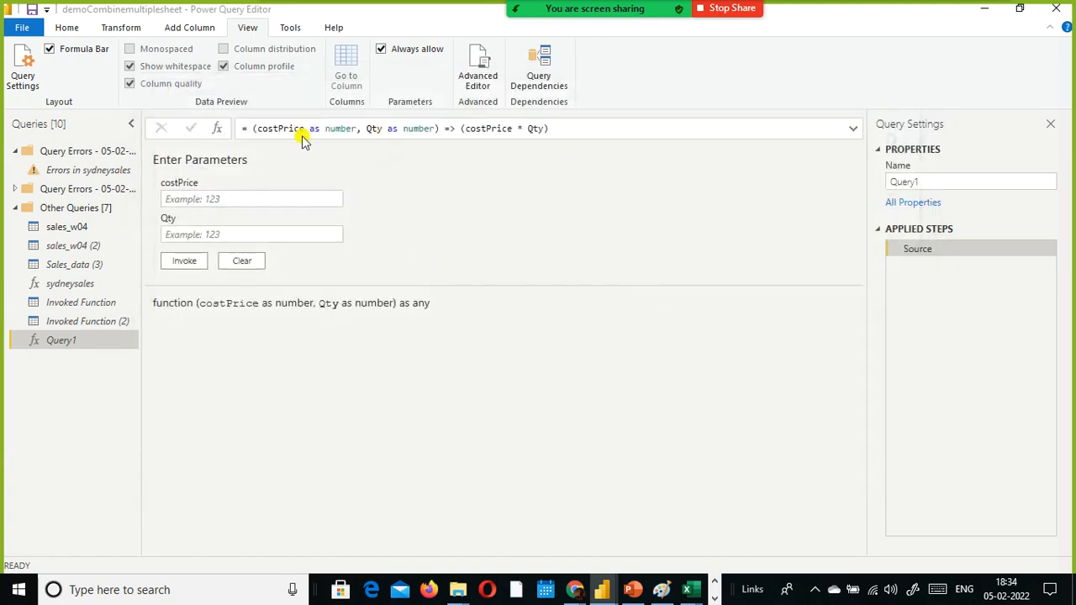
{"action": "right_click", "coordinate": [33, 381]}
{"action": "mouse_move", "coordinate": [122, 418]}
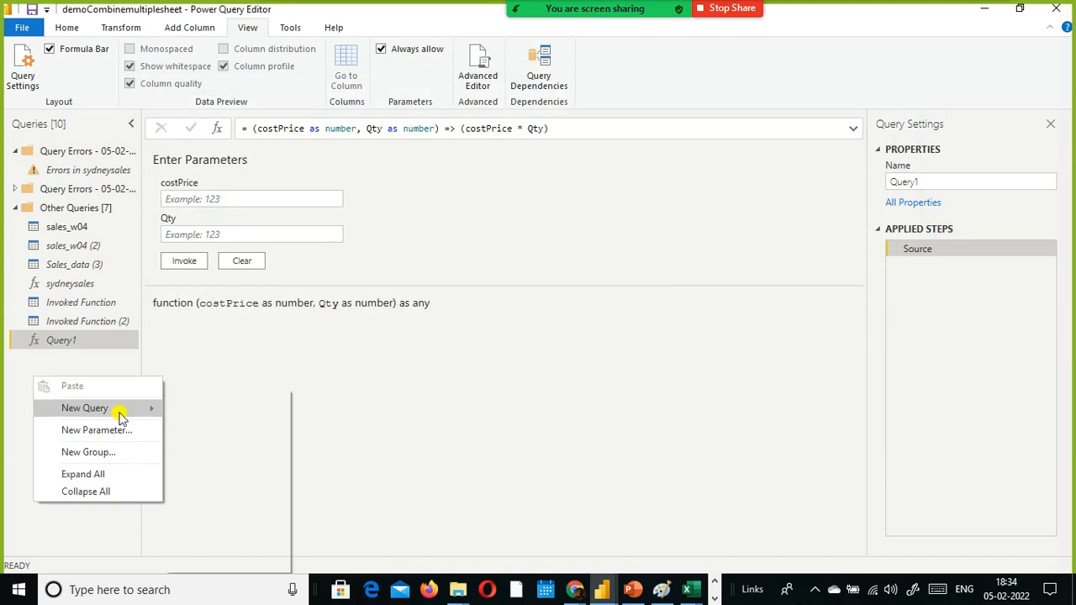
{"action": "left_click", "coordinate": [703, 486]}
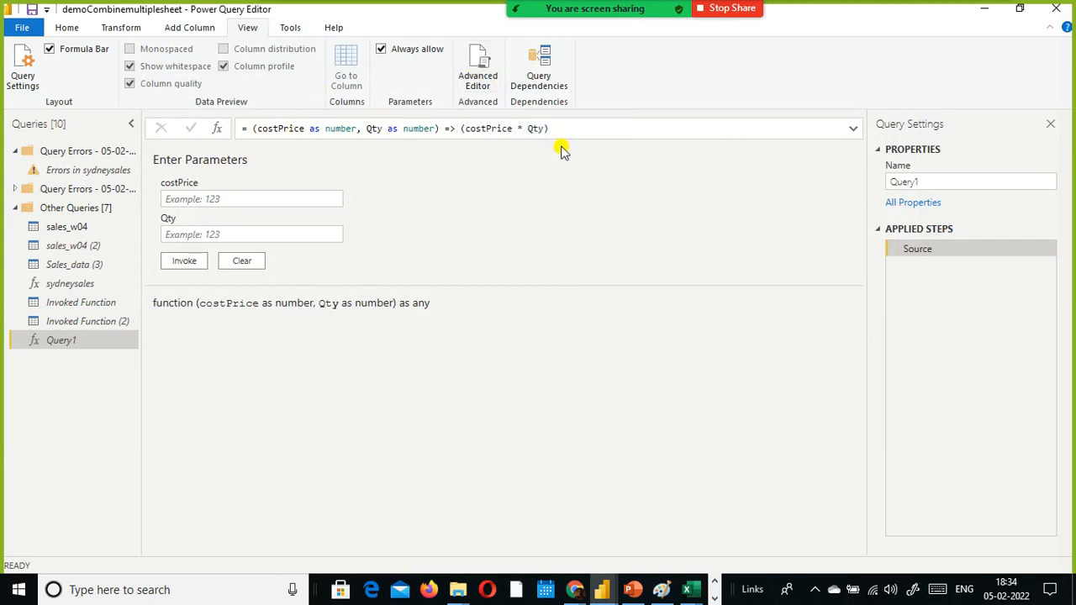
- Invoke the Query1 function with costPrice 12.33 and Qty 100
{"action": "left_click", "coordinate": [225, 198]}
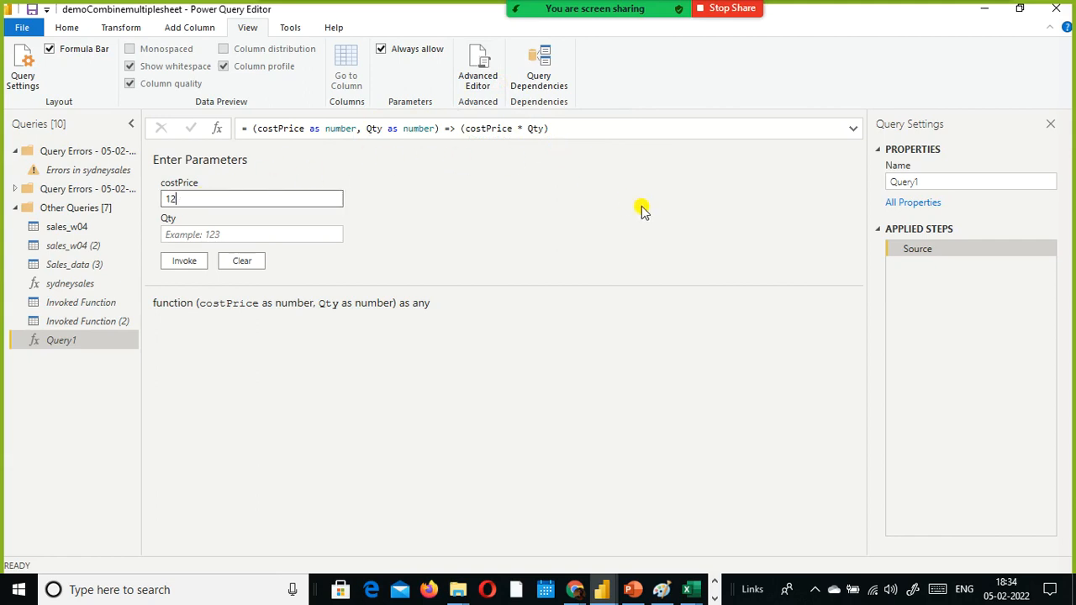
{"action": "type", "text": "12.33"}
{"action": "key", "text": "Tab"}
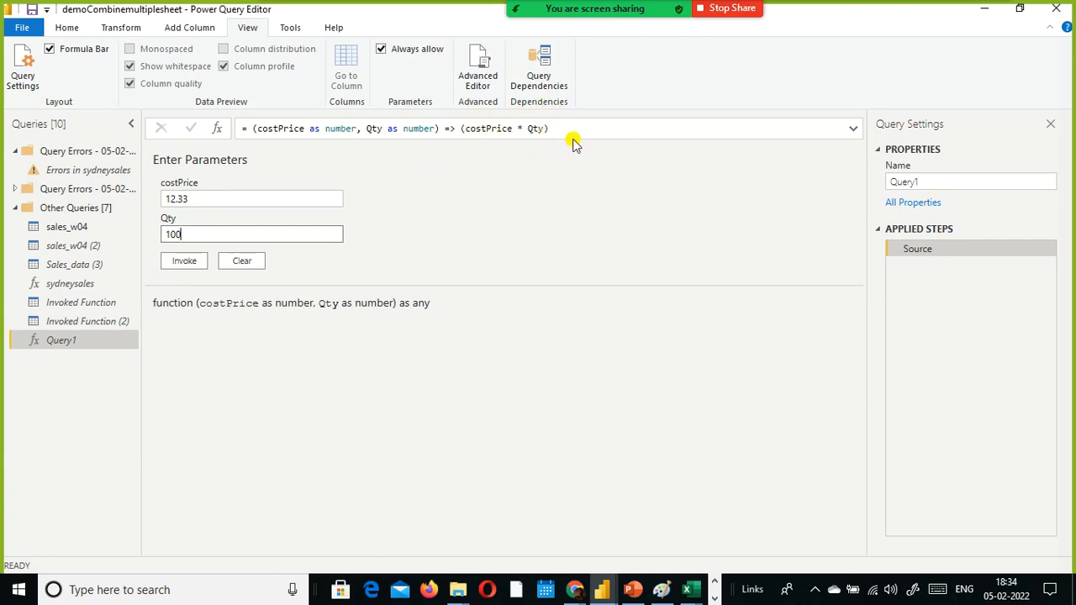
{"action": "left_click", "coordinate": [184, 264]}
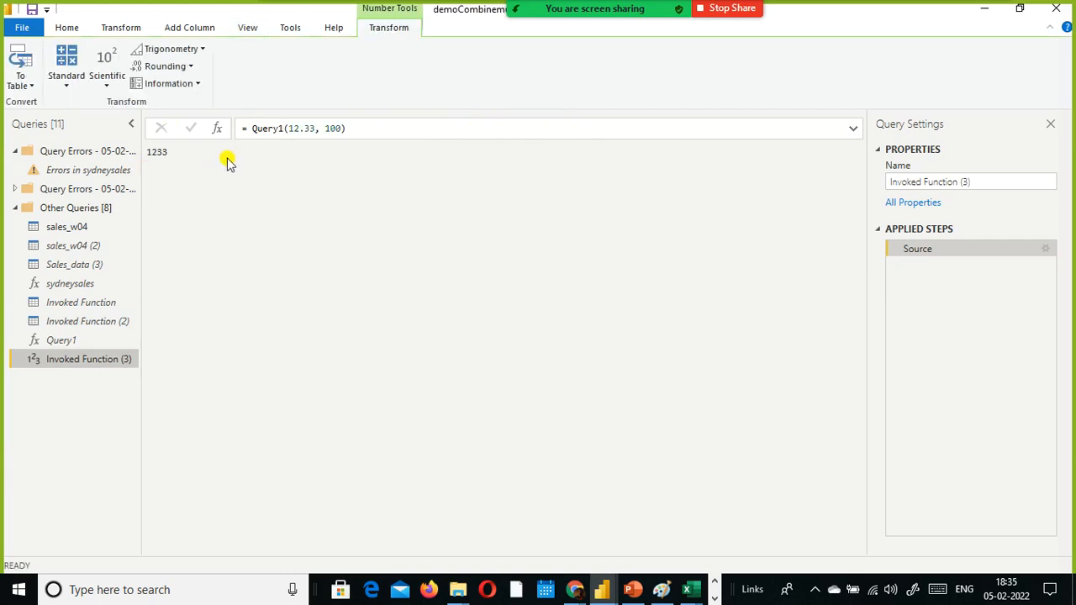
- View the code of the Invoked Function (3) query in the Advanced Editor and close it without changes
{"action": "left_click", "coordinate": [261, 28]}
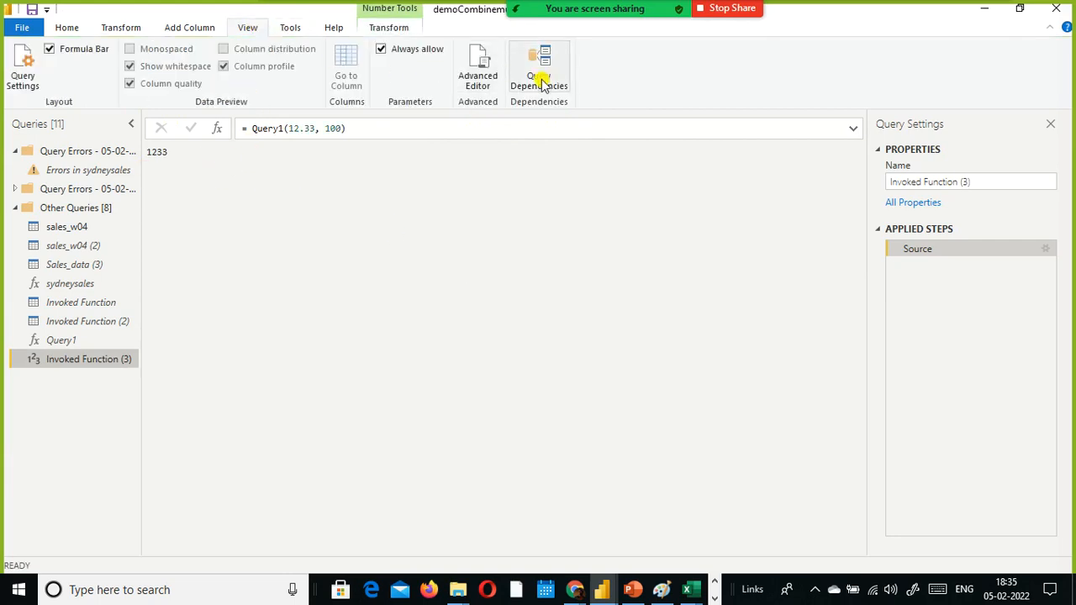
{"action": "left_click", "coordinate": [494, 88]}
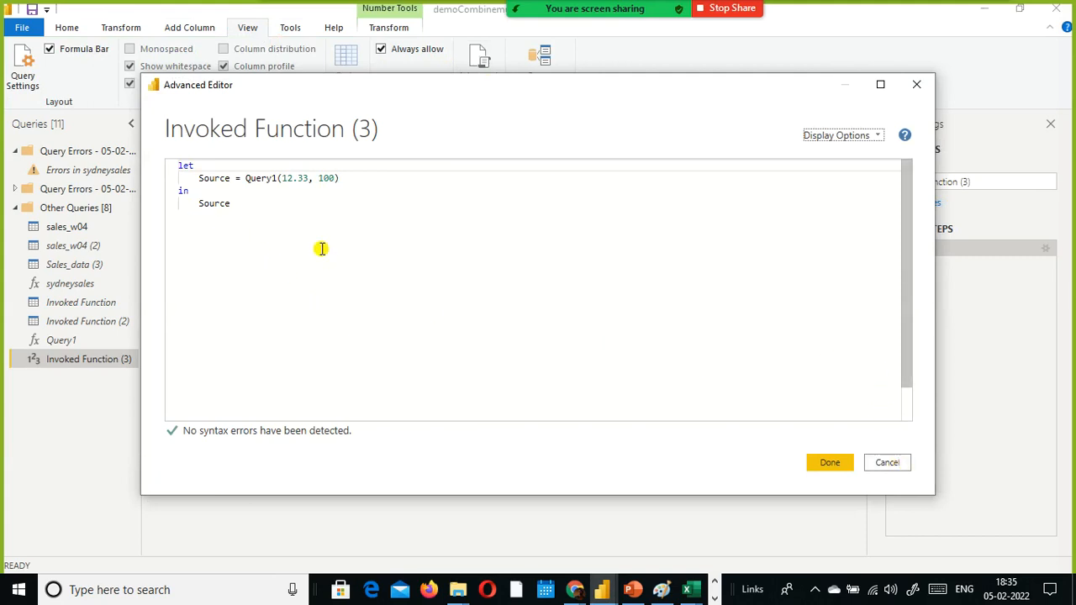
{"action": "left_click_drag", "start_coordinate": [479, 92], "coordinate": [651, 90]}
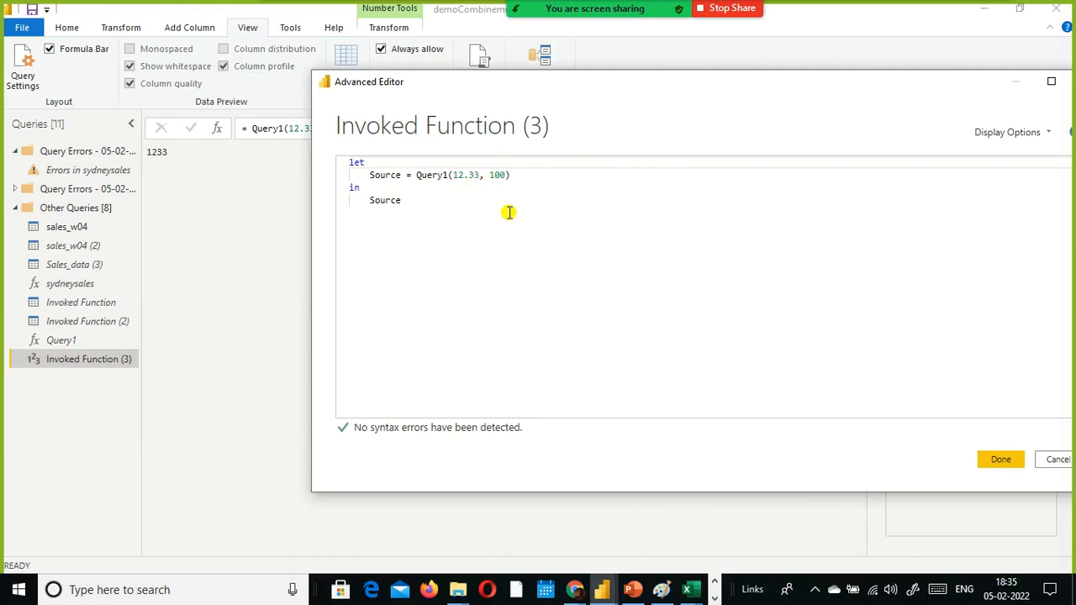
{"action": "left_click", "coordinate": [1053, 460]}
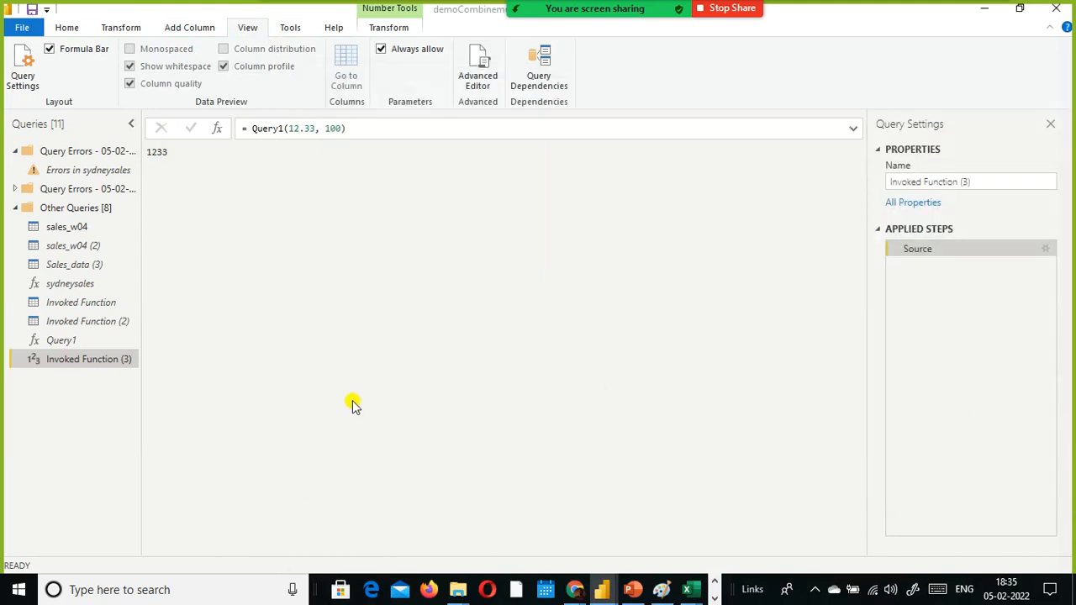
- Return to the Query1 function, review the Source output line of its code in the Advanced Editor, and close it
{"action": "left_click", "coordinate": [68, 343]}
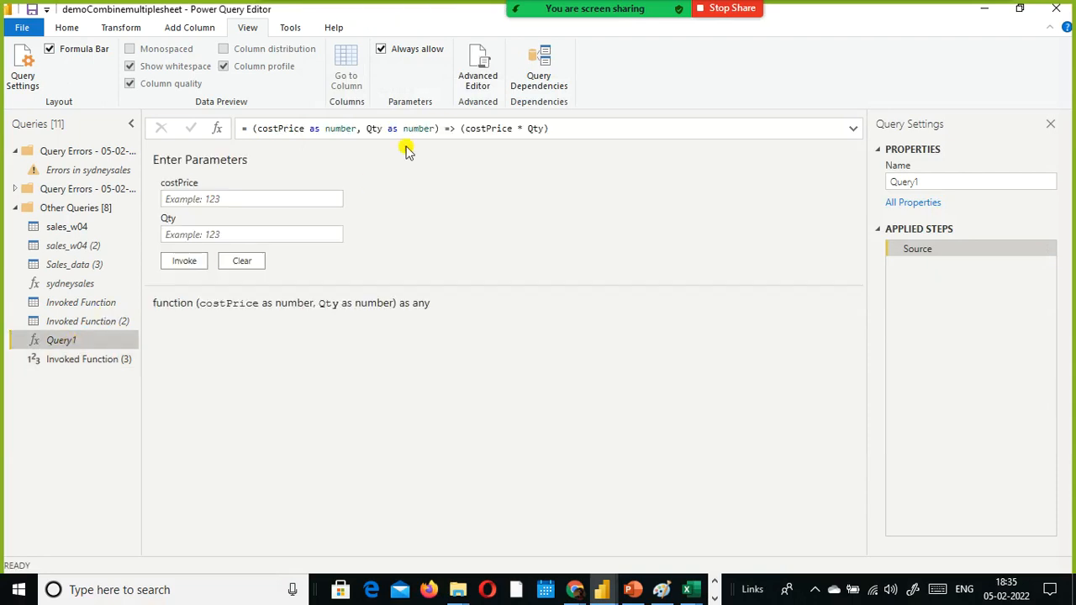
{"action": "left_click", "coordinate": [476, 80]}
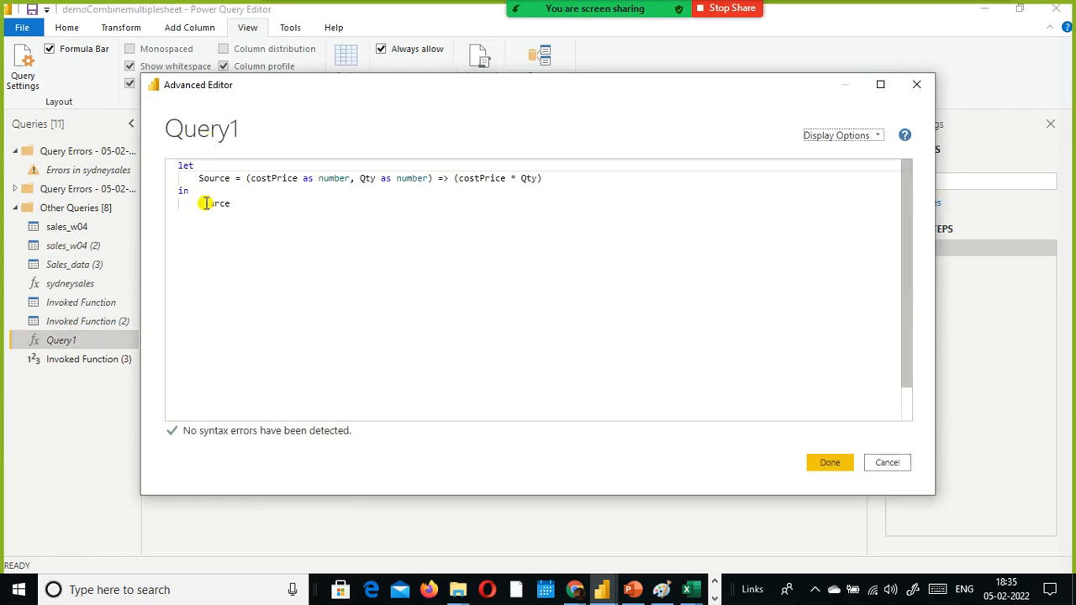
{"action": "left_click_drag", "start_coordinate": [198, 203], "coordinate": [236, 208]}
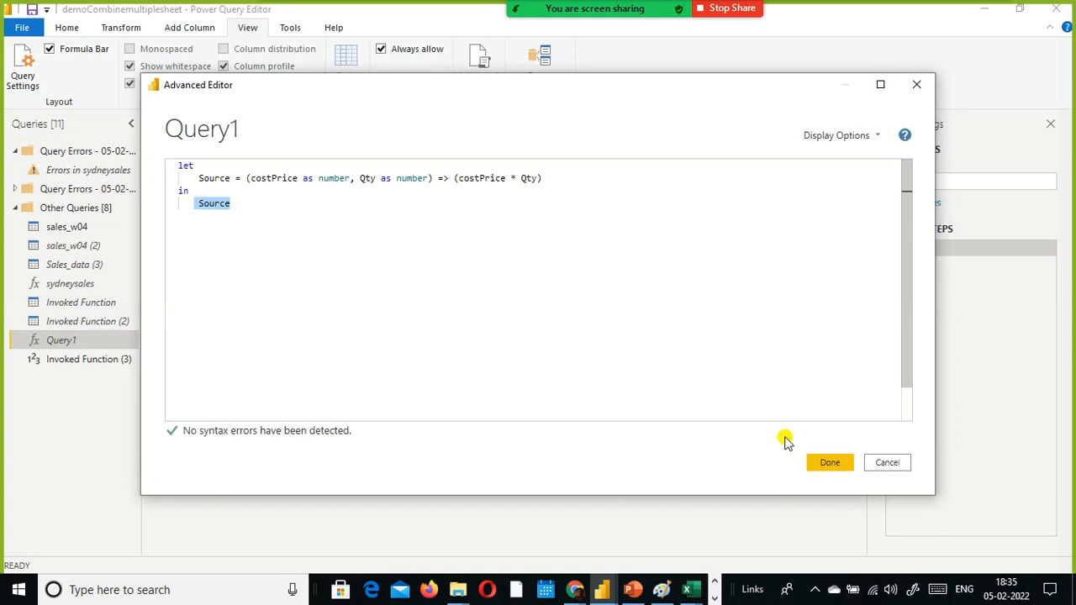
{"action": "left_click", "coordinate": [843, 467]}
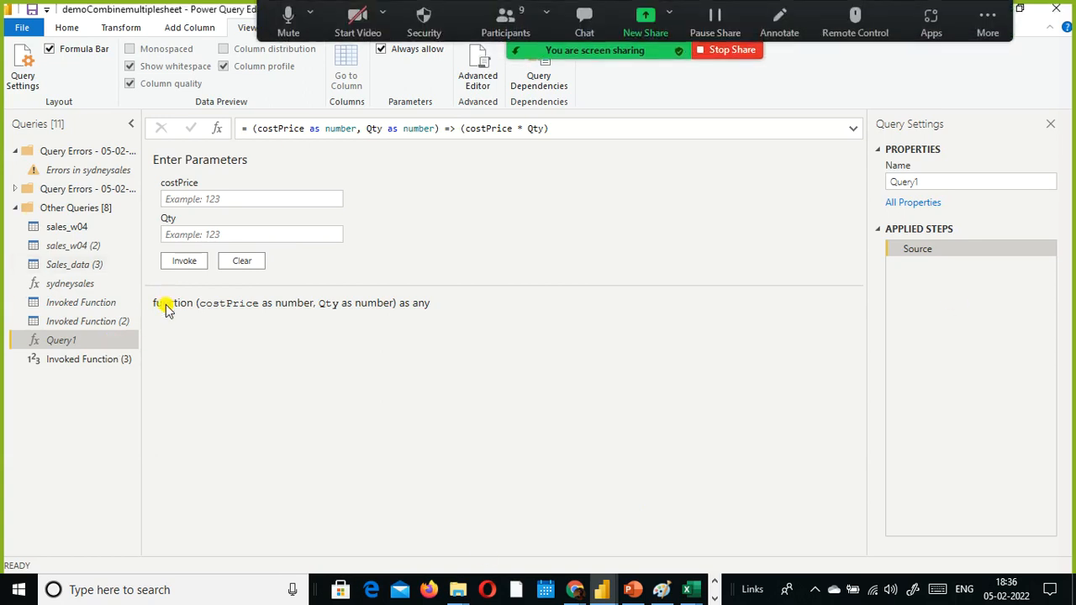
- Create another blank query in the query list
{"action": "right_click", "coordinate": [76, 395]}
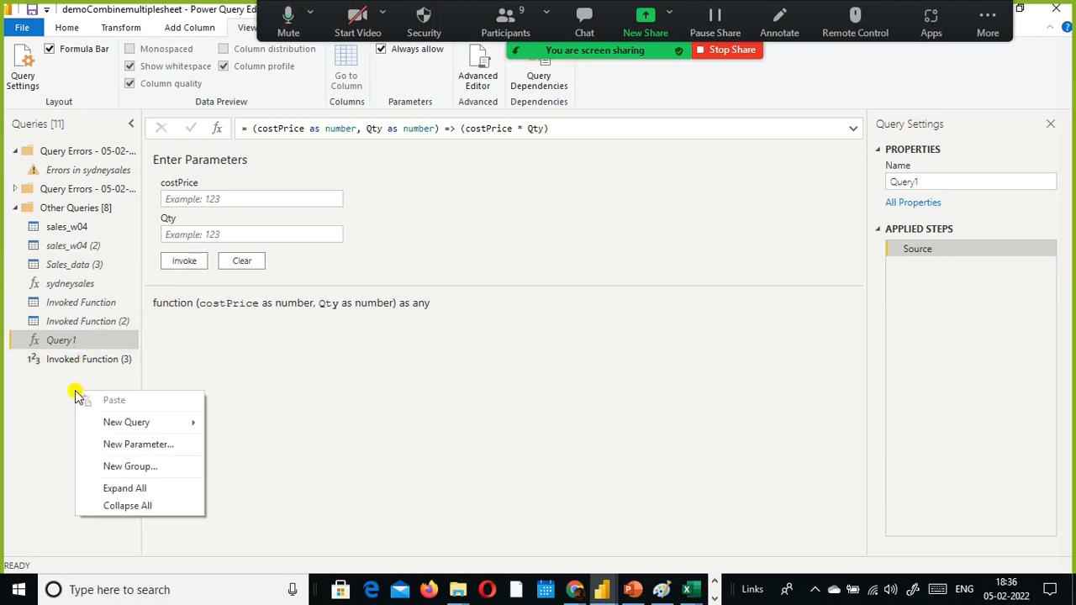
{"action": "mouse_move", "coordinate": [168, 424]}
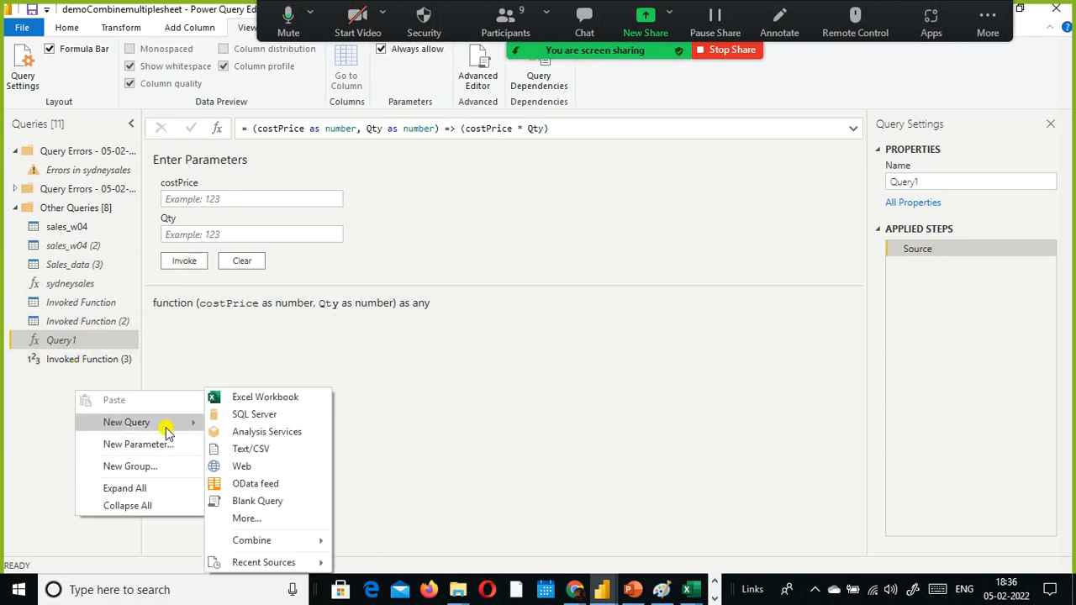
{"action": "left_click", "coordinate": [278, 501]}
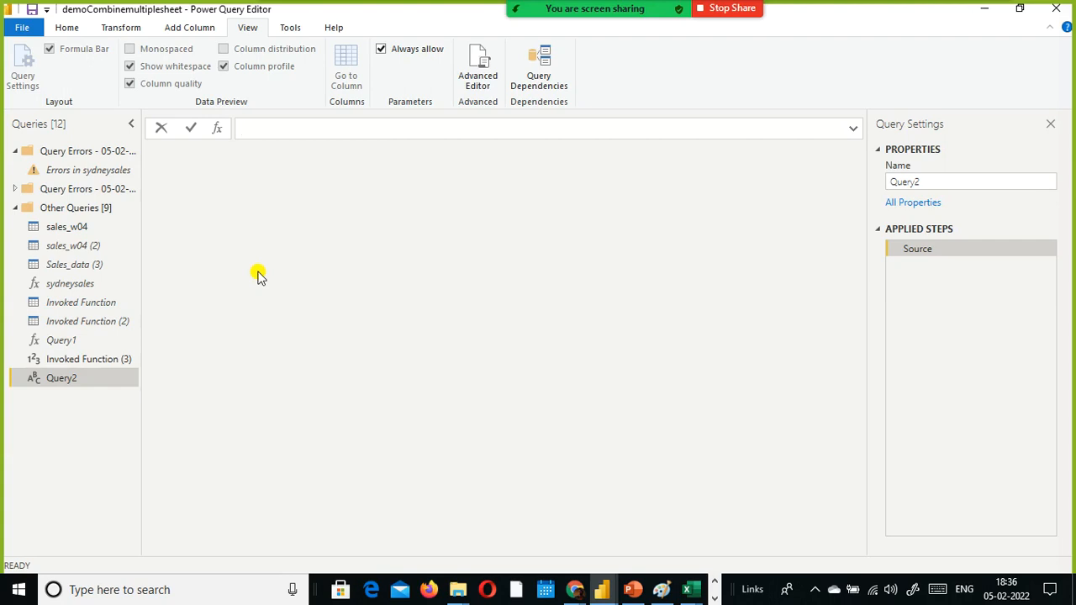
{"action": "left_click", "coordinate": [405, 7]}
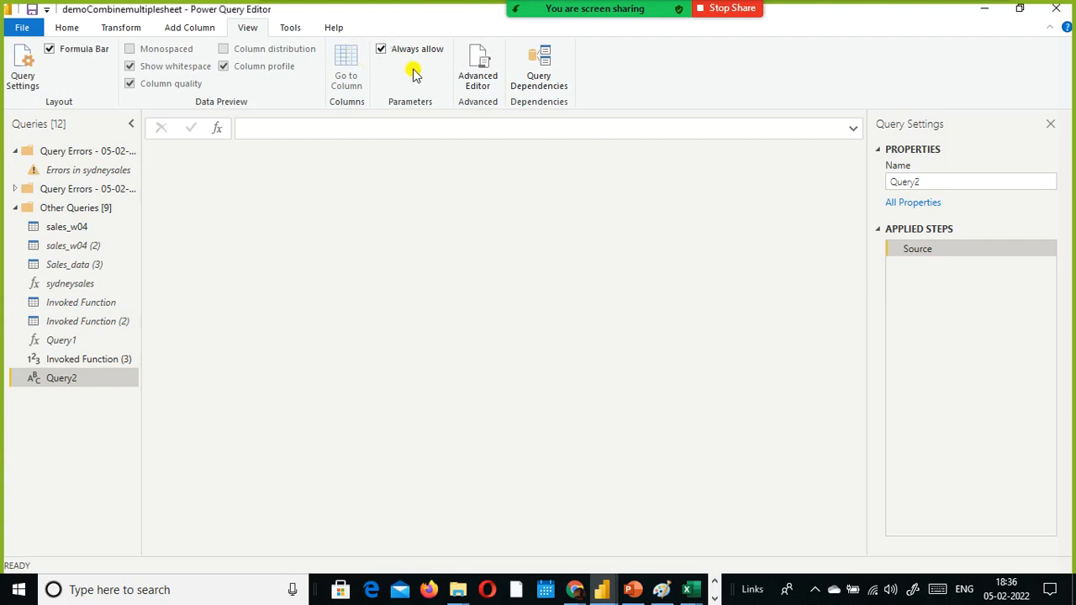
- Open the code of Query2 in the Advanced Editor and replace the Source definition with a = 10
{"action": "left_click", "coordinate": [480, 76]}
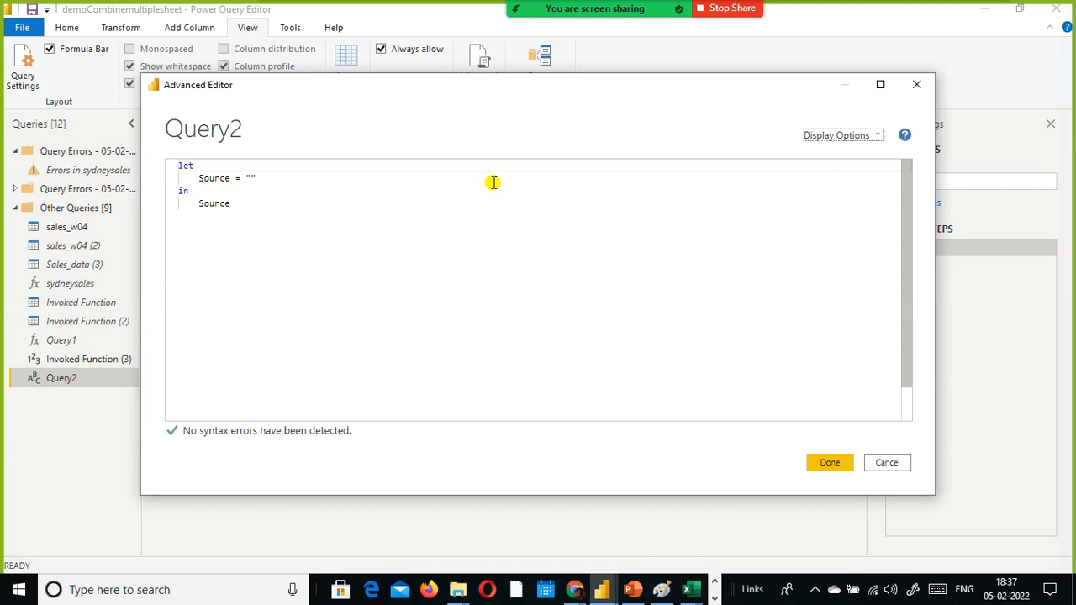
{"action": "left_click", "coordinate": [311, 188]}
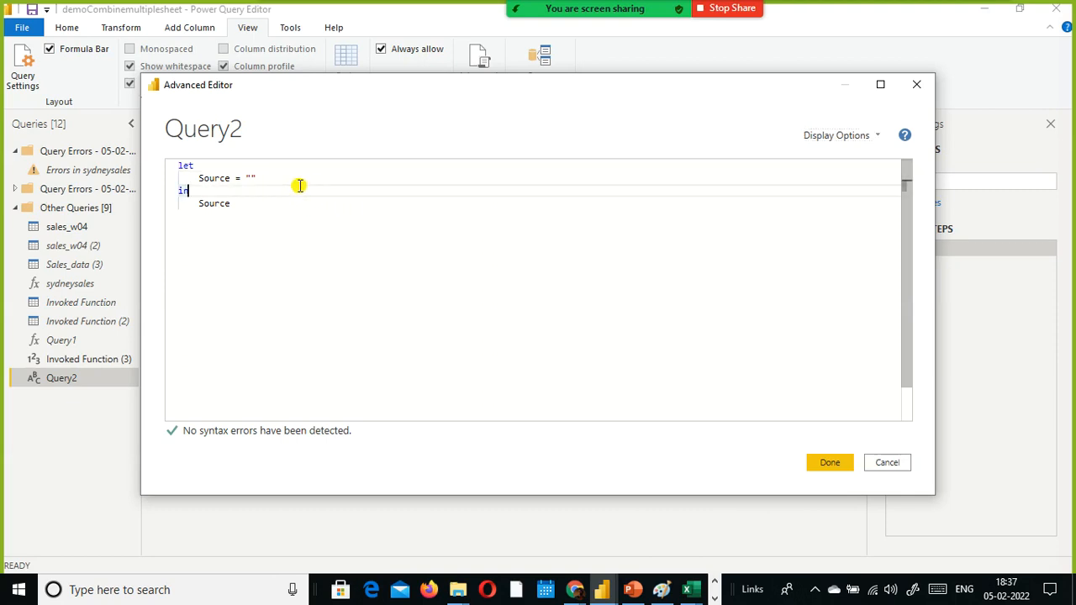
{"action": "left_click", "coordinate": [254, 178]}
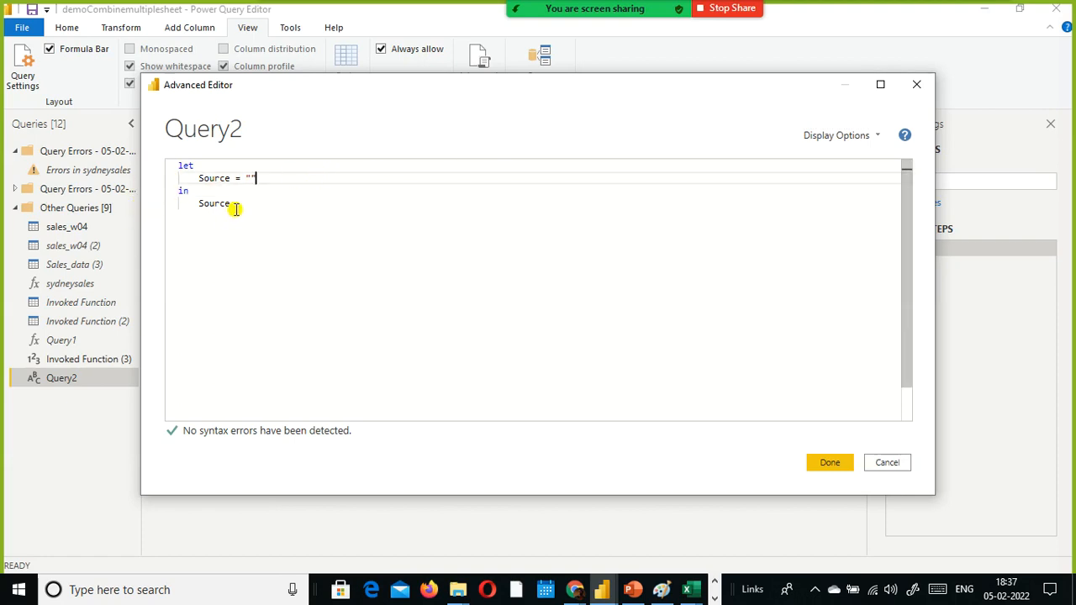
{"action": "left_click_drag", "start_coordinate": [232, 204], "coordinate": [165, 202]}
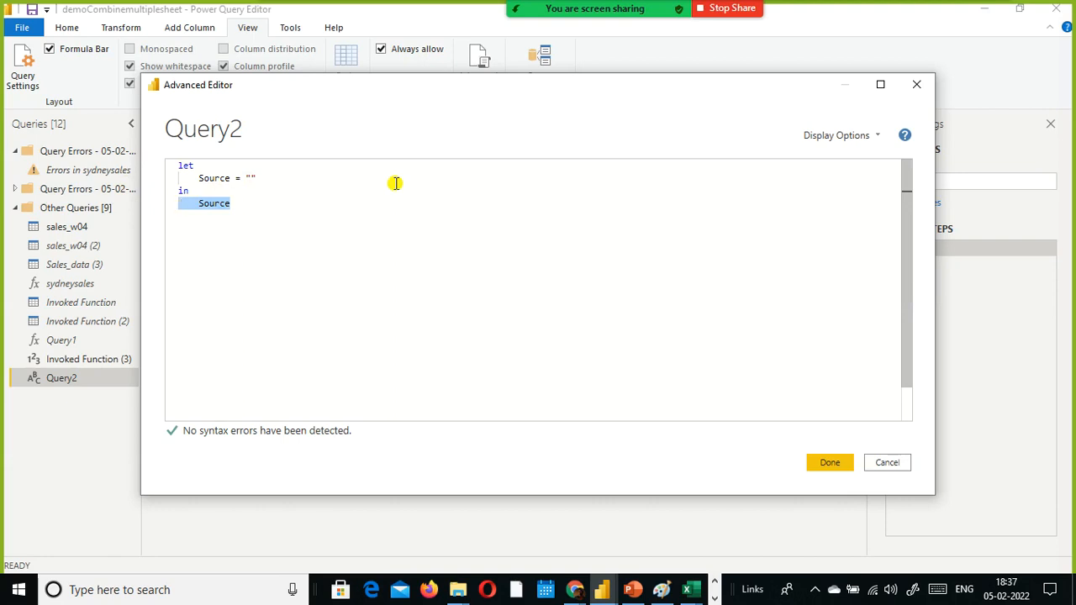
{"action": "left_click", "coordinate": [308, 180]}
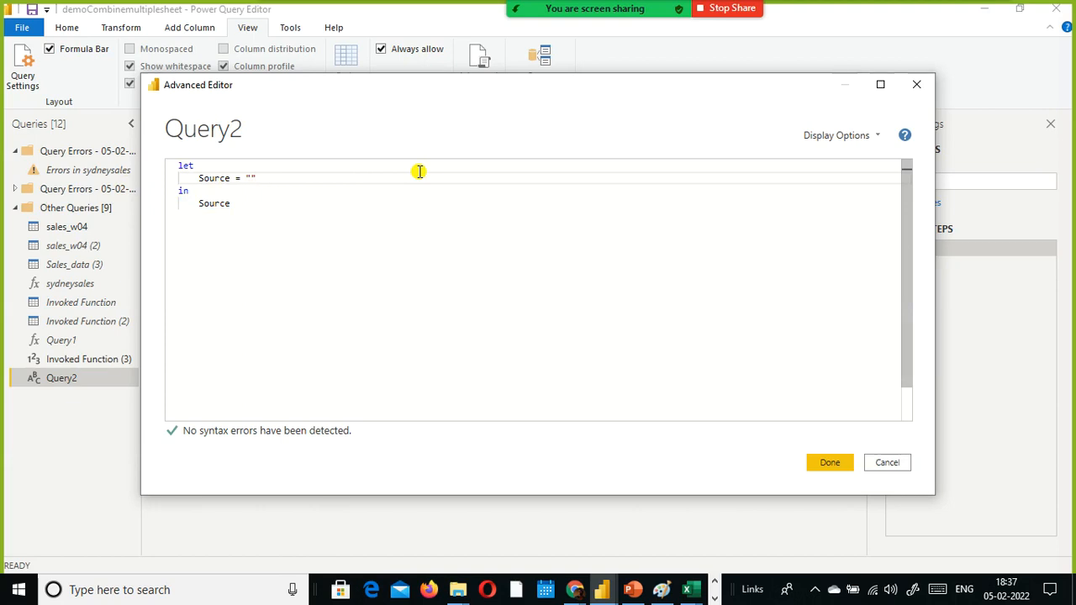
{"action": "key", "text": "Up"}
{"action": "key", "text": "Down"}
{"action": "key", "text": "ctrl+shift+Right"}
{"action": "key", "text": "ctrl+shift+Right"}
{"action": "key", "text": "End"}
{"action": "key", "text": "BackSpace"}
{"action": "key", "text": "BackSpace"}
{"action": "key", "text": "ctrl+shift+Left"}
{"action": "key", "text": "ctrl+shift+Left"}
{"action": "key", "text": "BackSpace"}
{"action": "type", "text": "a  "}
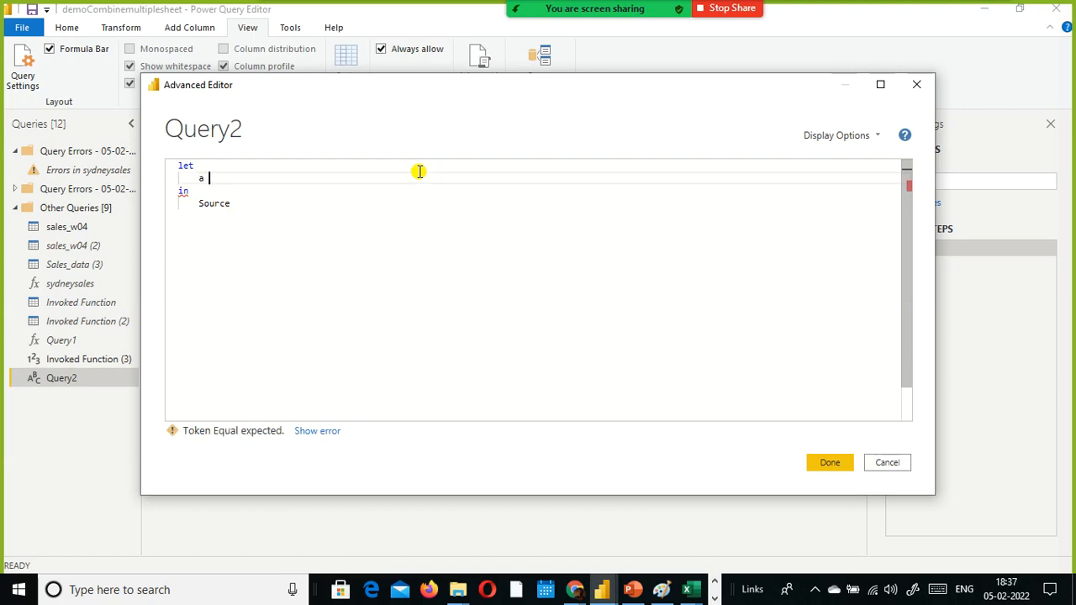
{"action": "type", "text": "= 10"}
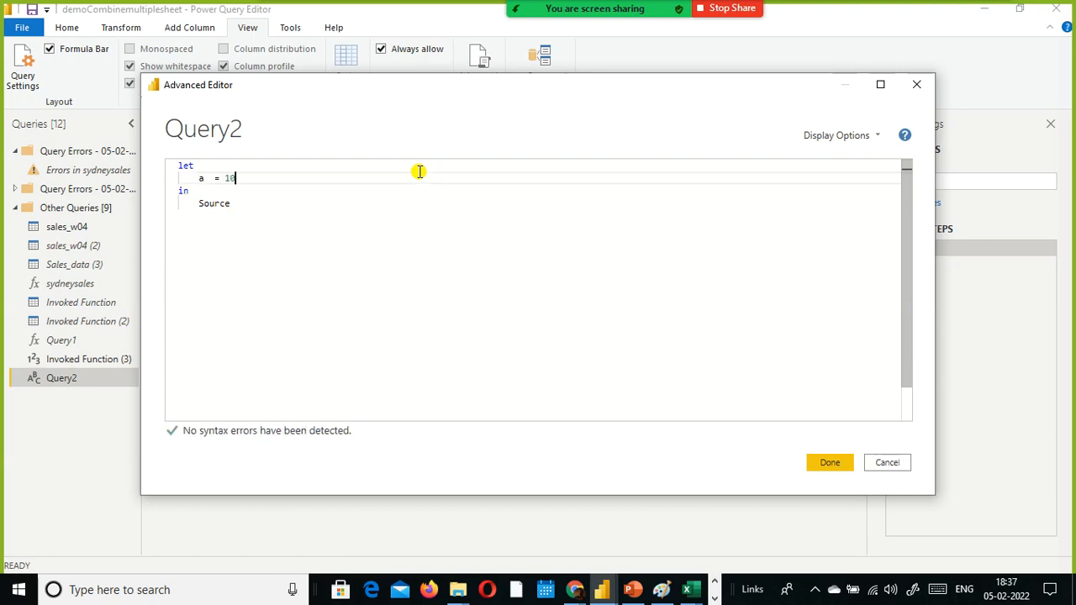
- Make the query return a in place of Source after the in keyword, and apply the code
{"action": "key", "text": "Down"}
{"action": "key", "text": "Down"}
{"action": "key", "text": "ctrl+shift+Left"}
{"action": "type", "text": "a"}
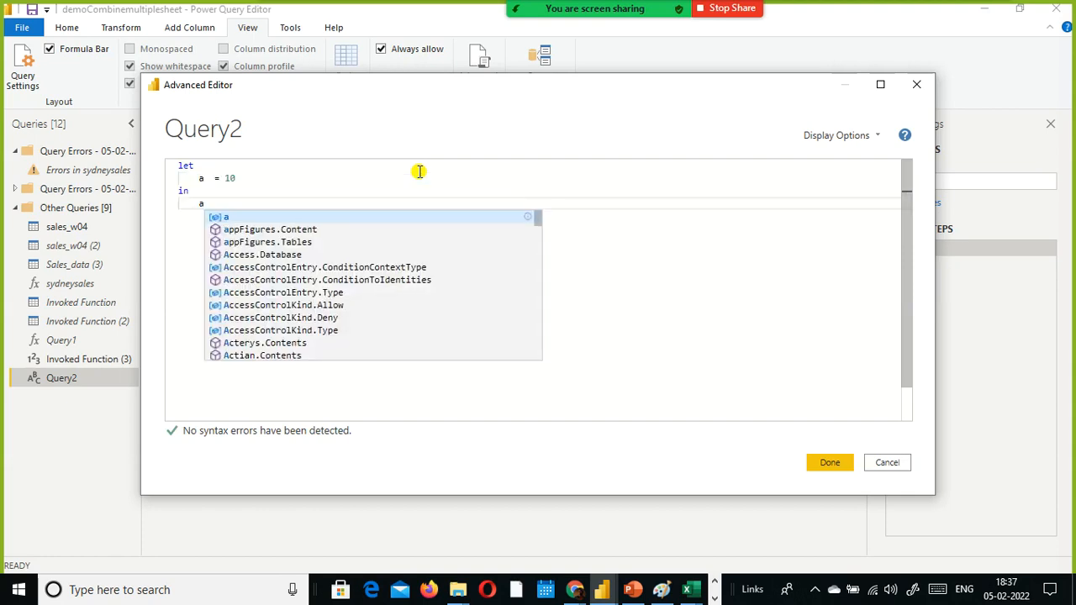
{"action": "key", "text": "Escape"}
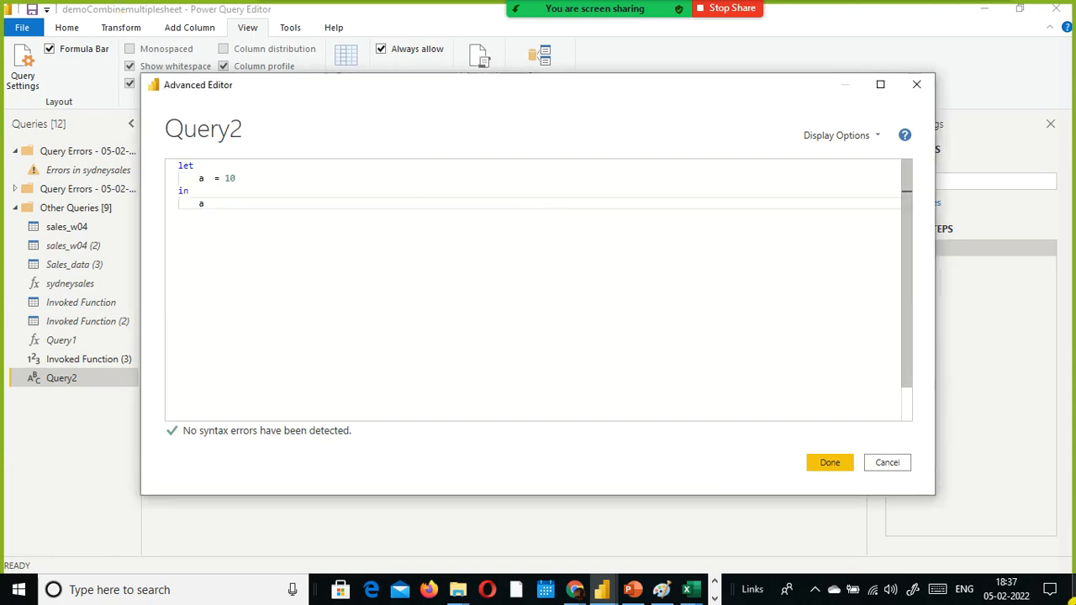
{"action": "left_click", "coordinate": [825, 467]}
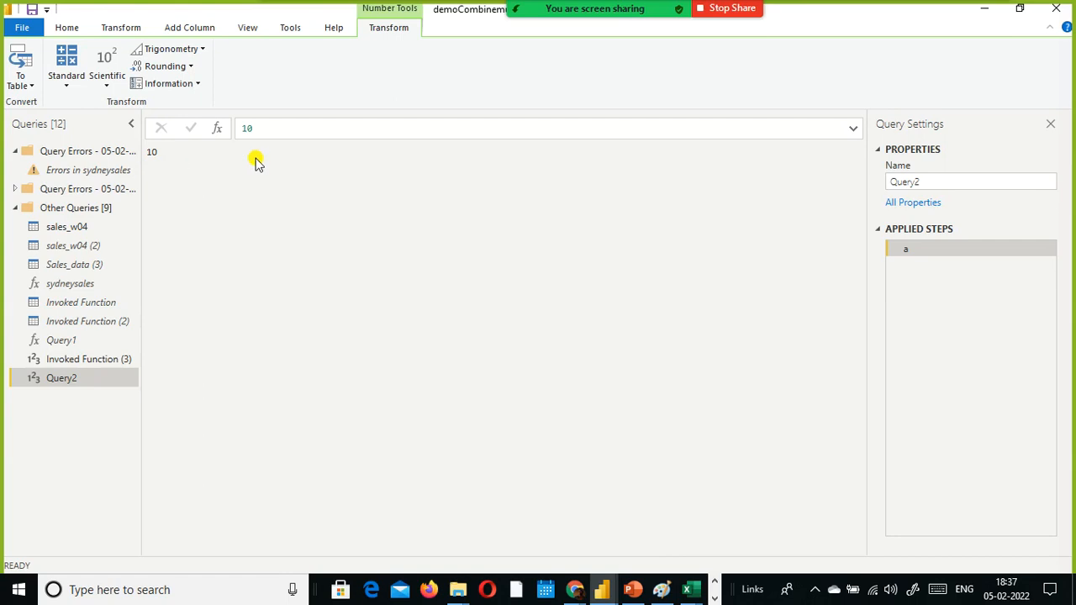
- Reopen Query2's code in the Advanced Editor and add the line y = a * 20 below a = 10, separated by a comma
{"action": "left_click", "coordinate": [248, 28]}
{"action": "left_click", "coordinate": [476, 84]}
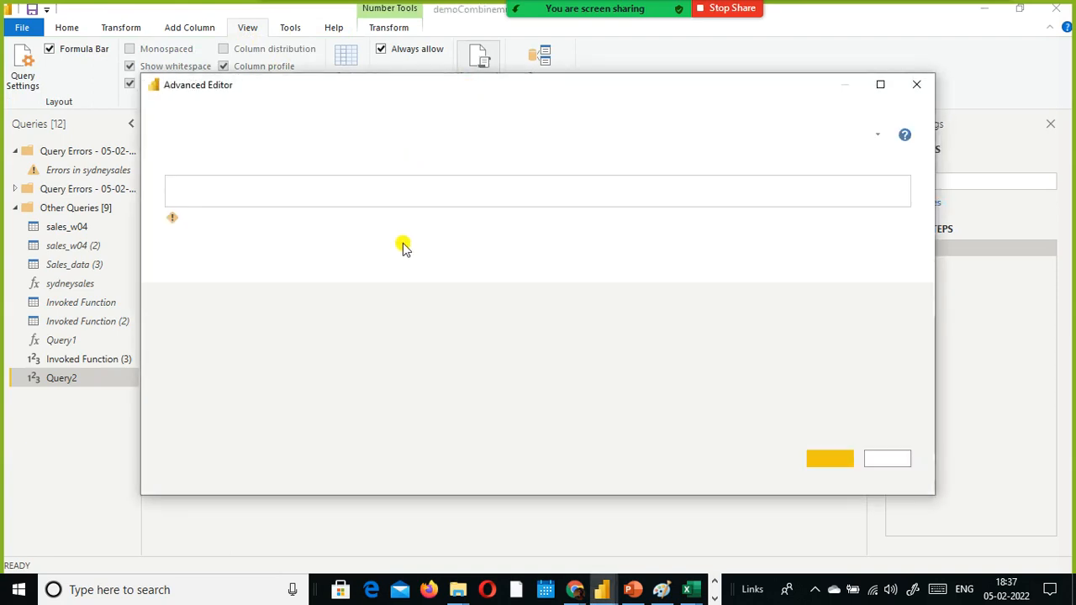
{"action": "left_click", "coordinate": [323, 187]}
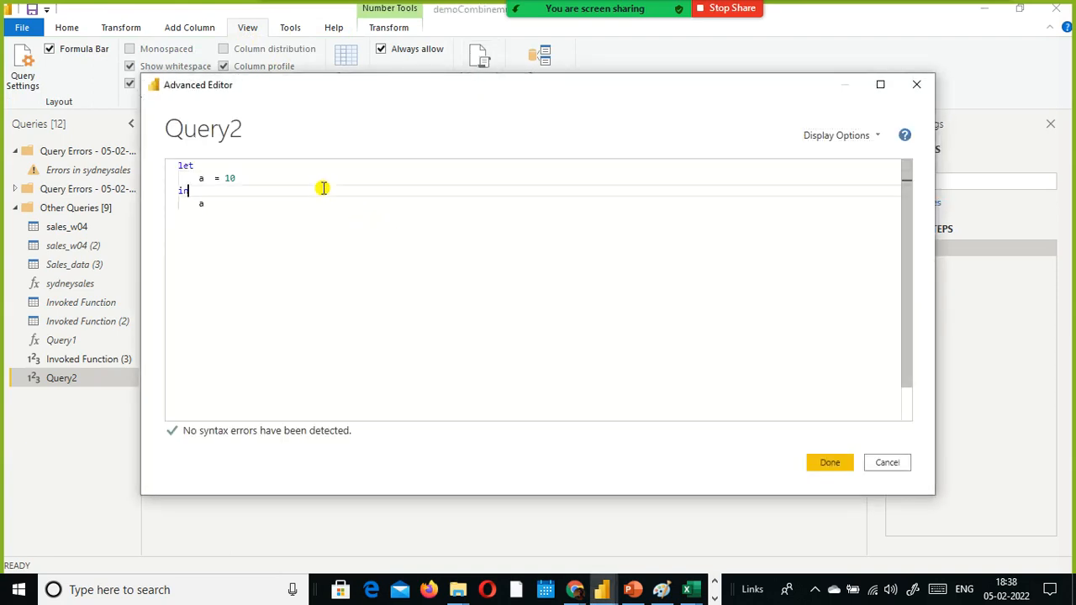
{"action": "key", "text": "Up"}
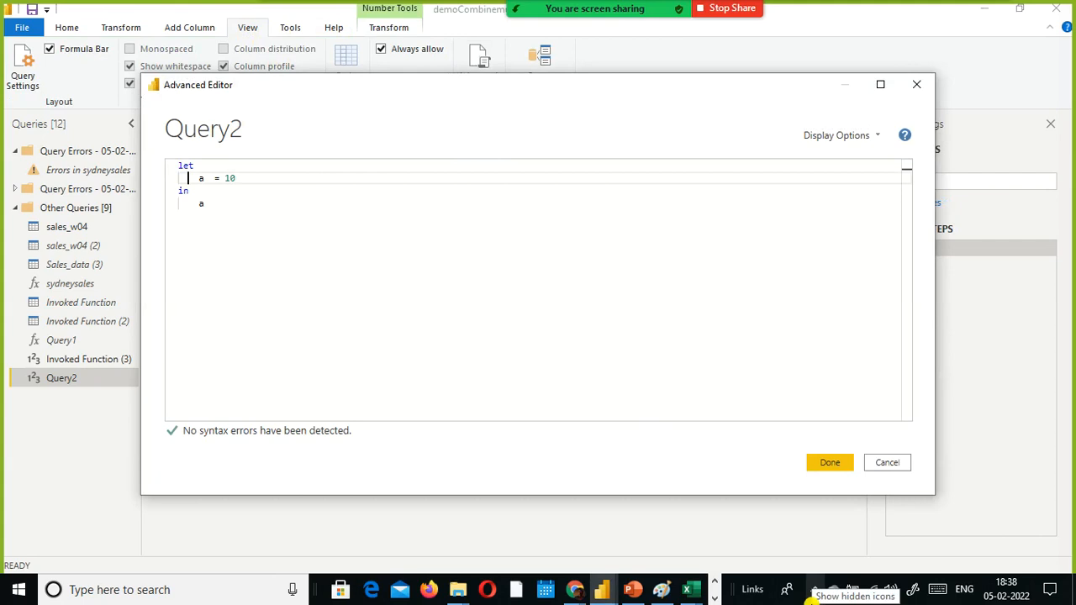
{"action": "key", "text": "Return"}
{"action": "type", "text": "y"}
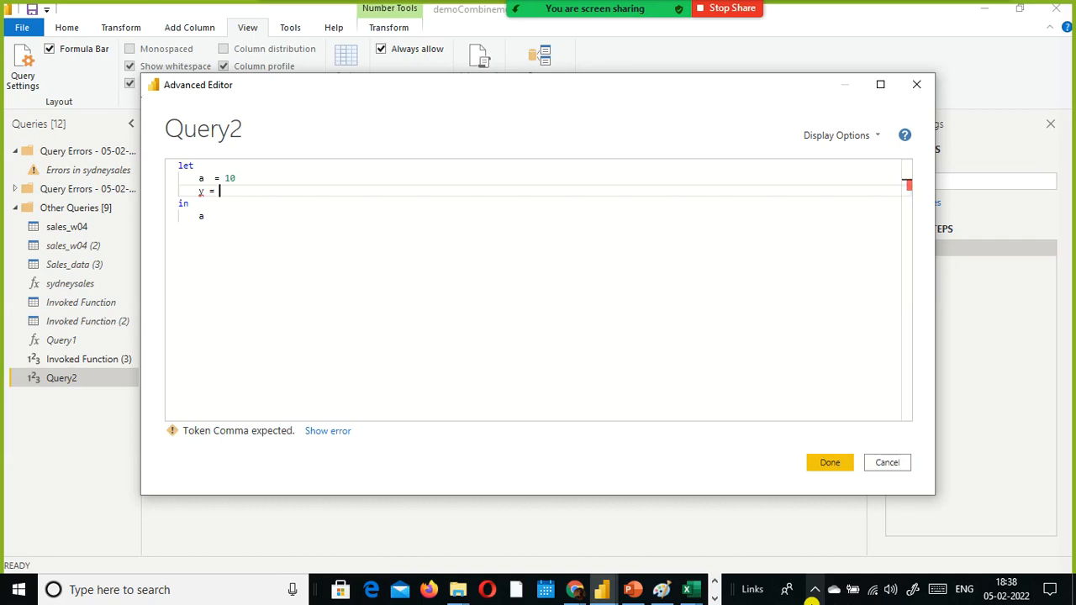
{"action": "type", "text": "= a * 20"}
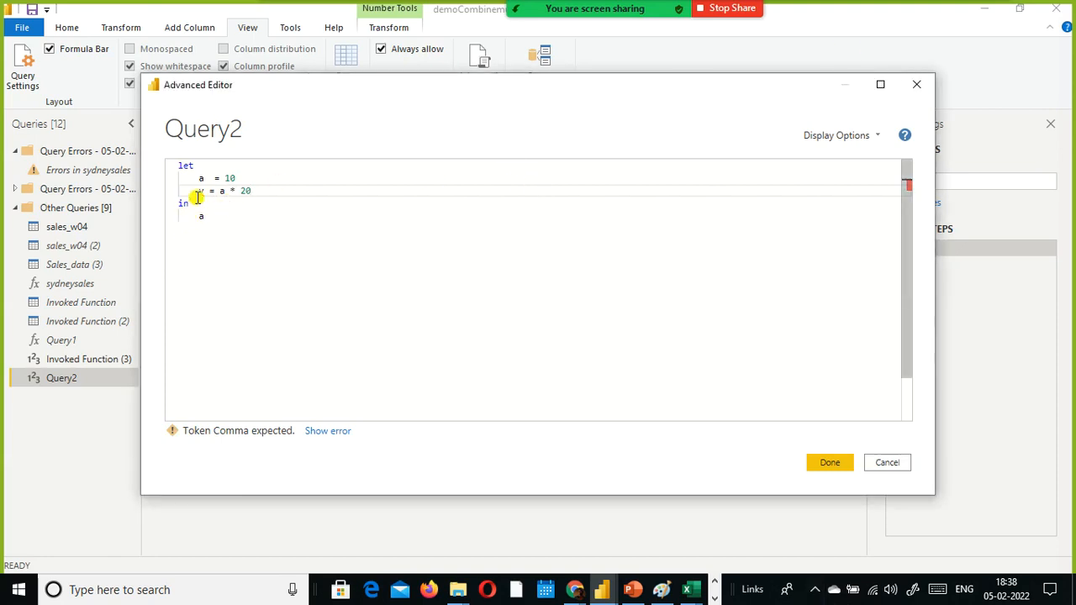
{"action": "left_click", "coordinate": [249, 180]}
{"action": "type", "text": ","}
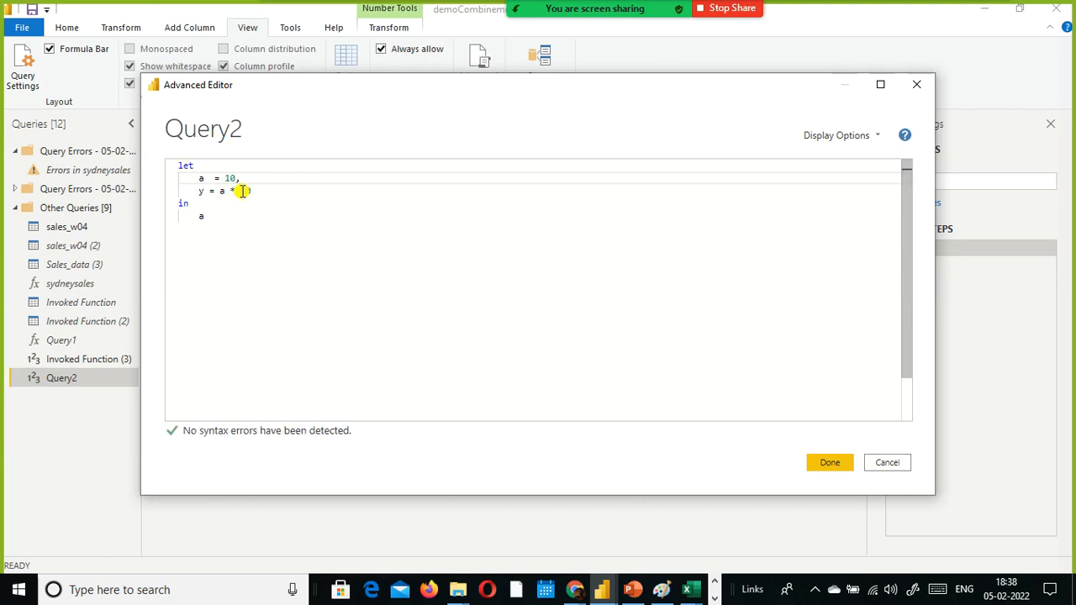
- Change the returned variable after in to y and apply the code
{"action": "left_click_drag", "start_coordinate": [423, 80], "coordinate": [283, 66]}
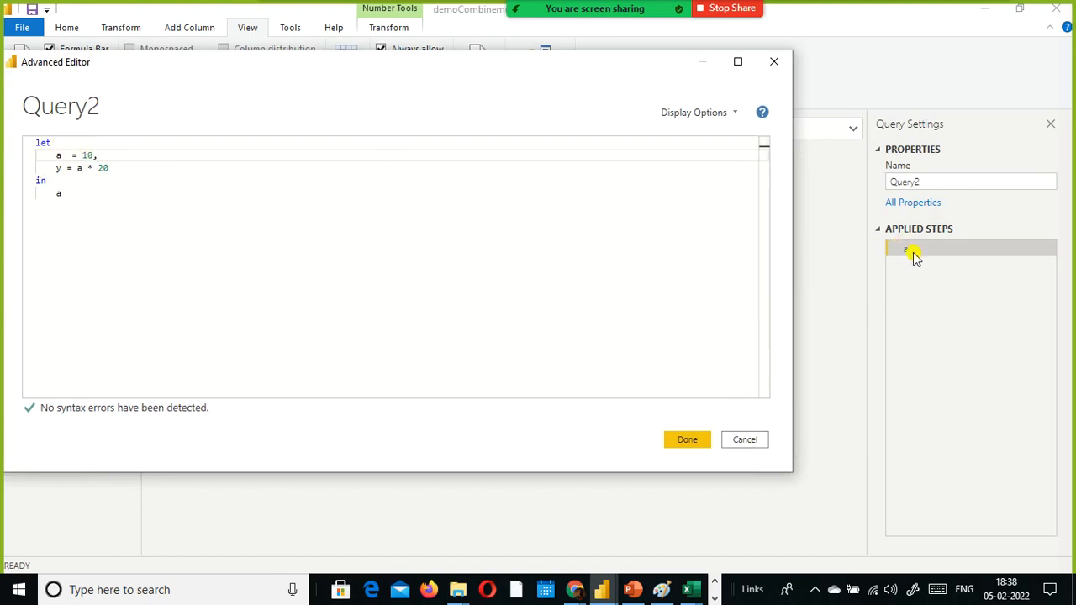
{"action": "left_click", "coordinate": [127, 162]}
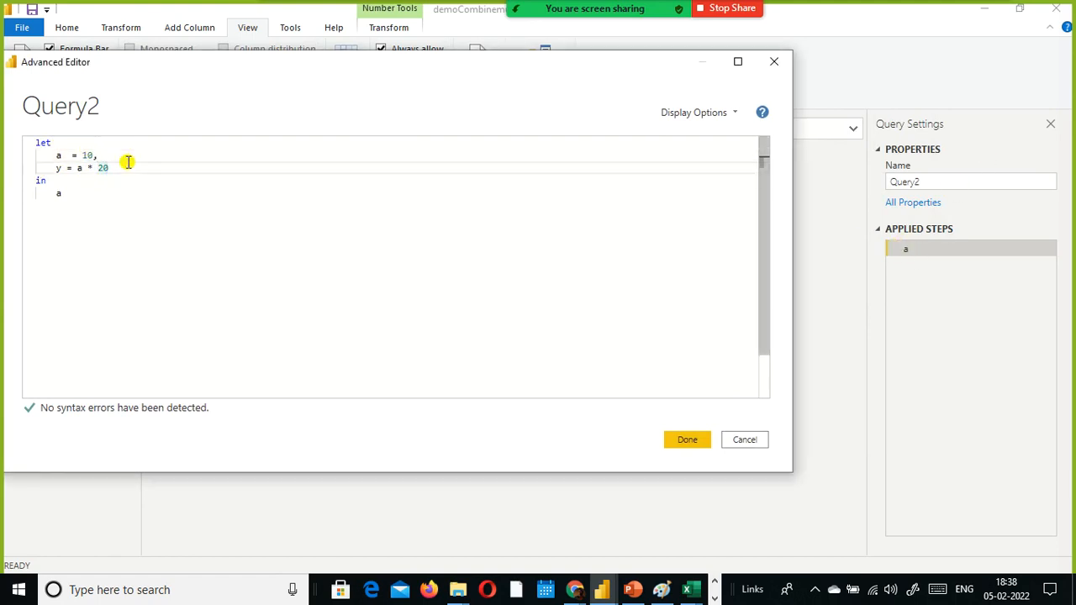
{"action": "left_click", "coordinate": [64, 194]}
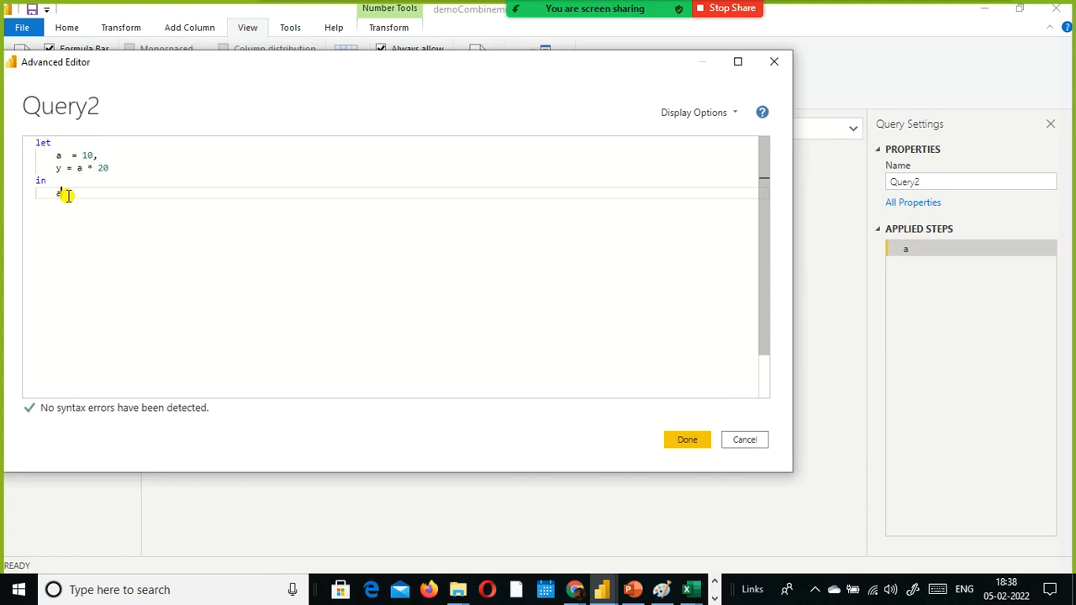
{"action": "key", "text": "BackSpace"}
{"action": "type", "text": "y"}
{"action": "left_click", "coordinate": [345, 158]}
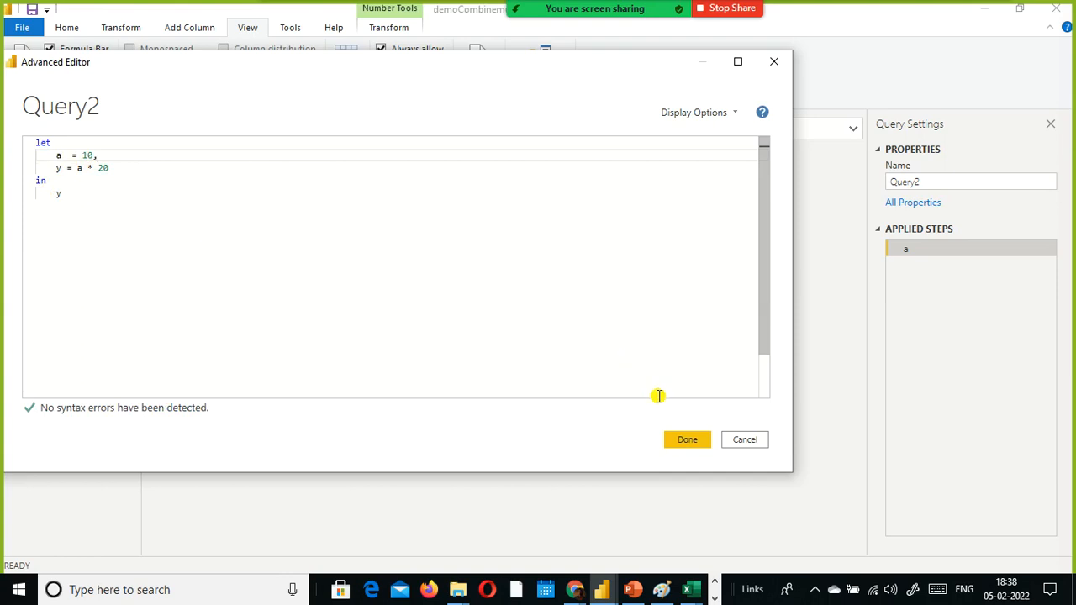
{"action": "left_click", "coordinate": [682, 439]}
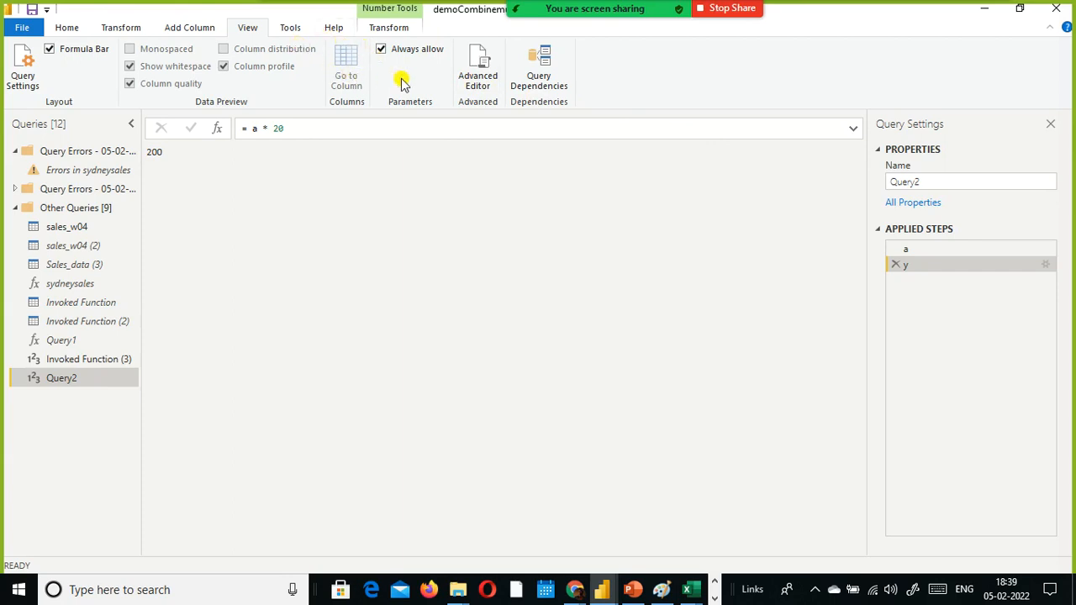
- Reopen Query2's code in the Advanced Editor and append the comment // define variables to the y = a * 20 line
{"action": "left_click", "coordinate": [476, 83]}
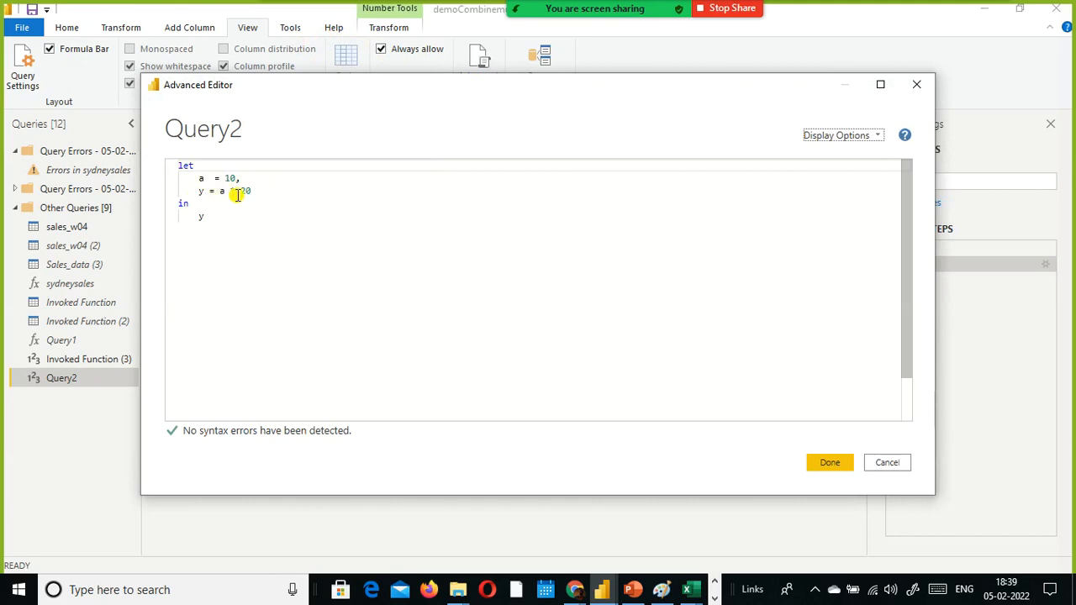
{"action": "left_click", "coordinate": [208, 218]}
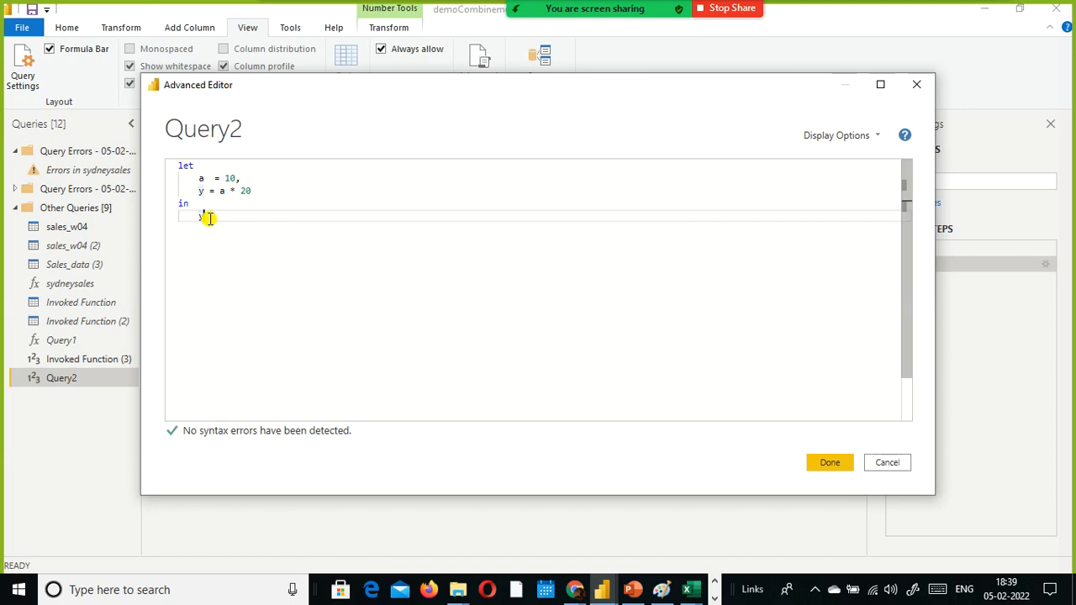
{"action": "left_click", "coordinate": [251, 191]}
{"action": "type", "text": "//"}
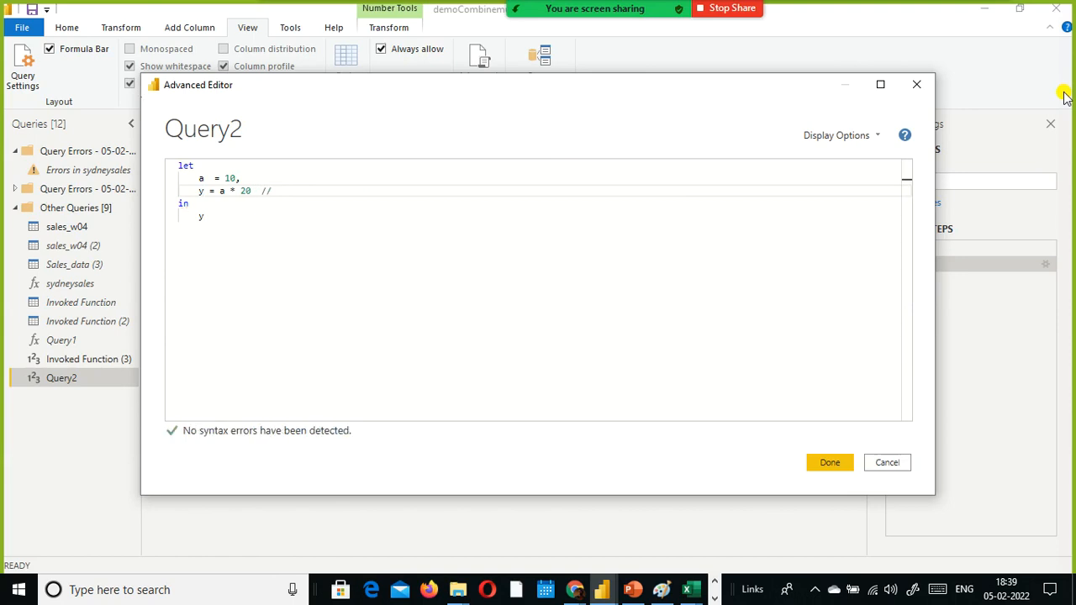
{"action": "type", "text": " define variables"}
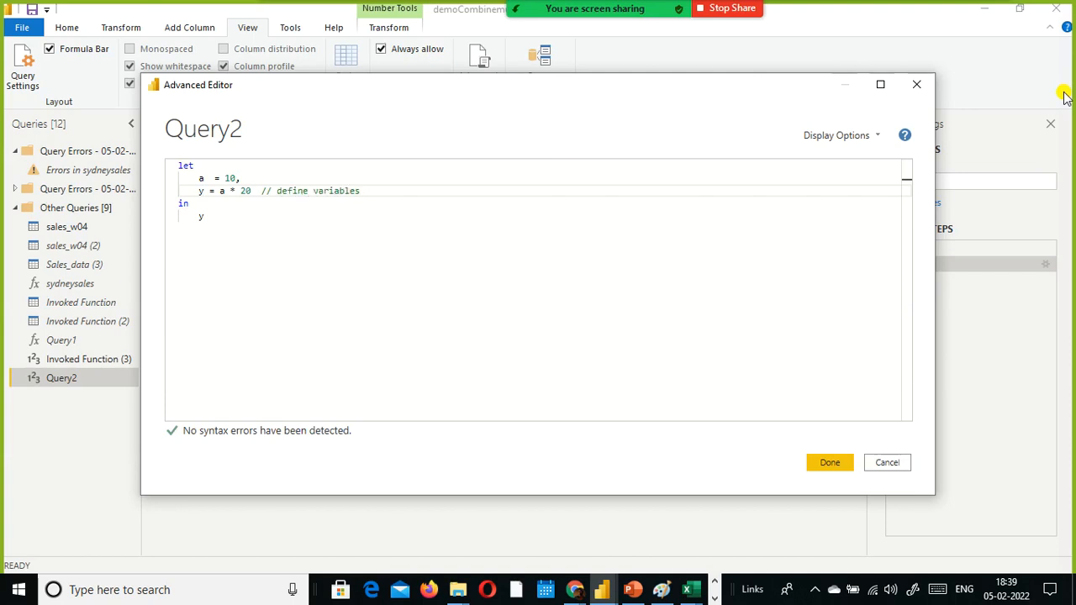
- Insert an empty block comment, /* and */ on separate lines, between let and the definition of a
{"action": "key", "text": "Left"}
{"action": "key", "text": "Left"}
{"action": "key", "text": "Left"}
{"action": "key", "text": "Left"}
{"action": "key", "text": "Left"}
{"action": "key", "text": "Left"}
{"action": "key", "text": "Left"}
{"action": "key", "text": "Left"}
{"action": "key", "text": "Left"}
{"action": "key", "text": "Left"}
{"action": "key", "text": "Left"}
{"action": "key", "text": "Left"}
{"action": "key", "text": "Left"}
{"action": "key", "text": "Left"}
{"action": "key", "text": "Left"}
{"action": "key", "text": "Left"}
{"action": "key", "text": "Left"}
{"action": "key", "text": "Left"}
{"action": "key", "text": "Up"}
{"action": "key", "text": "Up"}
{"action": "key", "text": "Home"}
{"action": "key", "text": "End"}
{"action": "key", "text": "Return"}
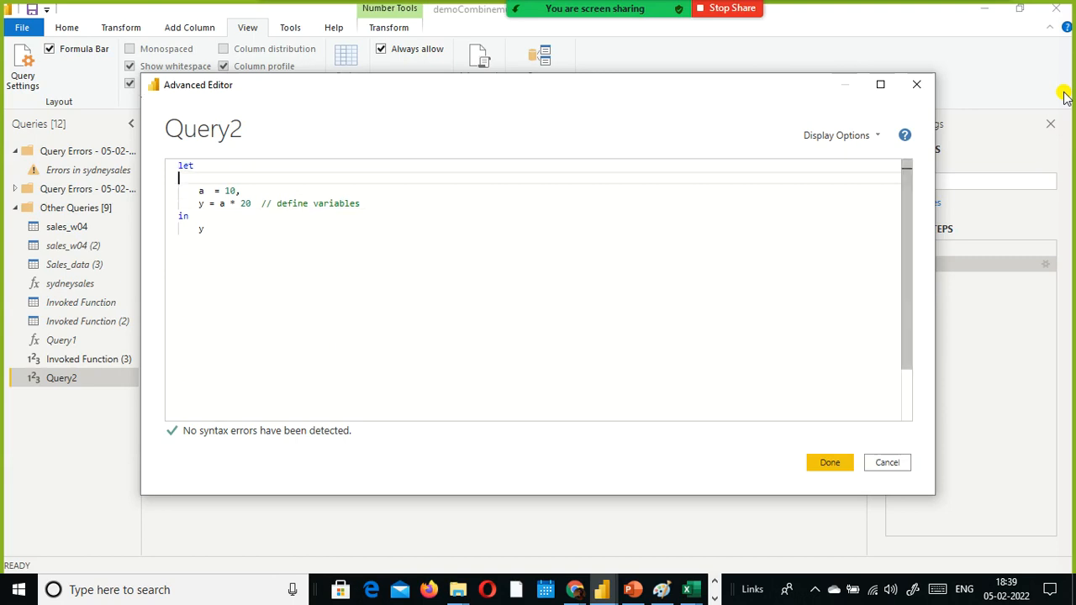
{"action": "type", "text": "/*"}
{"action": "key", "text": "Return"}
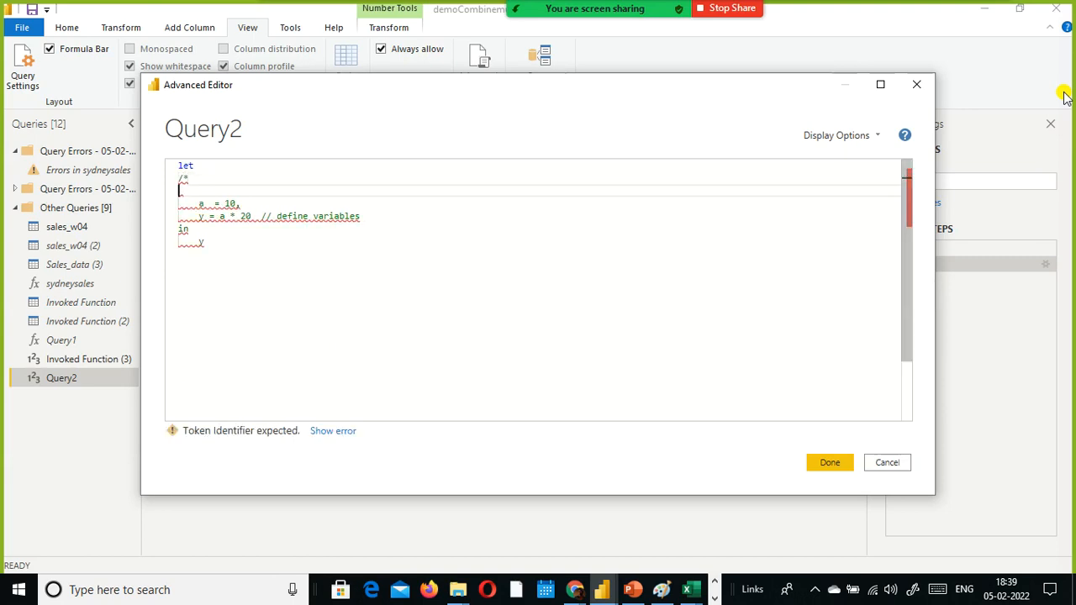
{"action": "type", "text": "/"}
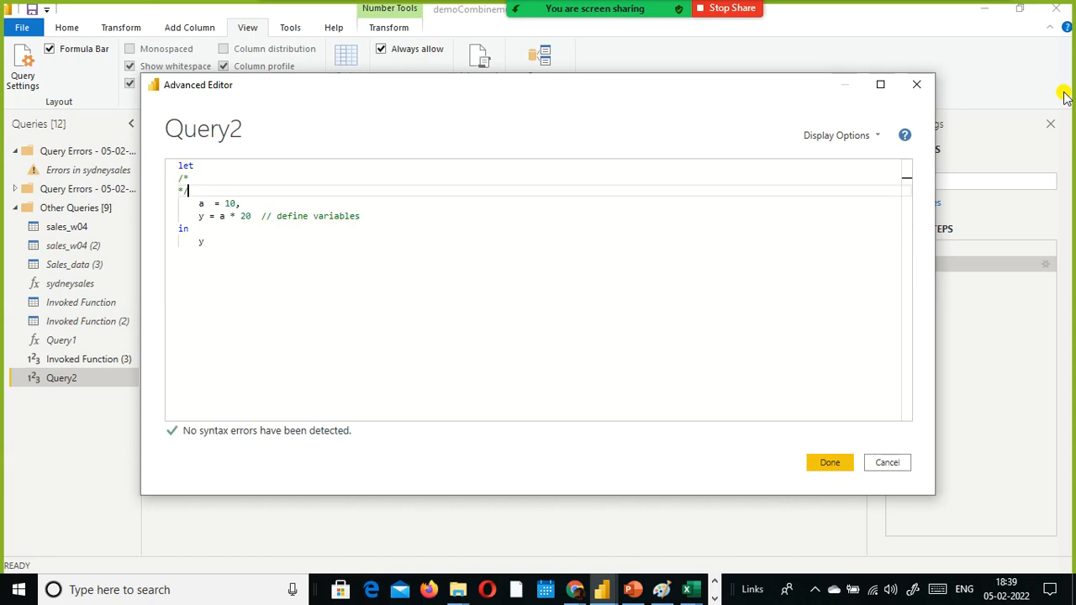
- Write Hello world on its own line inside the block comment
{"action": "key", "text": "Up"}
{"action": "key", "text": "Return"}
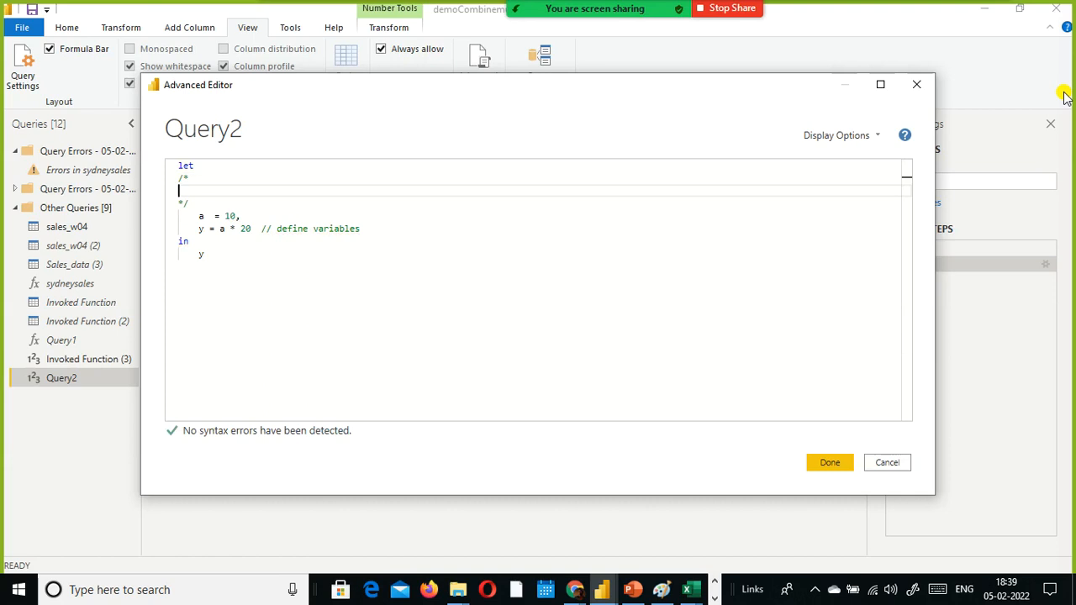
{"action": "type", "text": "Frst"}
{"action": "key", "text": "BackSpace"}
{"action": "key", "text": "BackSpace"}
{"action": "key", "text": "BackSpace"}
{"action": "key", "text": "BackSpace"}
{"action": "key", "text": "BackSpace"}
{"action": "type", "text": "First M"}
{"action": "key", "text": "shift+Home"}
{"action": "type", "text": "Hello world"}
- Add a third variable, #"var" =y + 10, on a new line below the definition of y
{"action": "key", "text": "Down"}
{"action": "key", "text": "Down"}
{"action": "key", "text": "Down"}
{"action": "key", "text": "Right"}
{"action": "key", "text": "Right"}
{"action": "key", "text": "Right"}
{"action": "key", "text": "Right"}
{"action": "key", "text": "Right"}
{"action": "key", "text": "Right"}
{"action": "key", "text": "Right"}
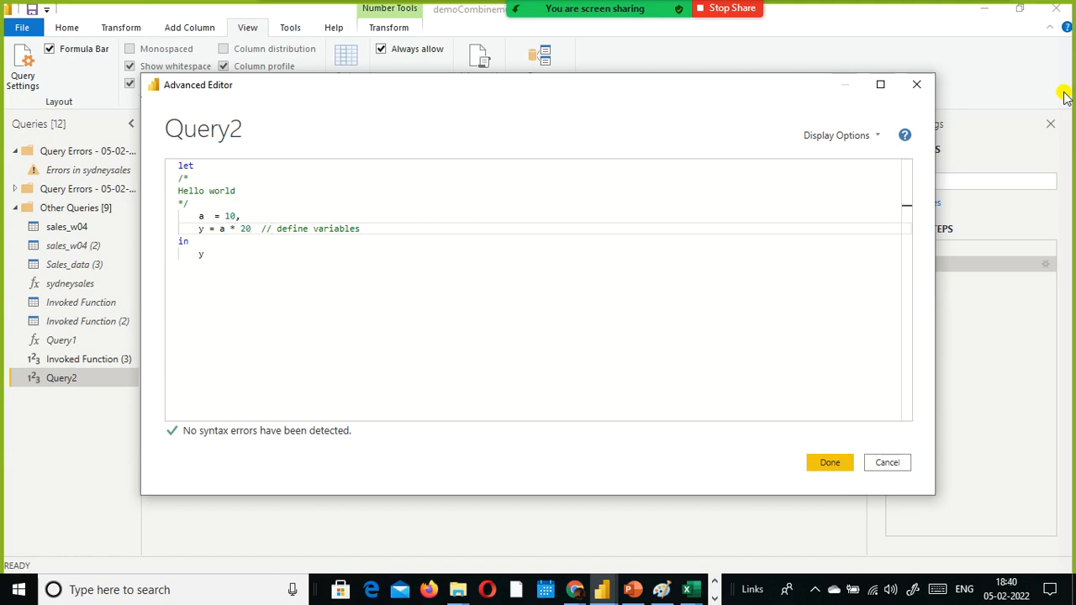
{"action": "key", "text": "End"}
{"action": "key", "text": "Return"}
{"action": "type", "text": "#\"a"}
{"action": "key", "text": "BackSpace"}
{"action": "type", "text": "var"}
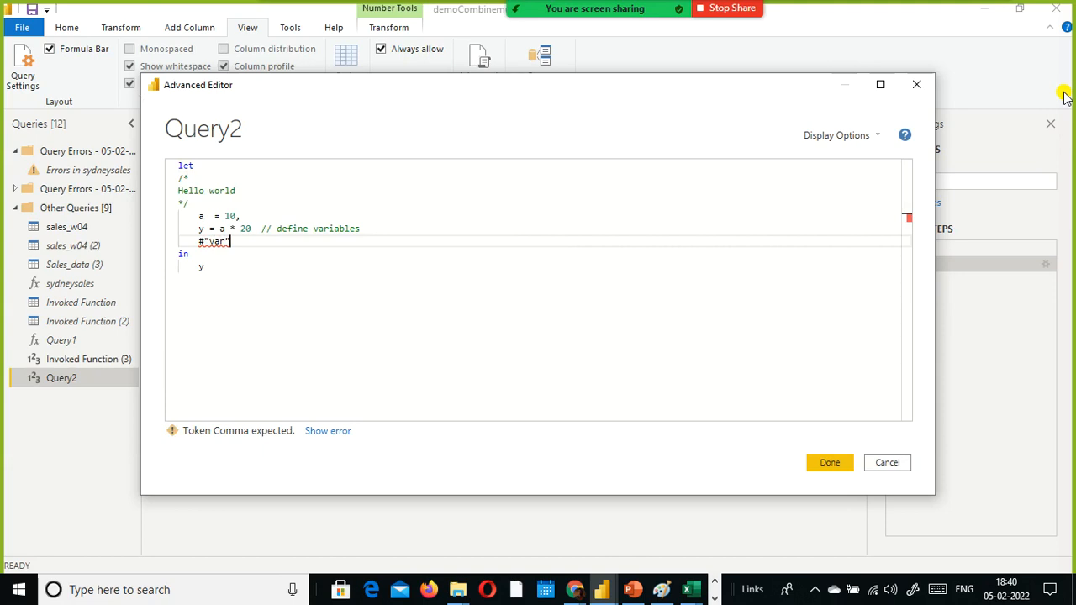
{"action": "type", "text": "=y + 10"}
- Add the separating comma after y = a * 20, before its define variables comment
{"action": "key", "text": "Left"}
{"action": "key", "text": "Left"}
{"action": "key", "text": "Left"}
{"action": "key", "text": "Left"}
{"action": "key", "text": "Left"}
{"action": "key", "text": "Left"}
{"action": "key", "text": "Left"}
{"action": "key", "text": "Left"}
{"action": "key", "text": "shift+Left"}
{"action": "key", "text": "shift+Left"}
{"action": "key", "text": "shift+Left"}
{"action": "key", "text": "shift+Left"}
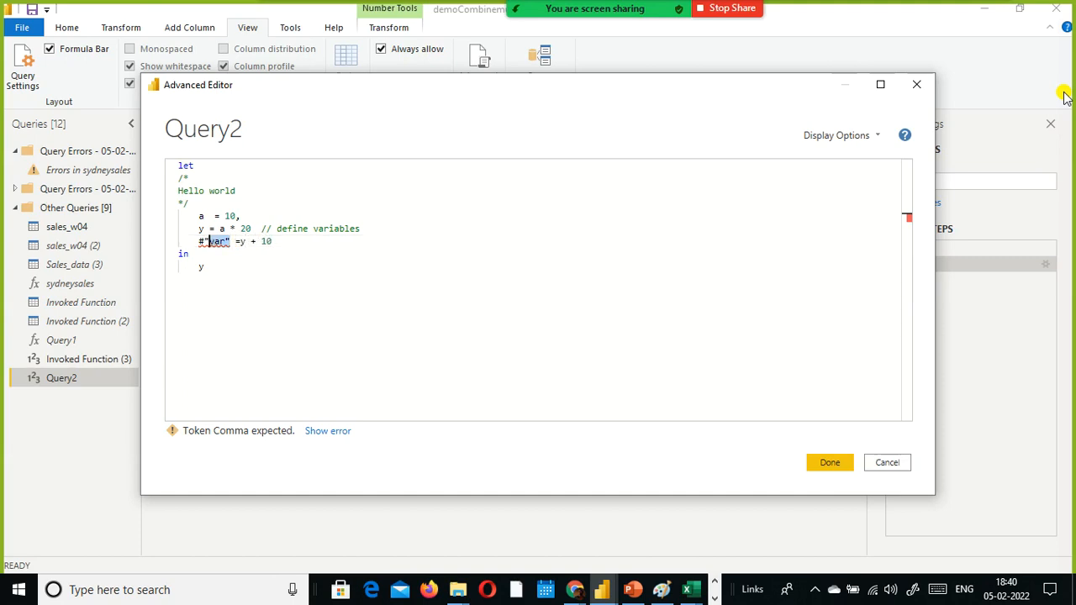
{"action": "key", "text": "Up"}
{"action": "key", "text": "Right"}
{"action": "key", "text": "Right"}
{"action": "key", "text": "Right"}
{"action": "key", "text": "Right"}
{"action": "key", "text": "Right"}
{"action": "key", "text": "Right"}
{"action": "key", "text": "Right"}
{"action": "key", "text": "Right"}
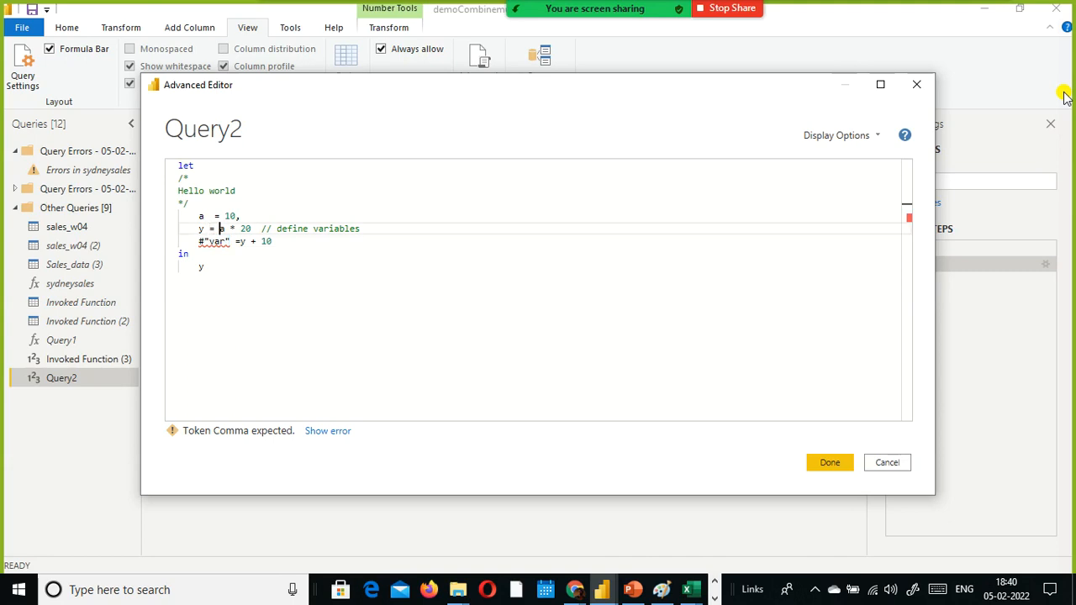
{"action": "type", "text": ","}
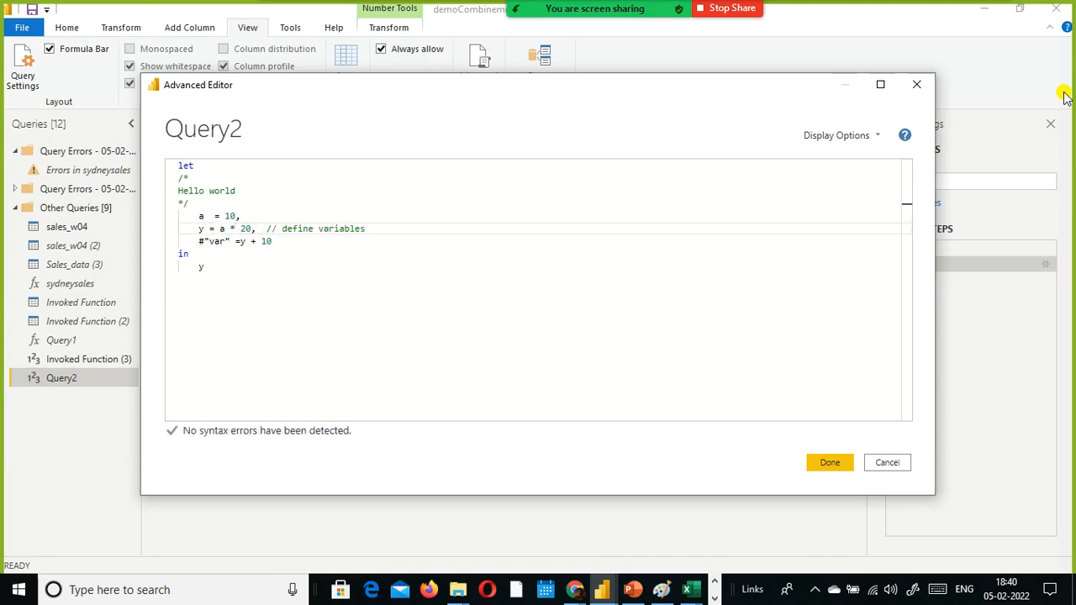
- Replace y with #"var" as the expression returned after in, and apply the edited Query2 code
{"action": "key", "text": "Down"}
{"action": "key", "text": "Down"}
{"action": "key", "text": "Down"}
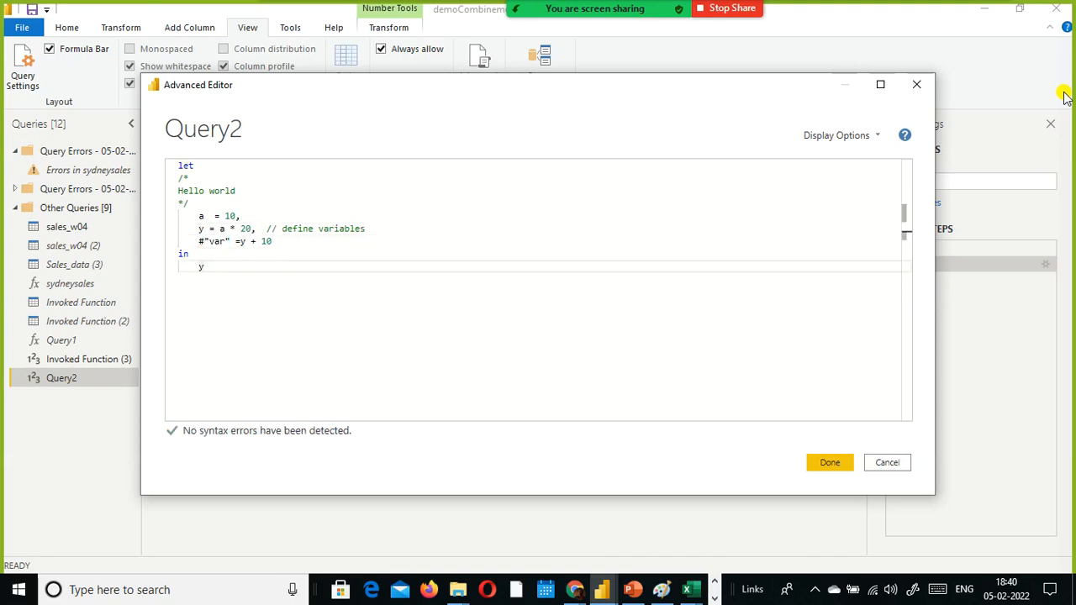
{"action": "key", "text": "Up"}
{"action": "key", "text": "Down"}
{"action": "key", "text": "End"}
{"action": "key", "text": "BackSpace"}
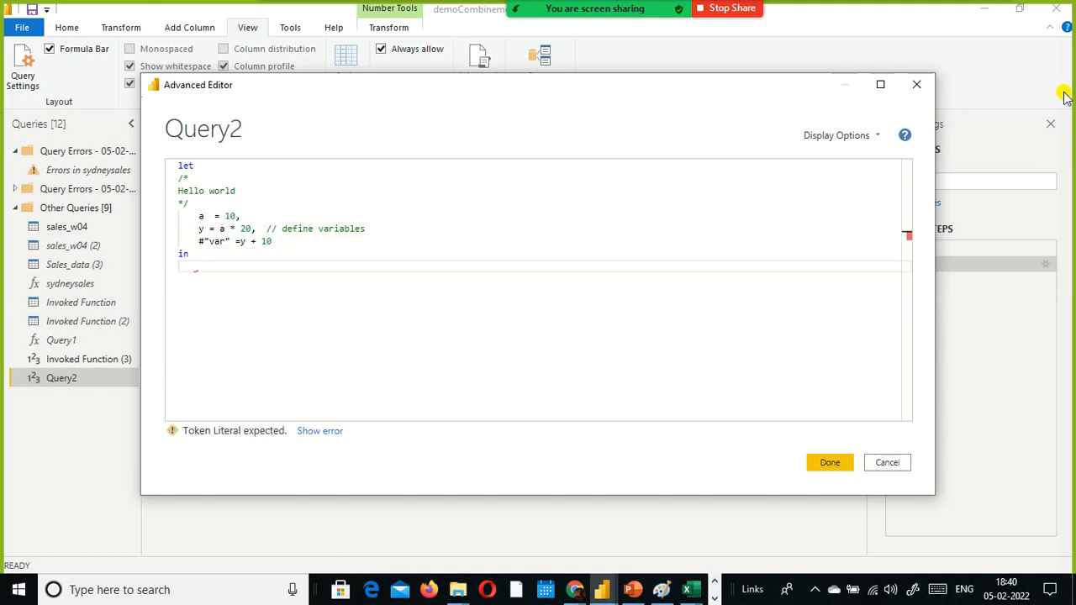
{"action": "type", "text": "#var"}
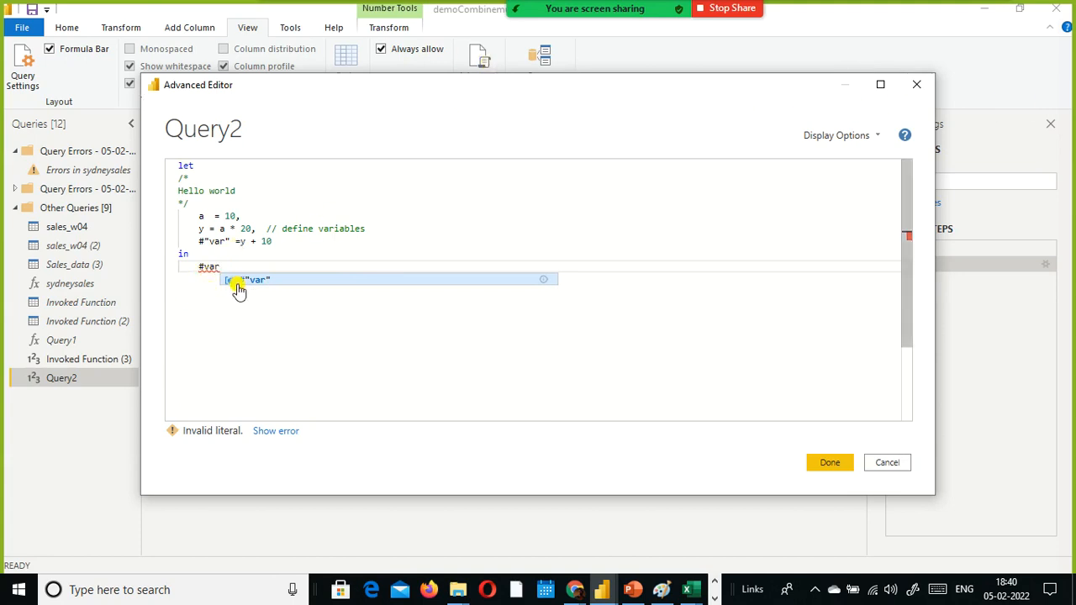
{"action": "left_click", "coordinate": [279, 286]}
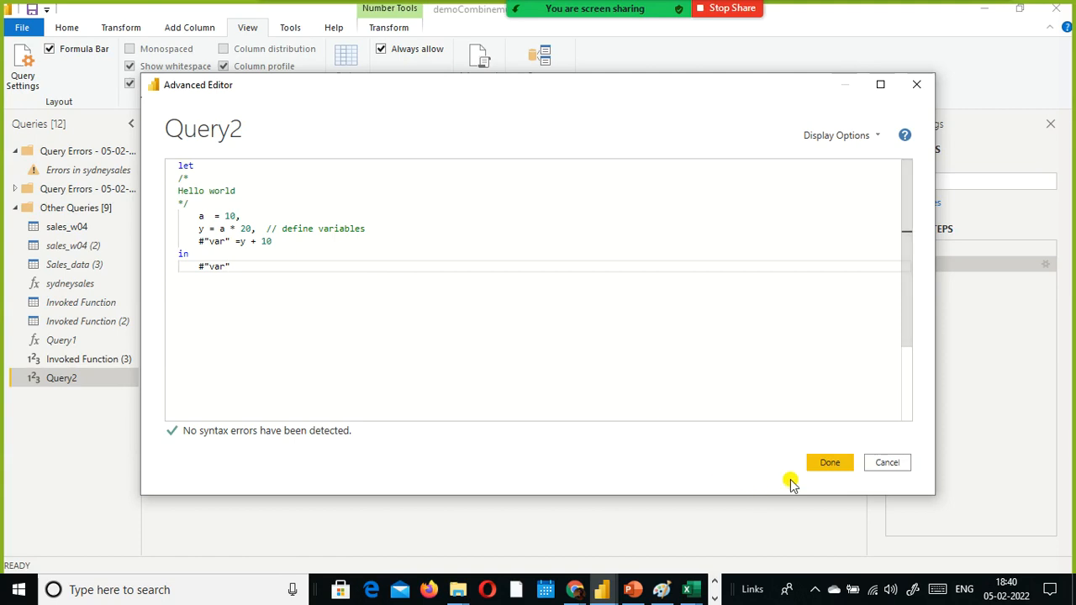
{"action": "left_click", "coordinate": [830, 462]}
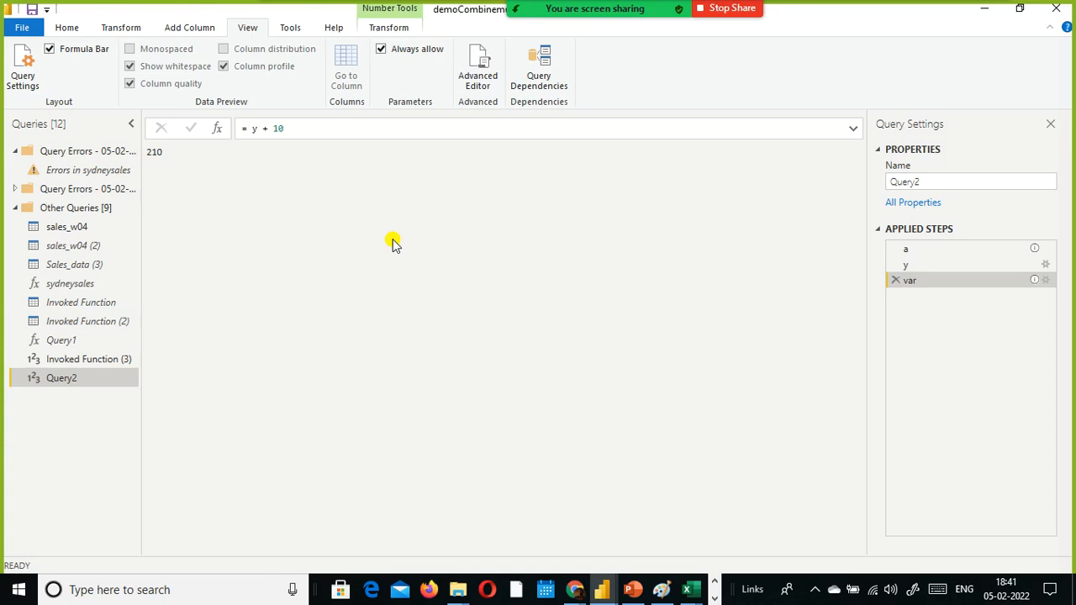
- Open the sales_w04 query and examine its columns and their quality statistics from Row.ID through Return
{"action": "left_click", "coordinate": [126, 226]}
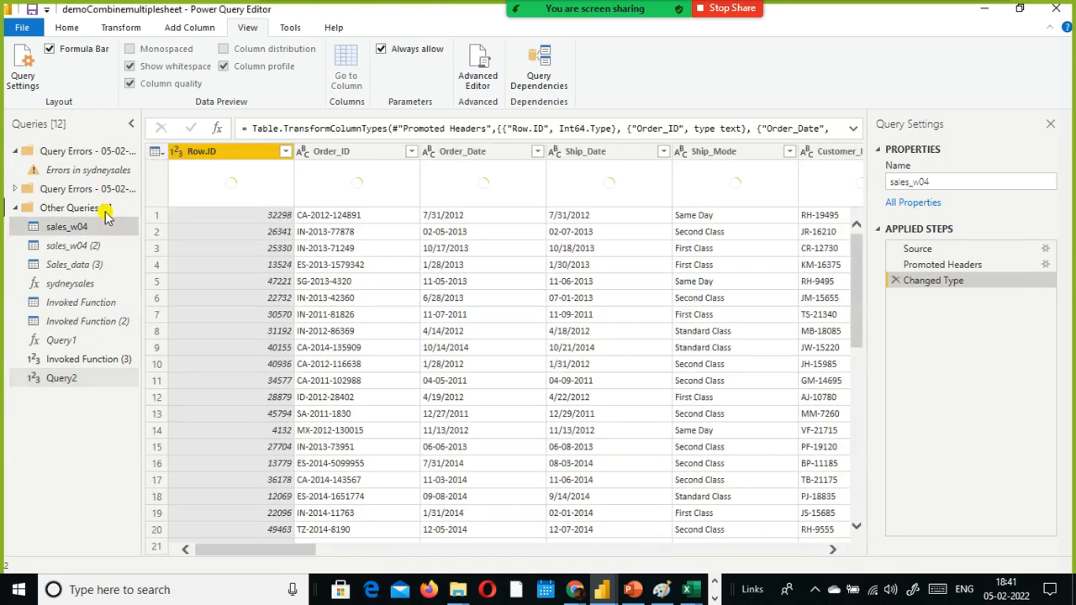
{"action": "left_click", "coordinate": [105, 209]}
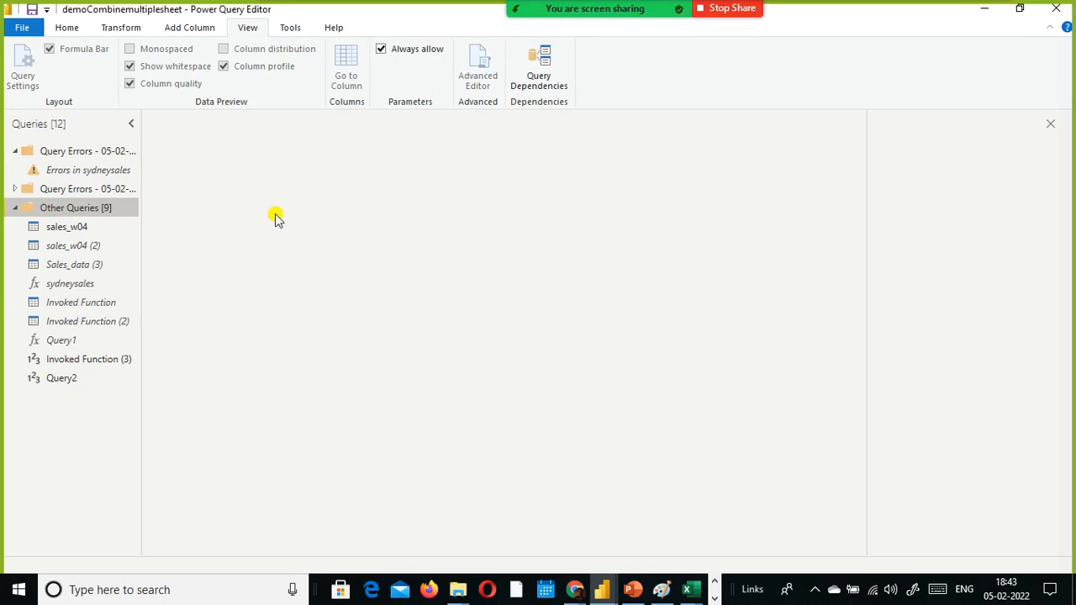
{"action": "left_click", "coordinate": [180, 27]}
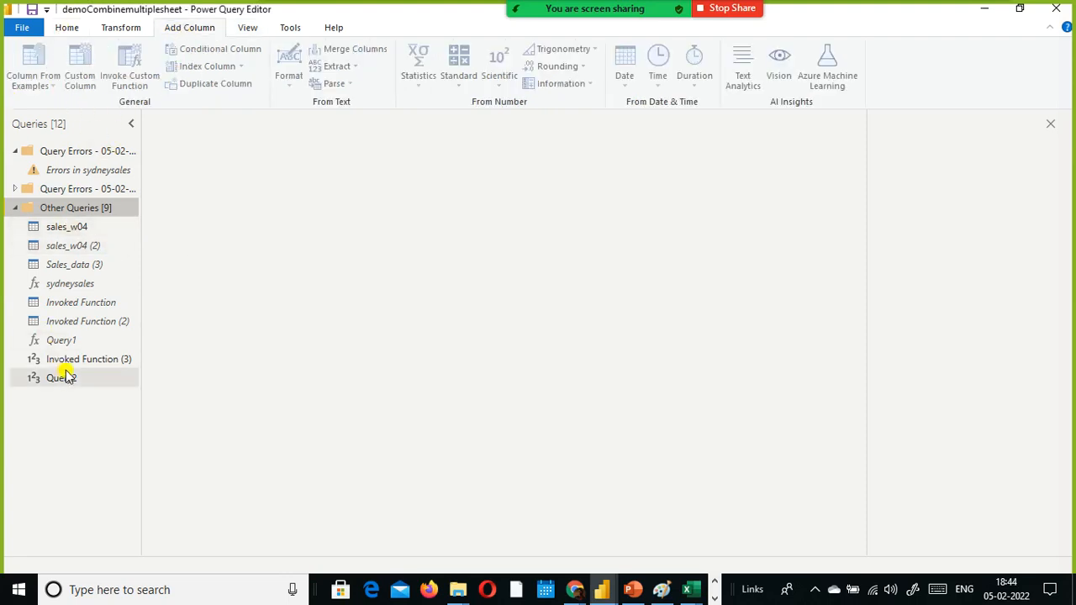
{"action": "left_click", "coordinate": [80, 227]}
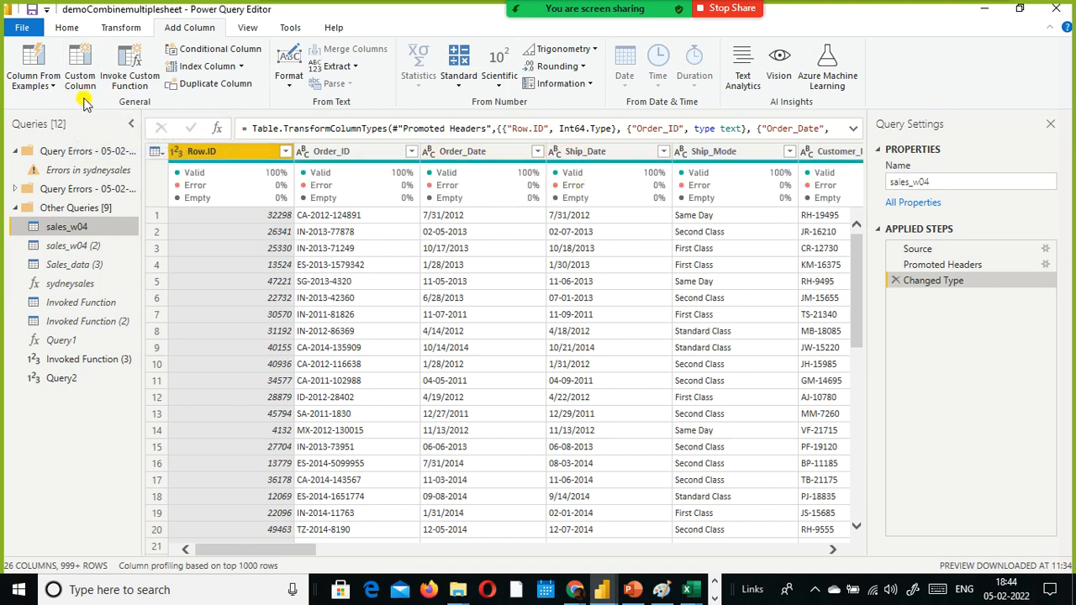
{"action": "left_click_drag", "start_coordinate": [271, 548], "coordinate": [816, 538]}
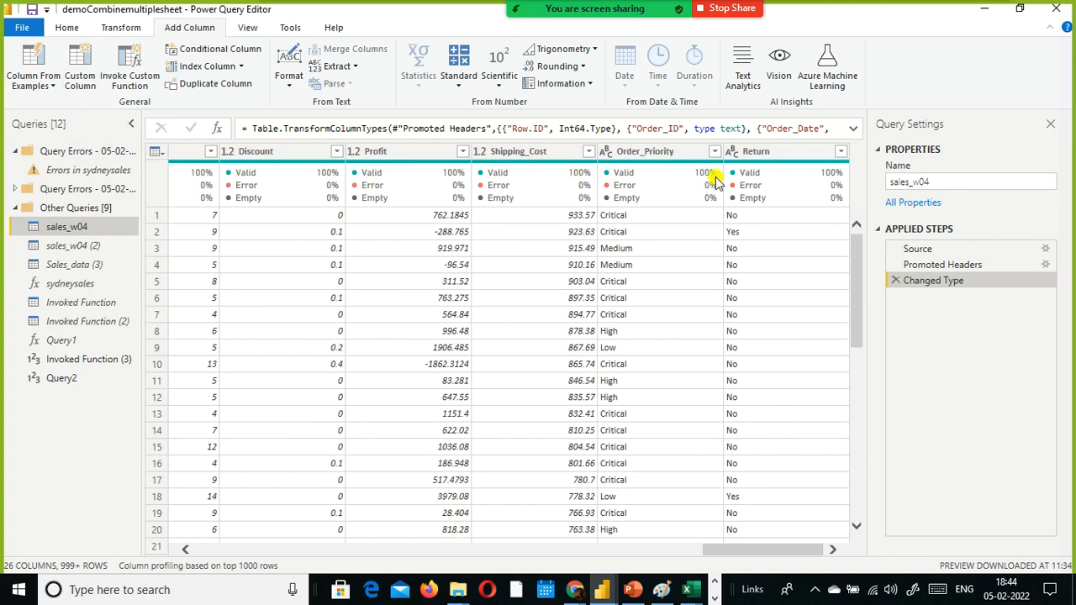
{"action": "mouse_move", "coordinate": [716, 182]}
{"action": "mouse_move", "coordinate": [831, 177]}
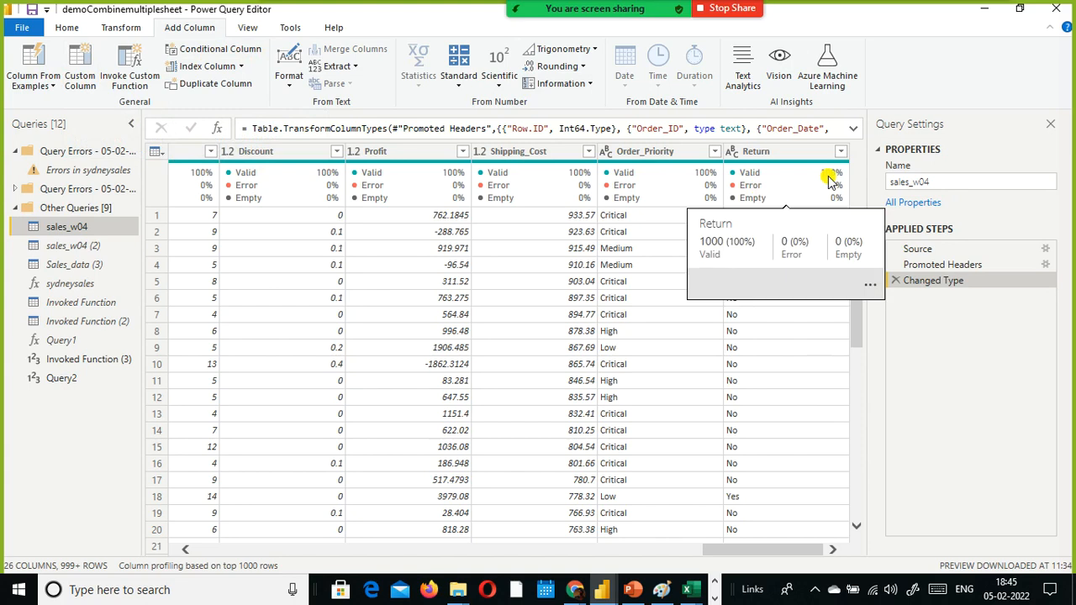
{"action": "left_click", "coordinate": [375, 549]}
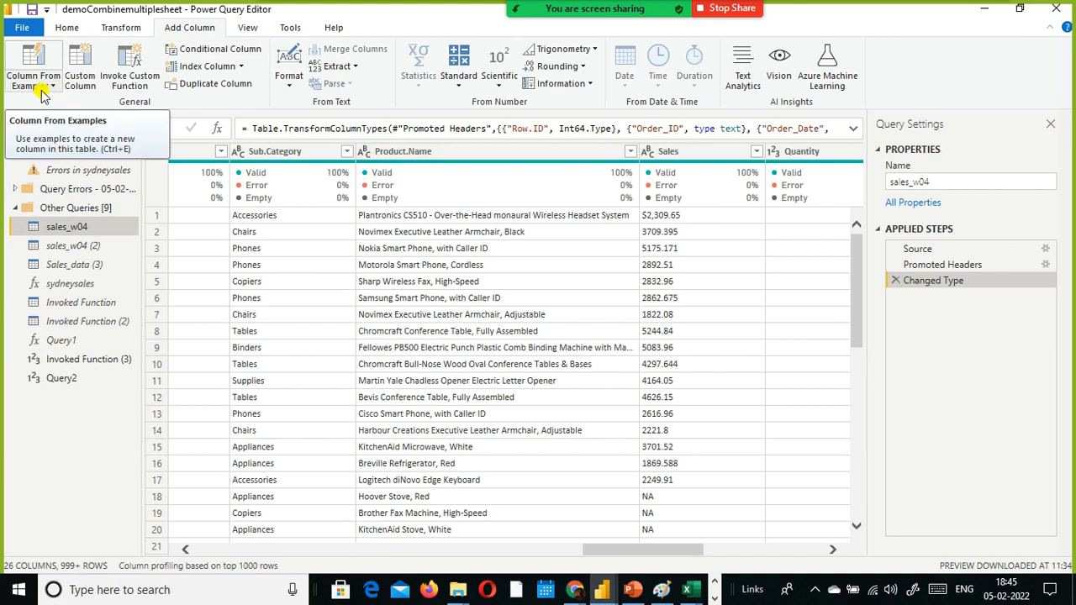
{"action": "left_click_drag", "start_coordinate": [680, 548], "coordinate": [211, 533]}
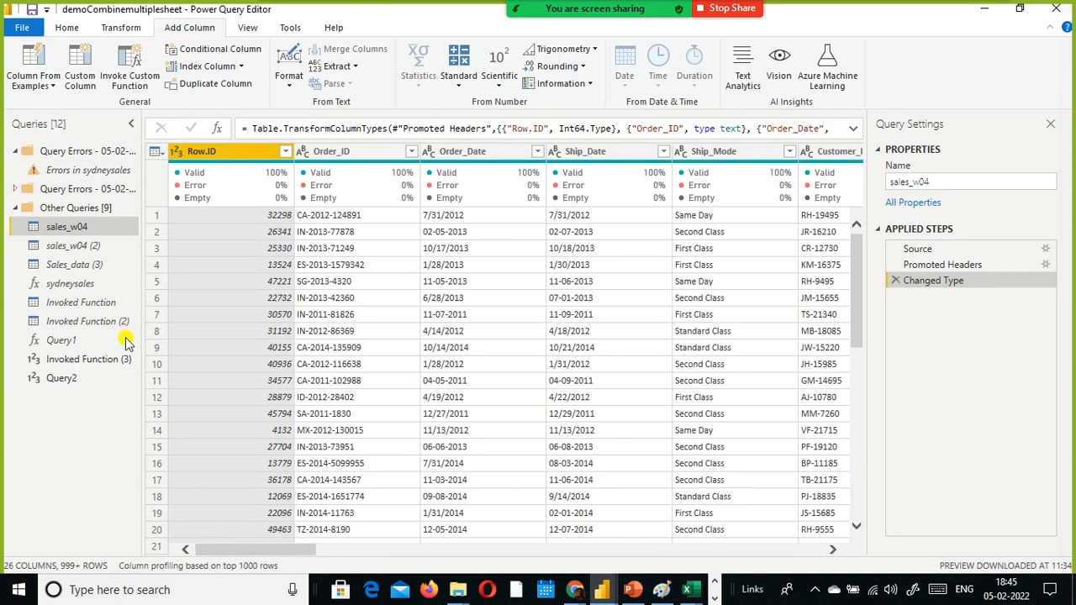
- Duplicate the sales_w04 query
{"action": "left_click", "coordinate": [63, 246]}
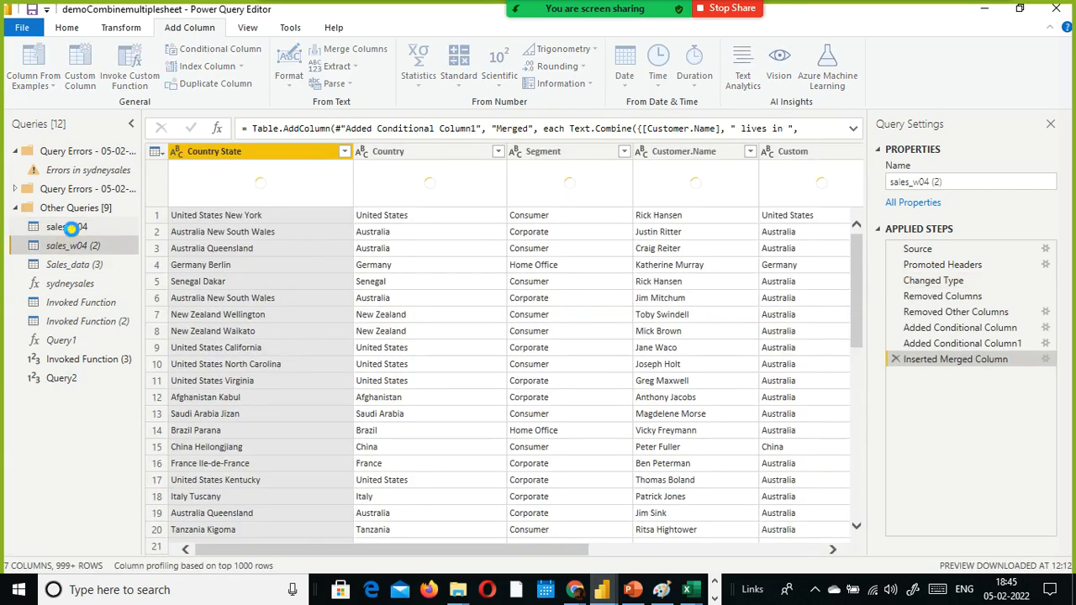
{"action": "left_click", "coordinate": [72, 227]}
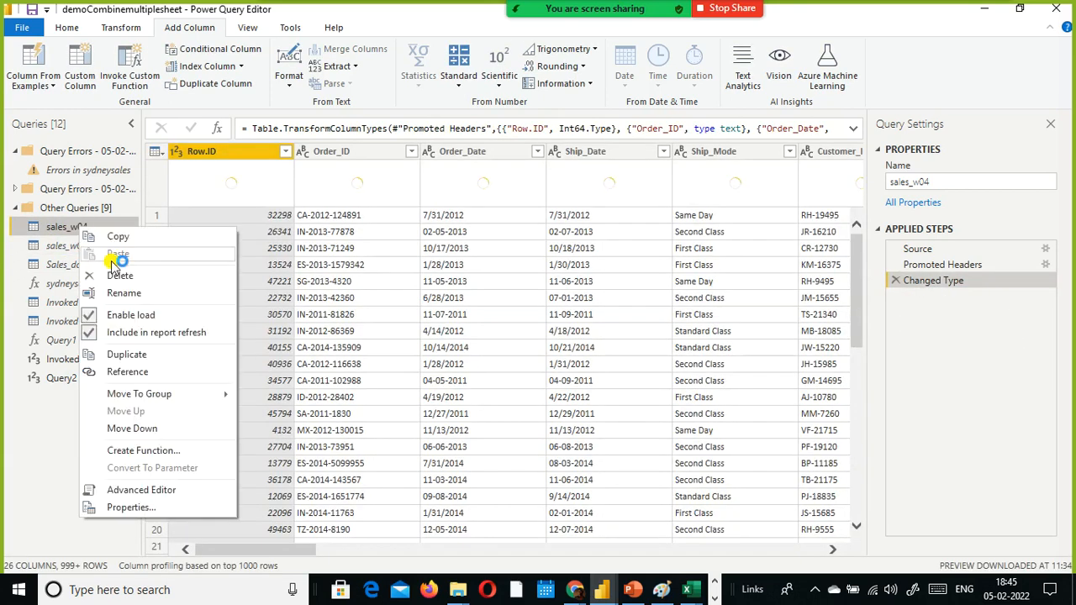
{"action": "left_click", "coordinate": [156, 357]}
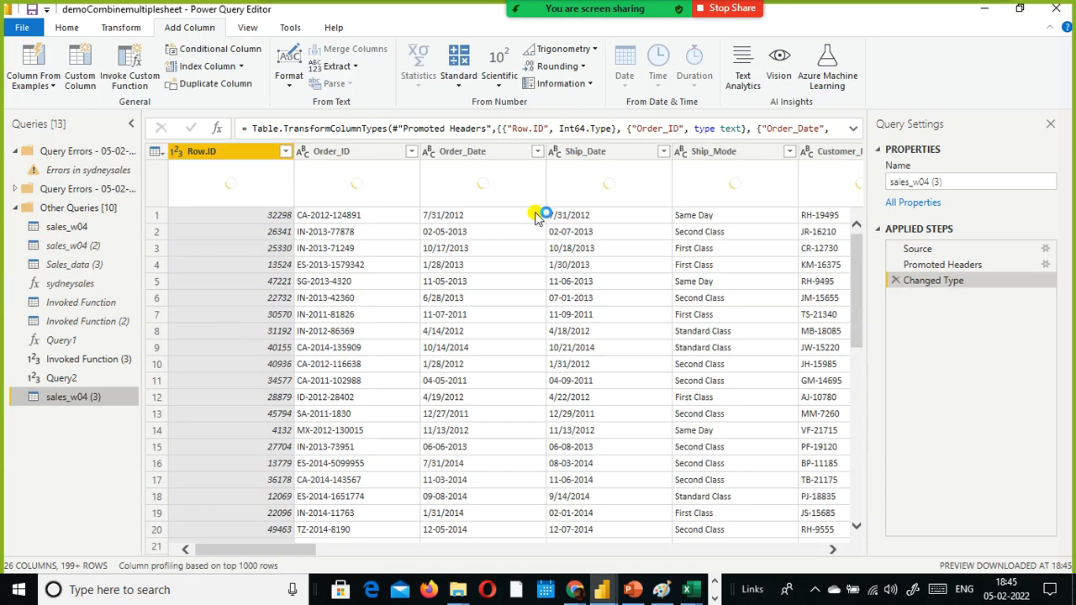
- Remove all columns of the duplicated query except Customer.Name, State, Country, Country State and Order_Date, choosing them in that order
{"action": "left_click", "coordinate": [721, 160], "text": "shift"}
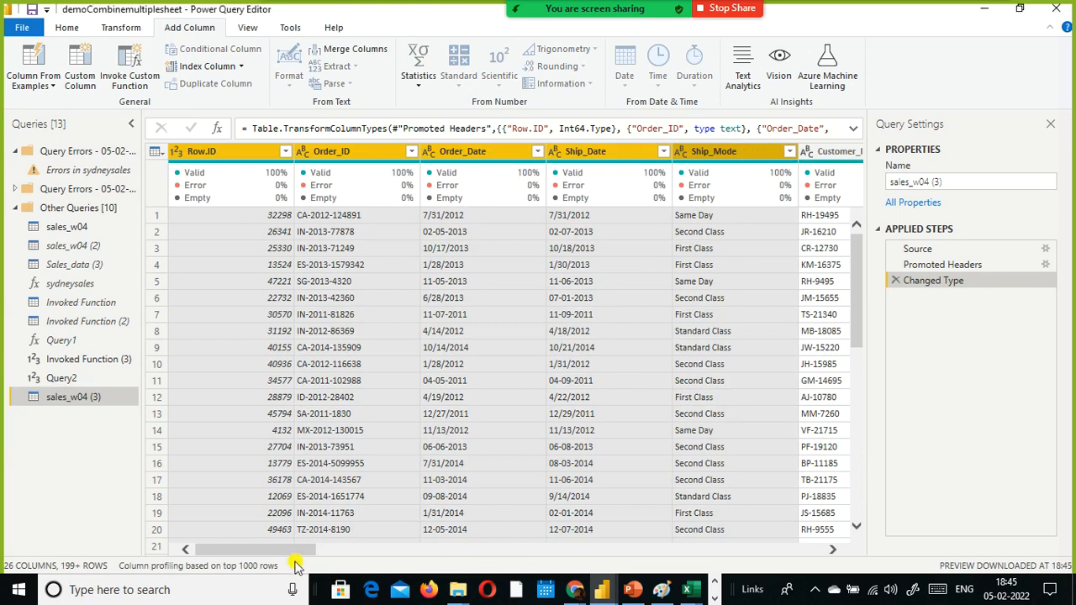
{"action": "left_click_drag", "start_coordinate": [305, 553], "coordinate": [405, 552]}
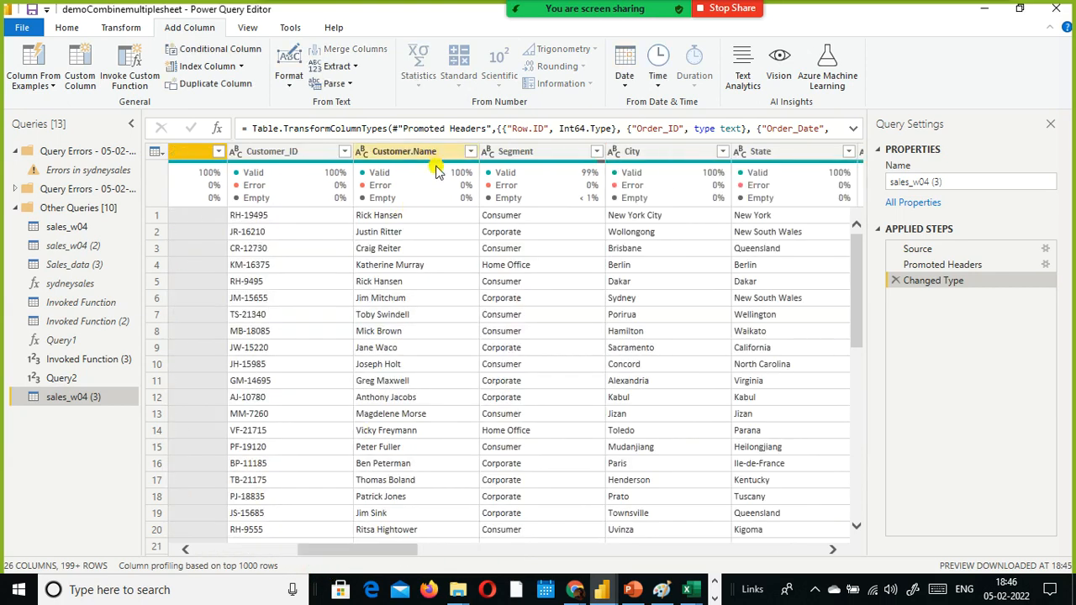
{"action": "left_click", "coordinate": [432, 178]}
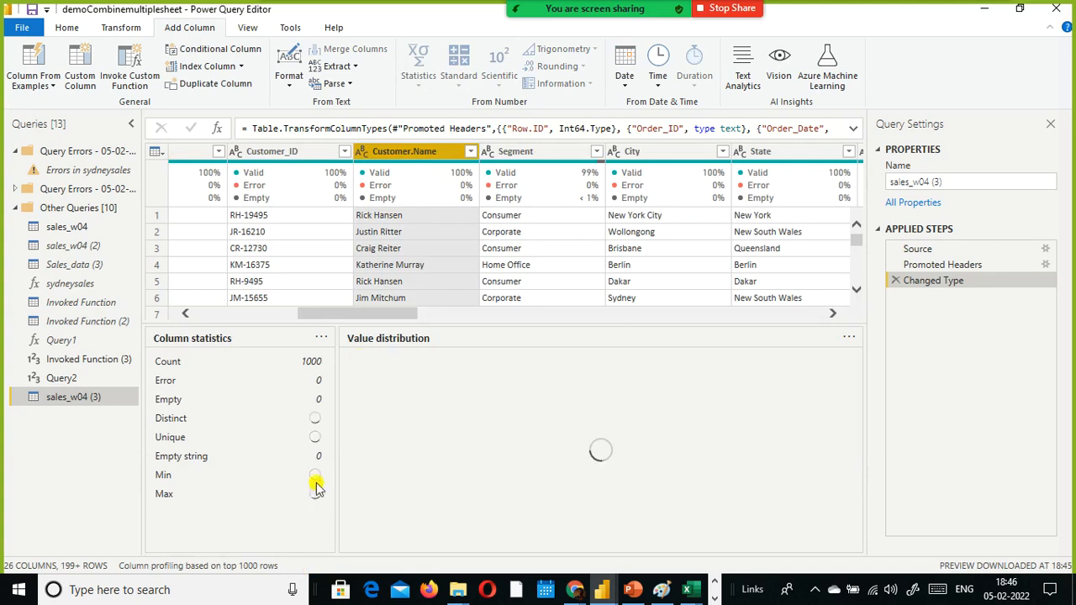
{"action": "left_click_drag", "start_coordinate": [370, 311], "coordinate": [480, 313]}
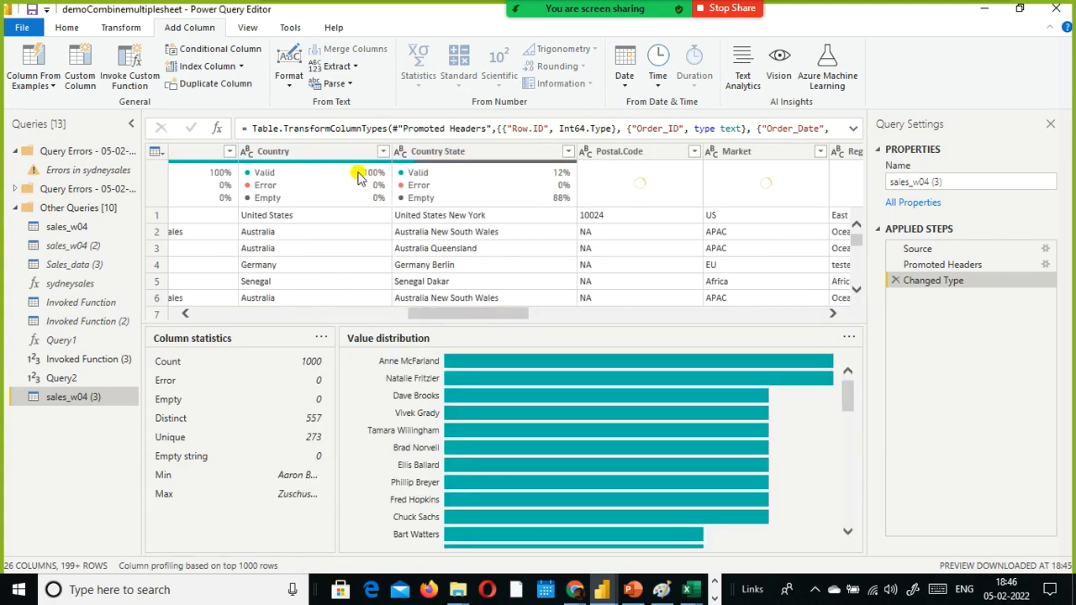
{"action": "left_click", "coordinate": [332, 153], "text": "ctrl"}
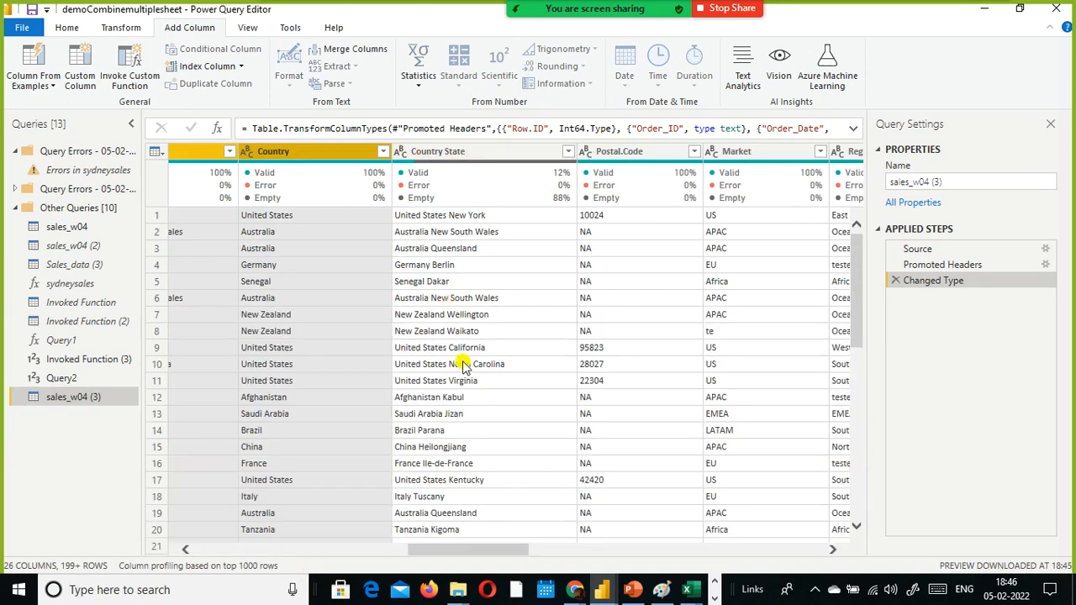
{"action": "left_click", "coordinate": [332, 551]}
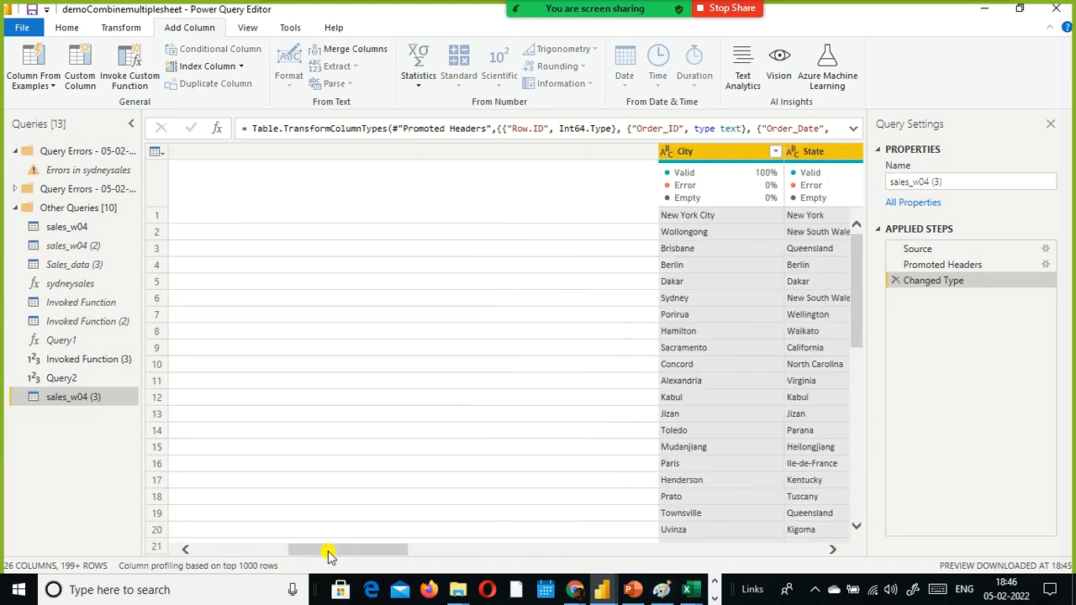
{"action": "left_click", "coordinate": [619, 153], "text": "ctrl"}
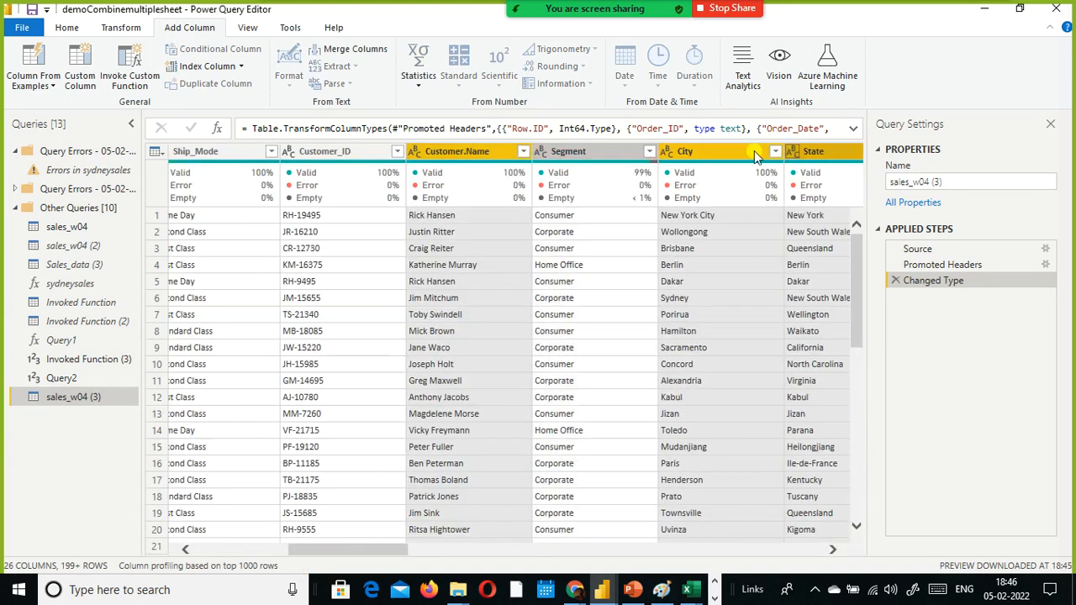
{"action": "left_click", "coordinate": [725, 158], "text": "ctrl"}
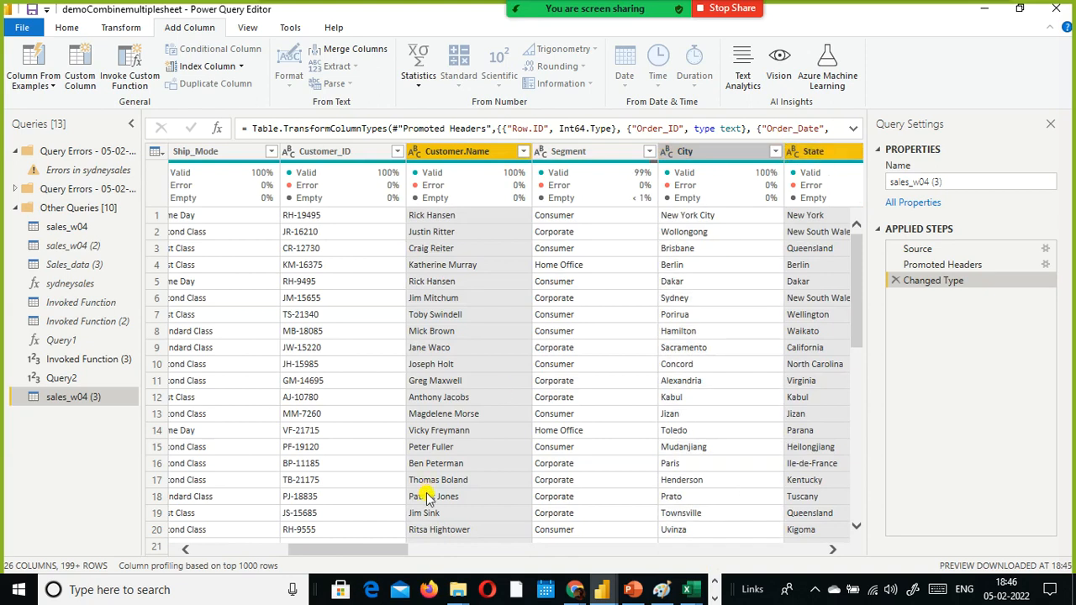
{"action": "left_click_drag", "start_coordinate": [379, 550], "coordinate": [469, 551]}
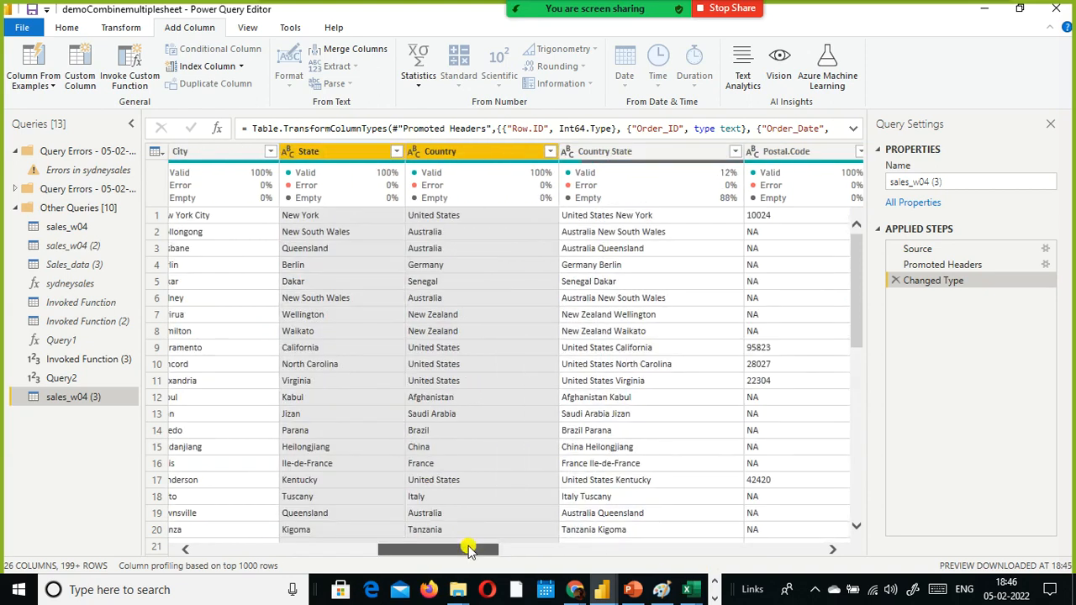
{"action": "left_click", "coordinate": [673, 158], "text": "ctrl"}
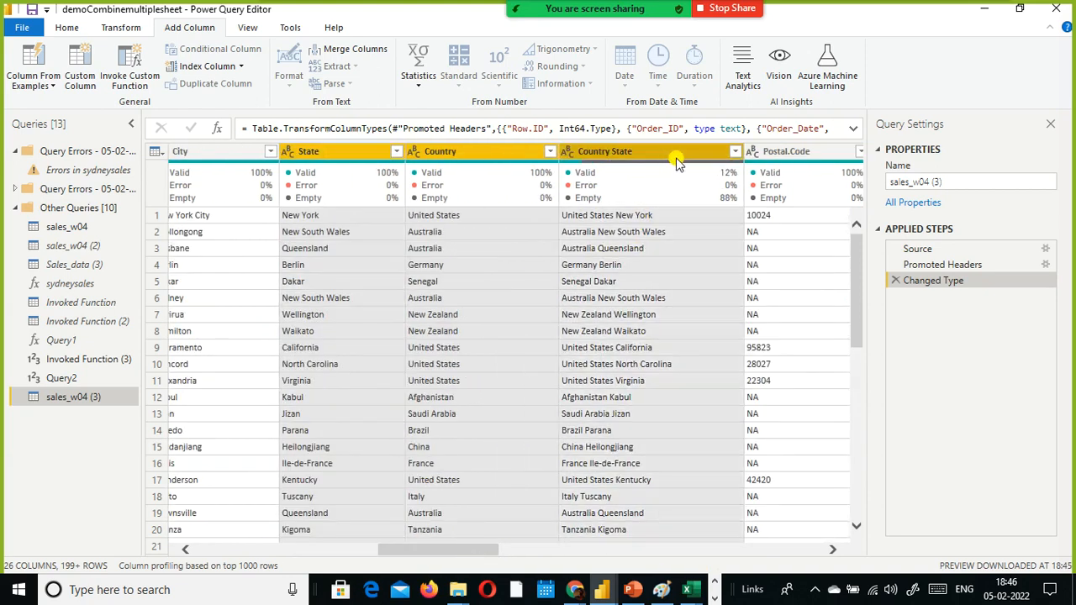
{"action": "right_click", "coordinate": [680, 152]}
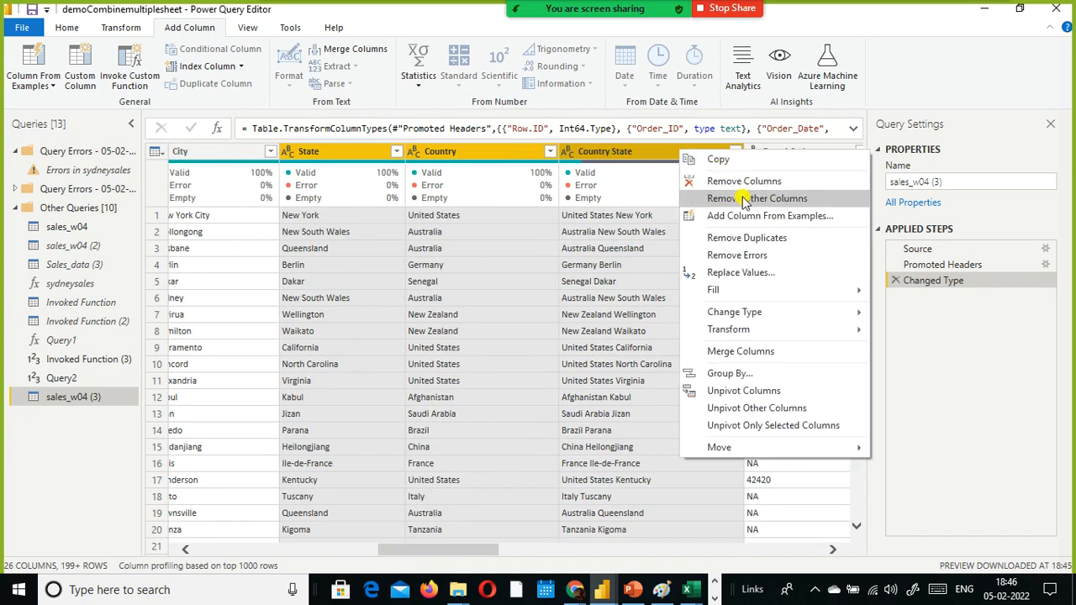
{"action": "key", "text": "Escape"}
{"action": "left_click_drag", "start_coordinate": [423, 548], "coordinate": [193, 552]}
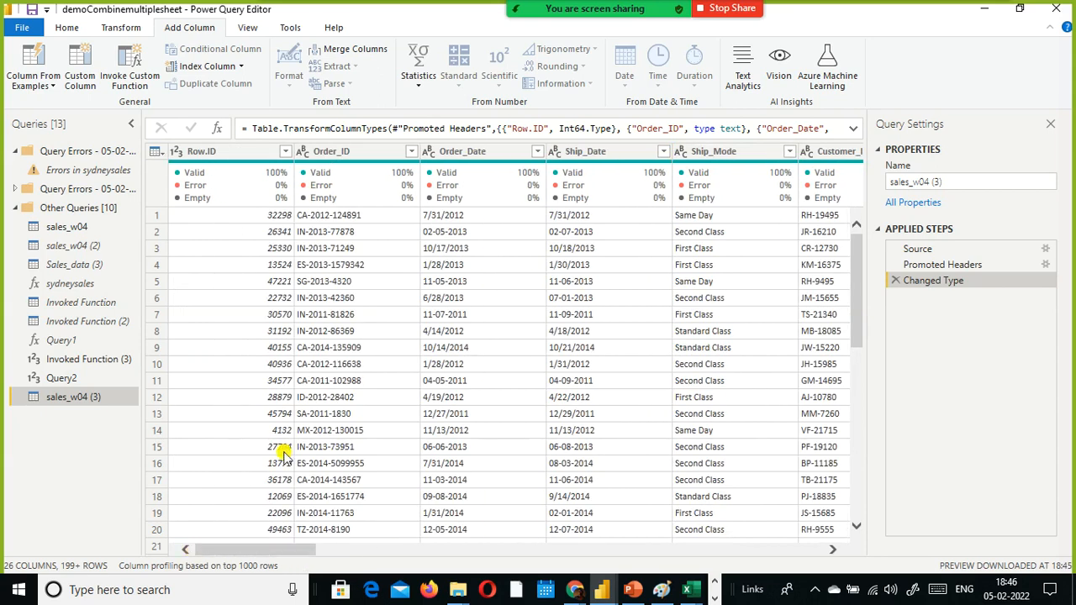
{"action": "left_click", "coordinate": [485, 156]}
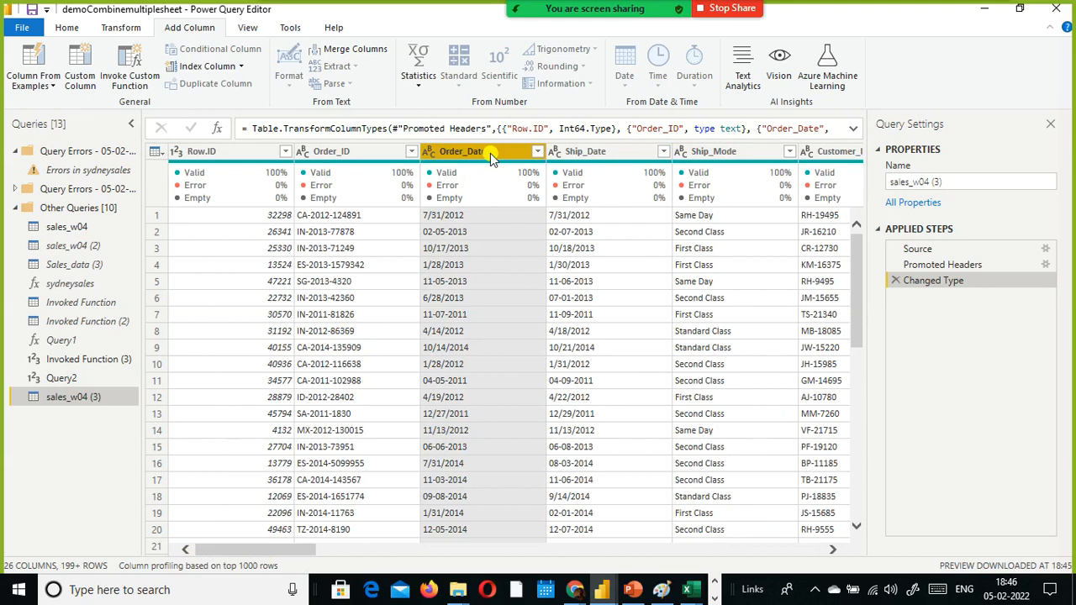
{"action": "right_click", "coordinate": [491, 153]}
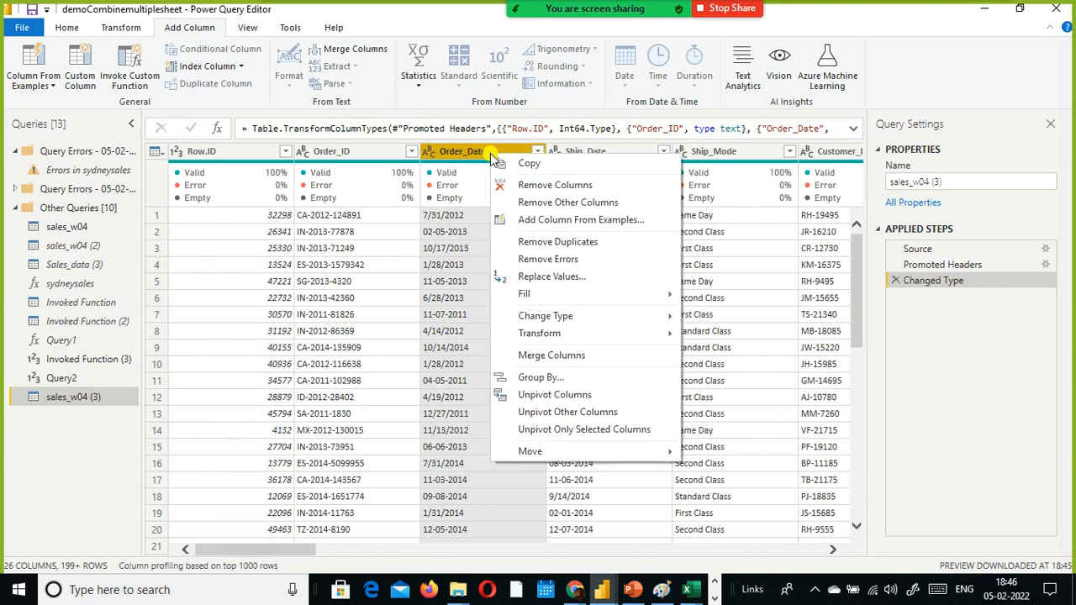
{"action": "left_click", "coordinate": [515, 206]}
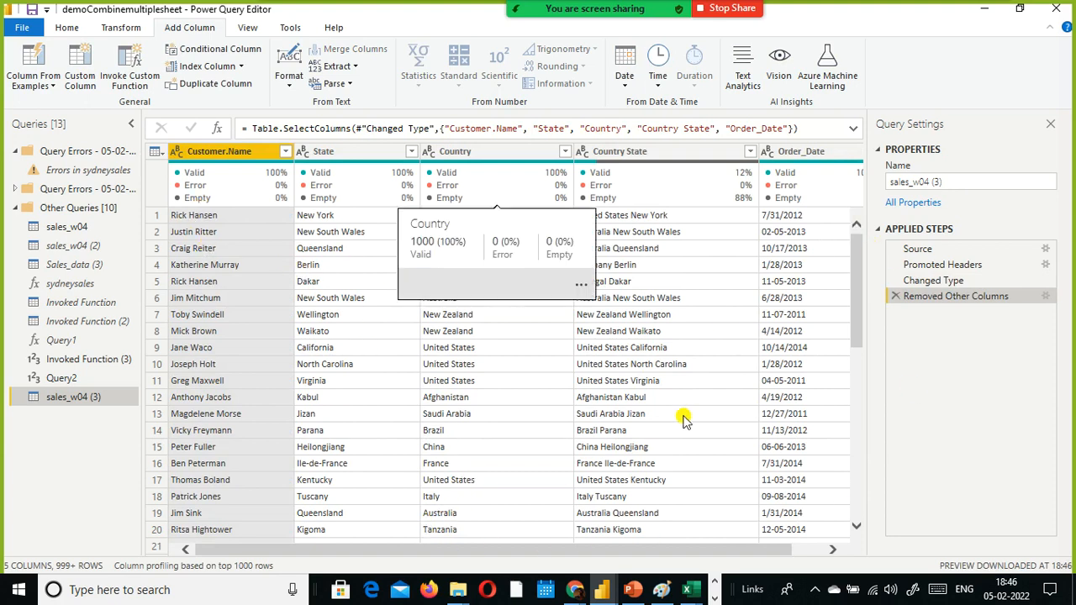
- Select the Country State column and shrink the column profile area to give the data preview more rows
{"action": "left_click_drag", "start_coordinate": [538, 551], "coordinate": [400, 569]}
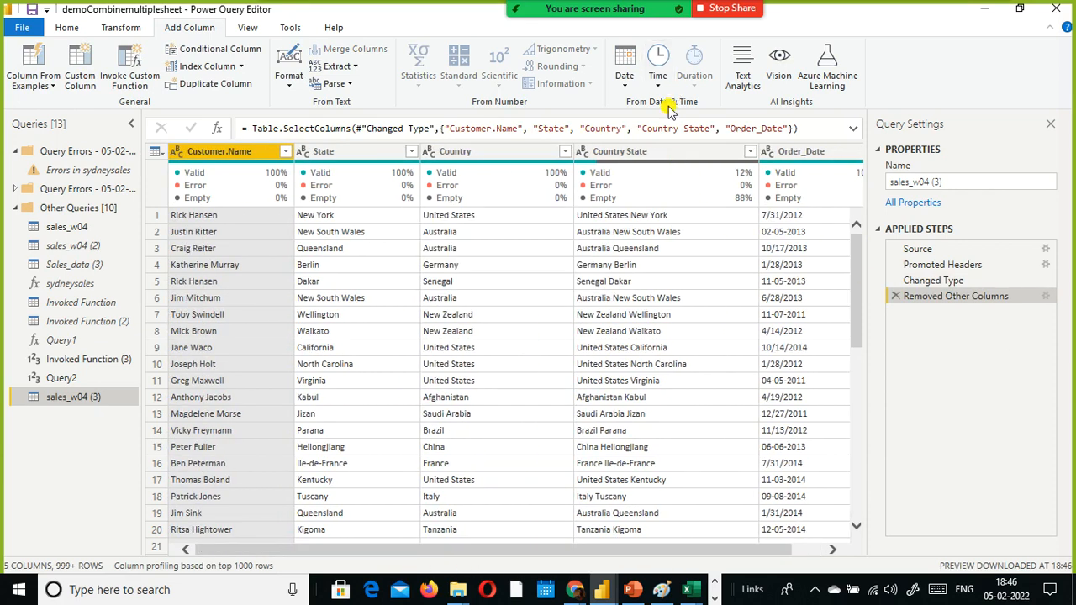
{"action": "left_click", "coordinate": [664, 155]}
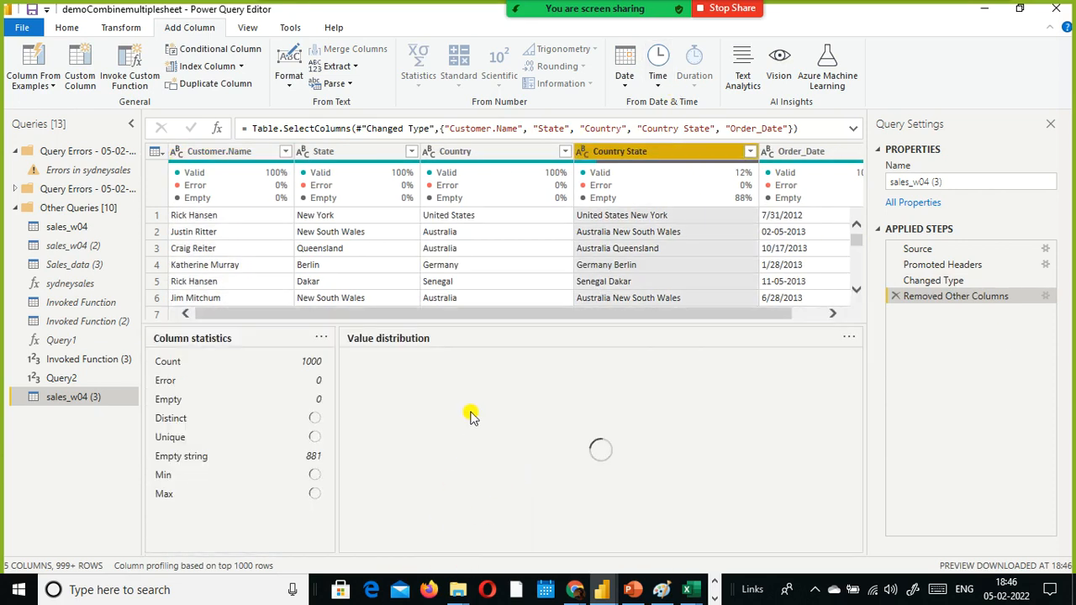
{"action": "left_click_drag", "start_coordinate": [554, 322], "coordinate": [672, 502]}
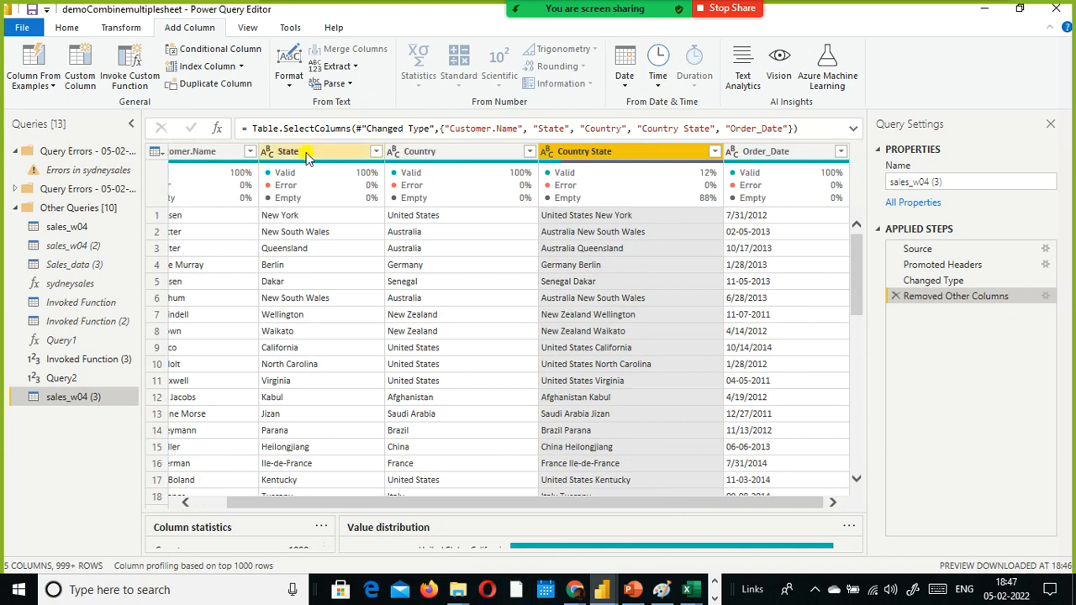
{"action": "mouse_move", "coordinate": [505, 187]}
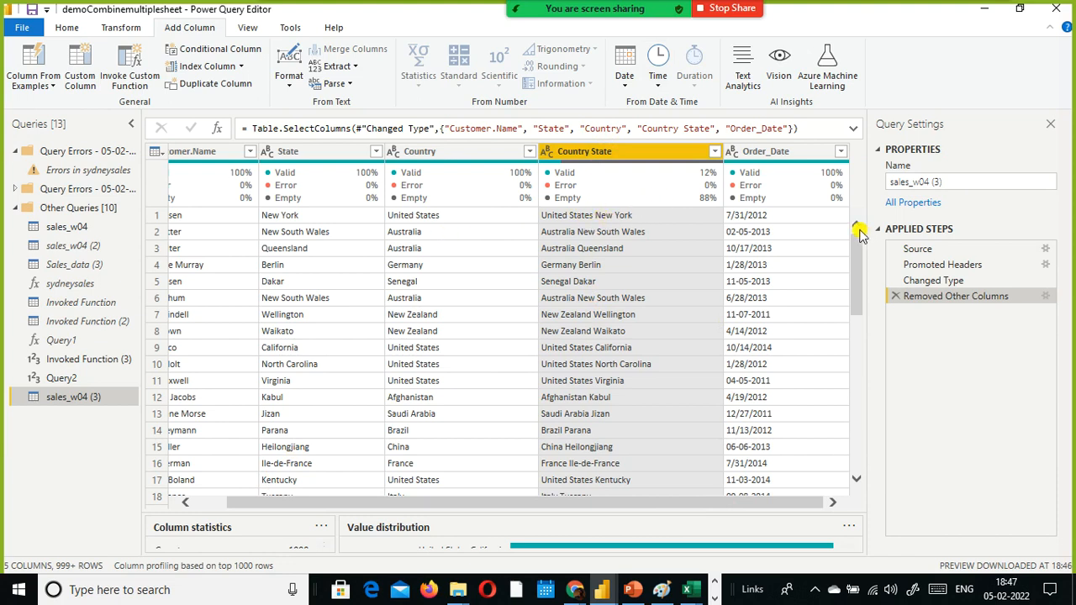
- Split the Country State column at the left-most space delimiter
{"action": "right_click", "coordinate": [640, 151]}
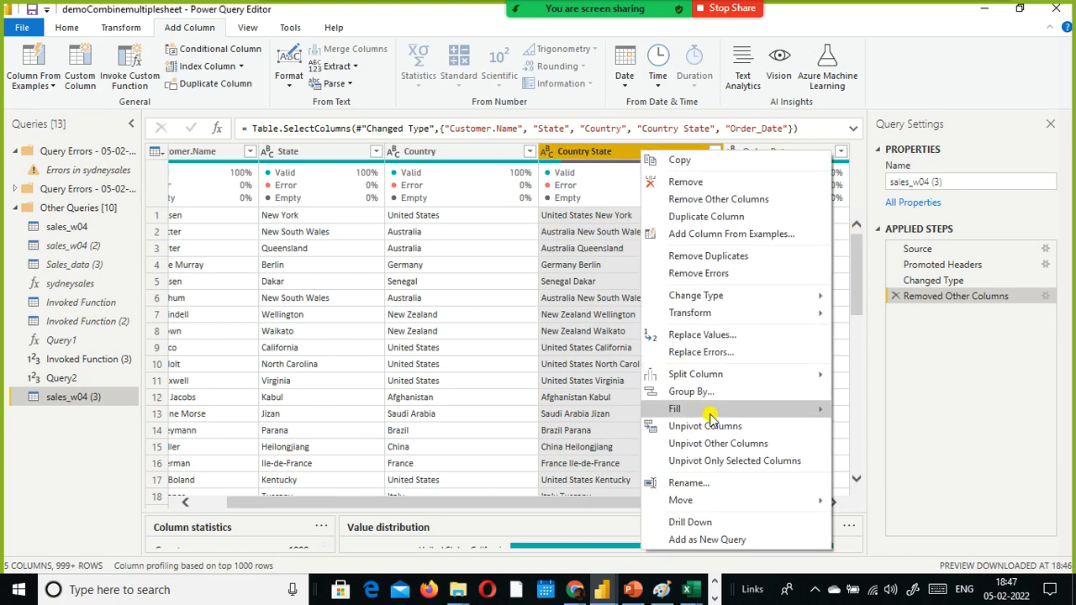
{"action": "mouse_move", "coordinate": [725, 382]}
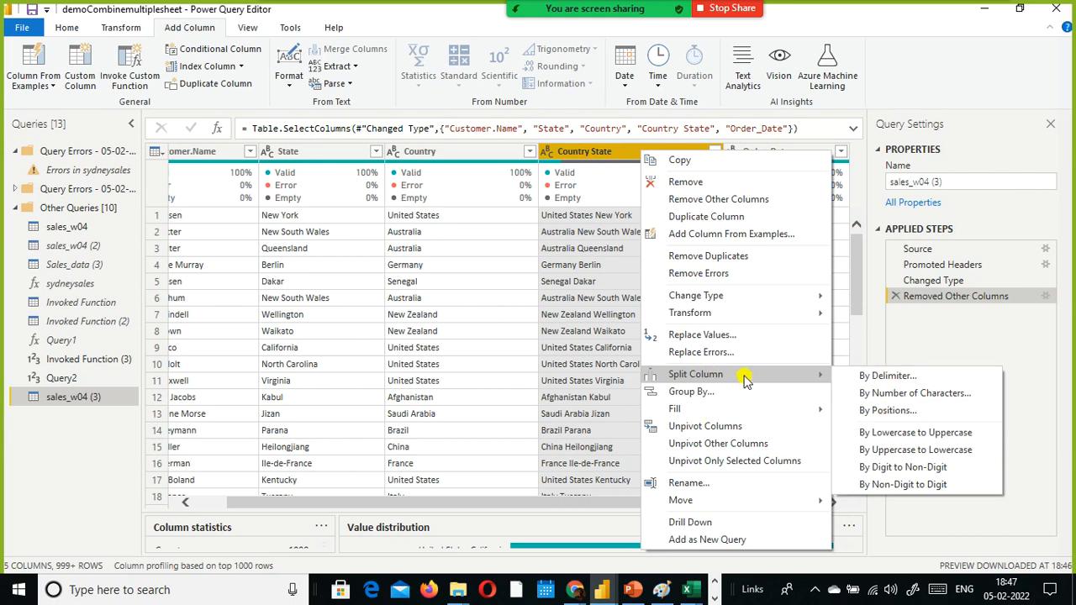
{"action": "left_click", "coordinate": [866, 375]}
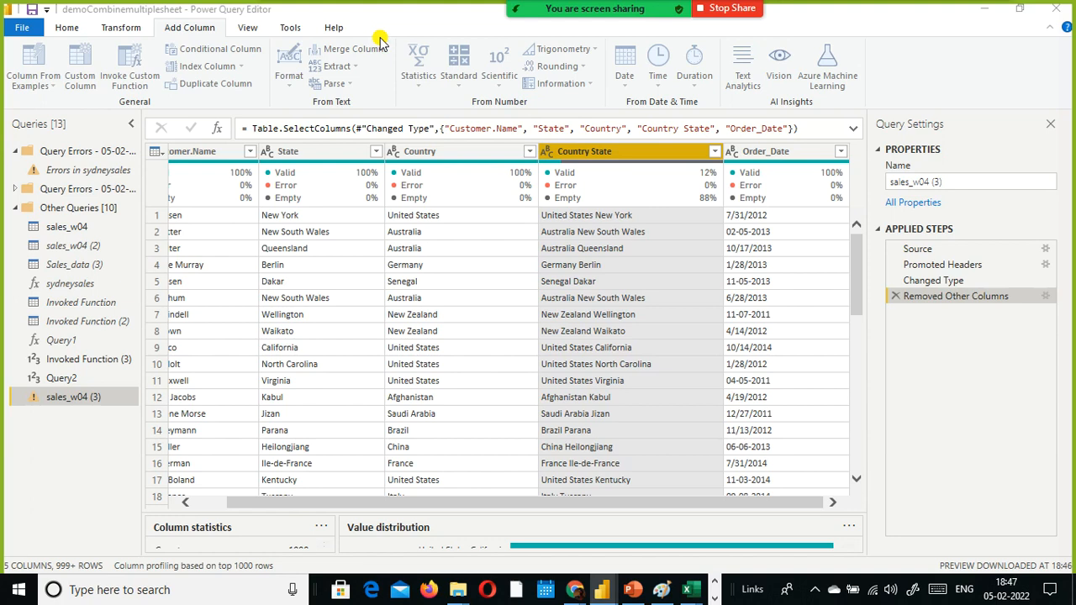
{"action": "left_click_drag", "start_coordinate": [429, 186], "coordinate": [192, 41]}
{"action": "left_click_drag", "start_coordinate": [286, 42], "coordinate": [283, 180]}
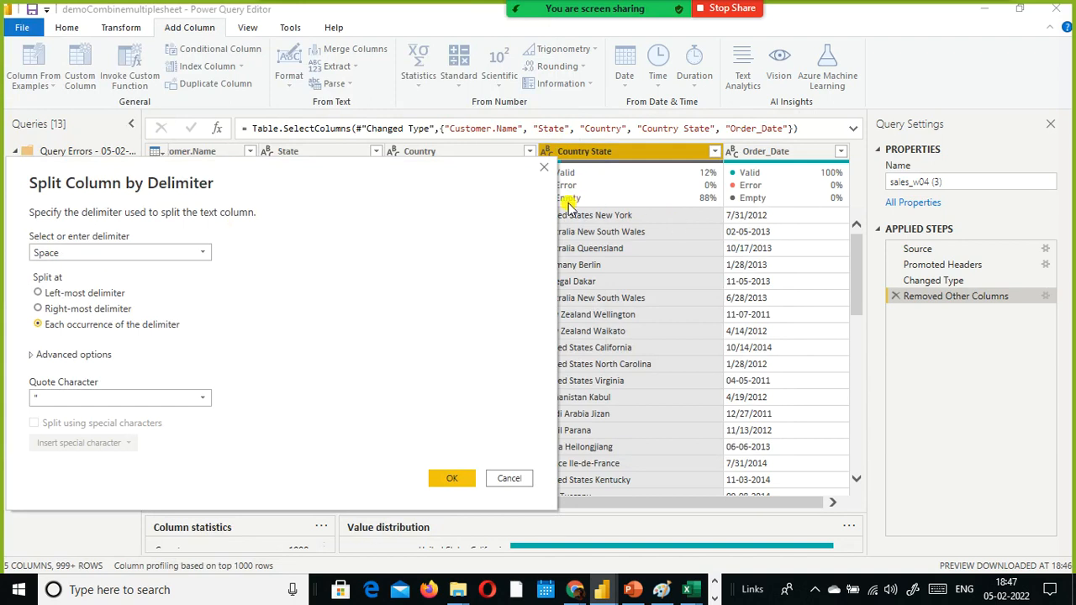
{"action": "left_click_drag", "start_coordinate": [402, 168], "coordinate": [745, 291]}
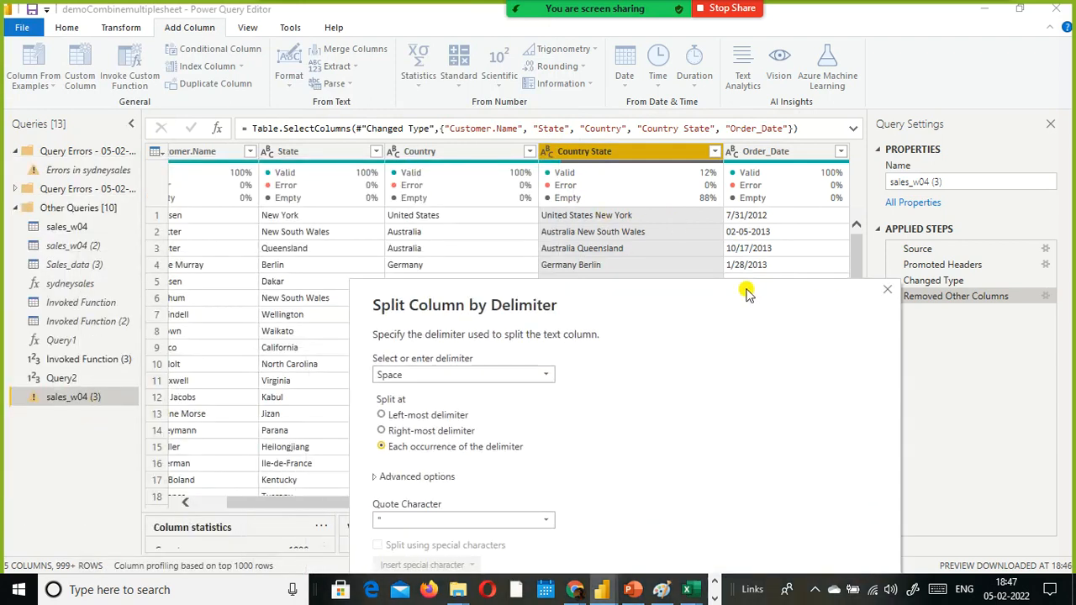
{"action": "left_click", "coordinate": [384, 414]}
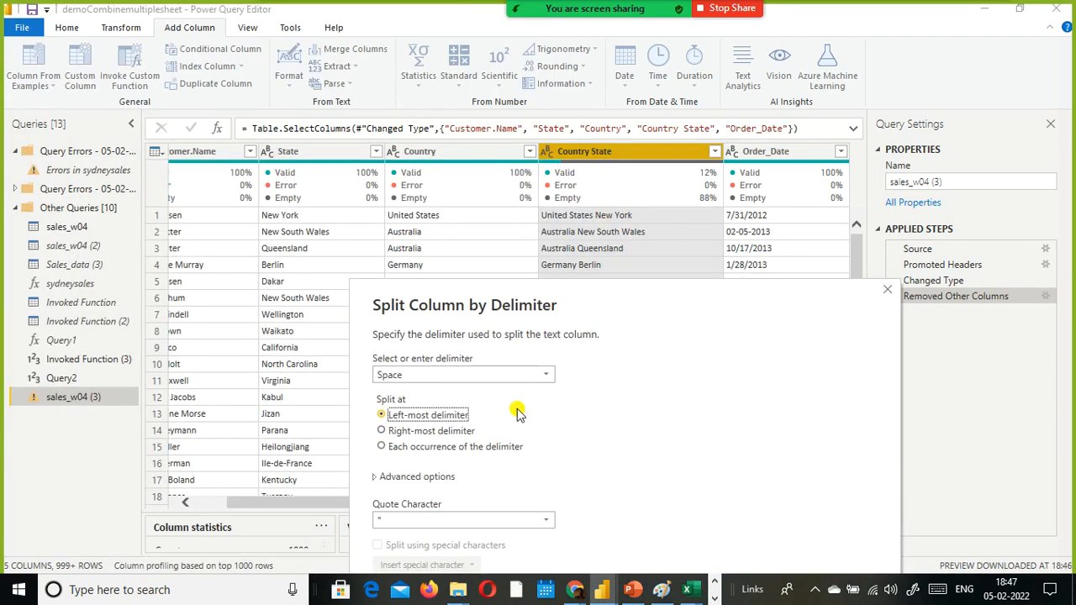
{"action": "left_click", "coordinate": [547, 521]}
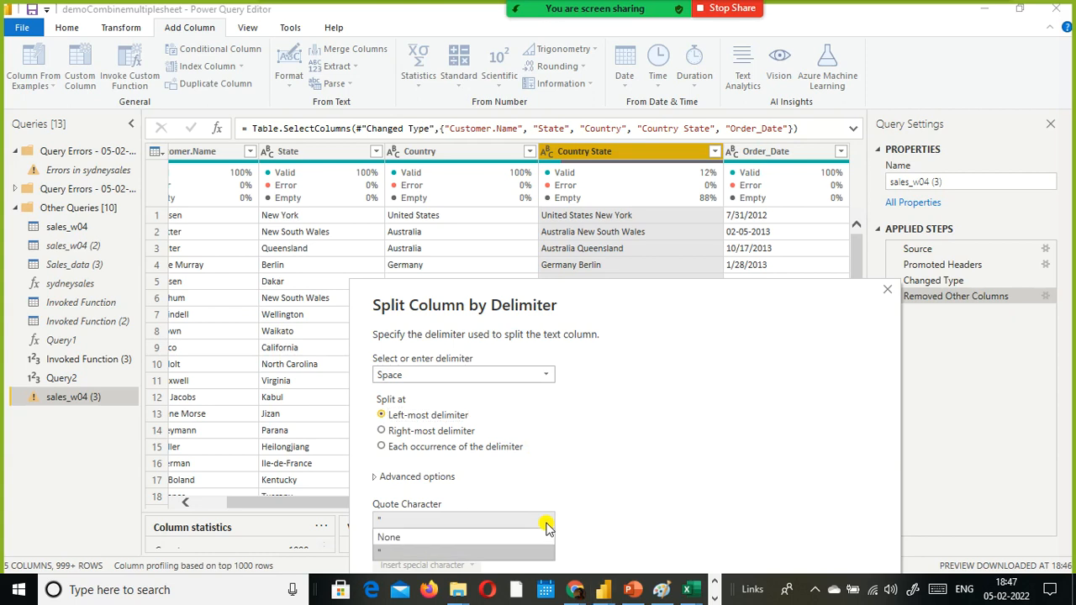
{"action": "left_click", "coordinate": [547, 523]}
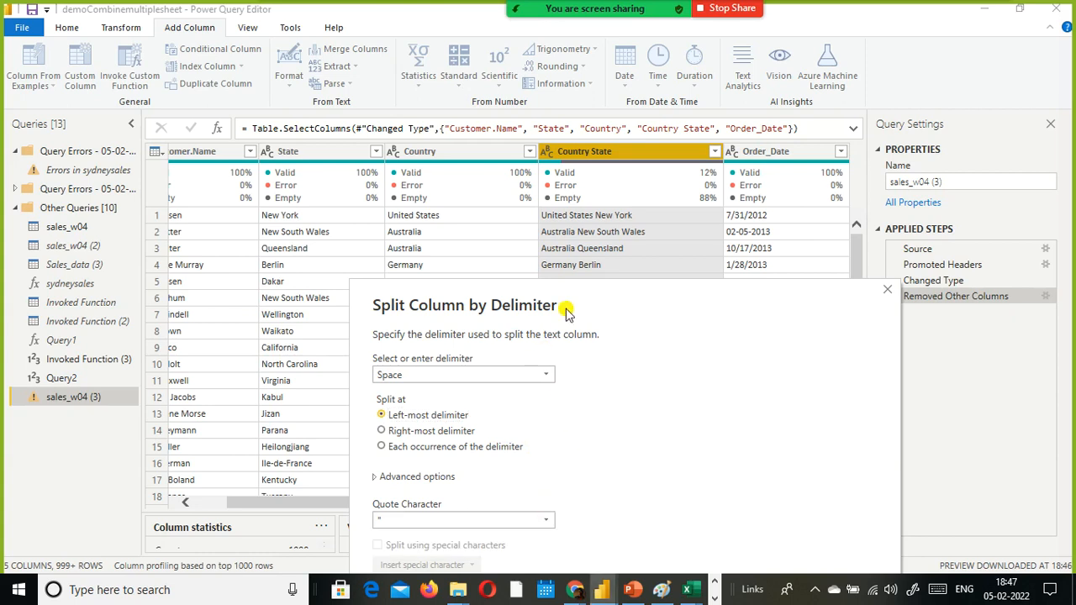
{"action": "left_click_drag", "start_coordinate": [566, 311], "coordinate": [532, 293]}
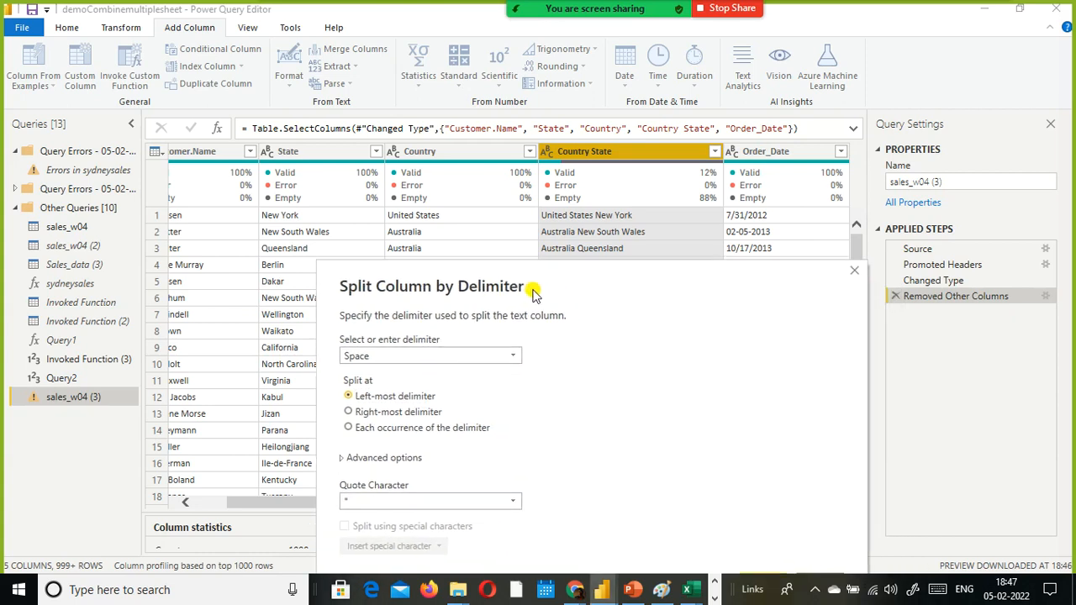
{"action": "left_click", "coordinate": [521, 358]}
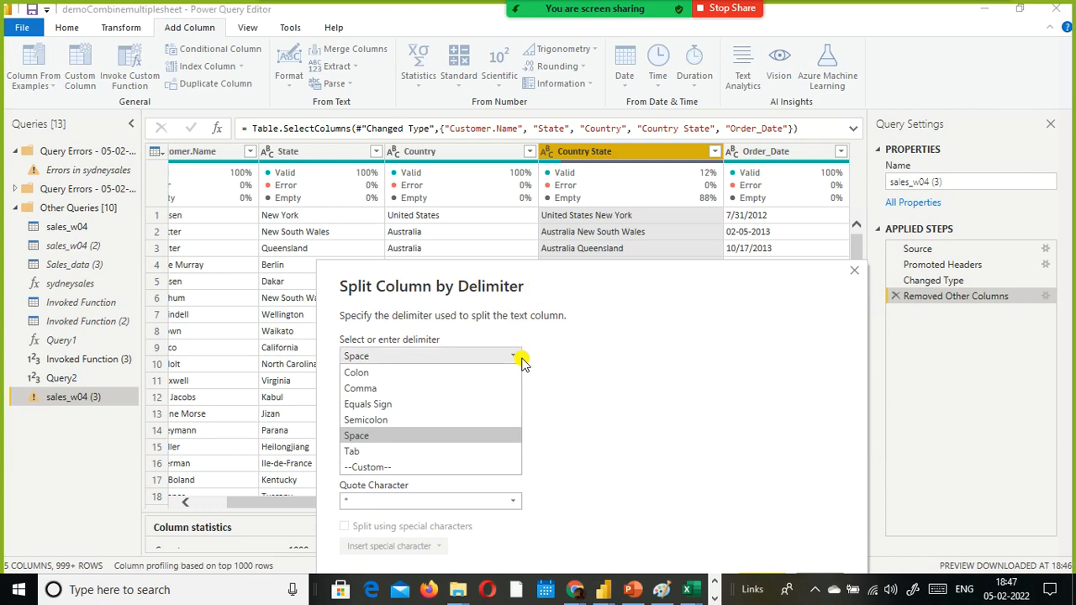
{"action": "left_click", "coordinate": [521, 360]}
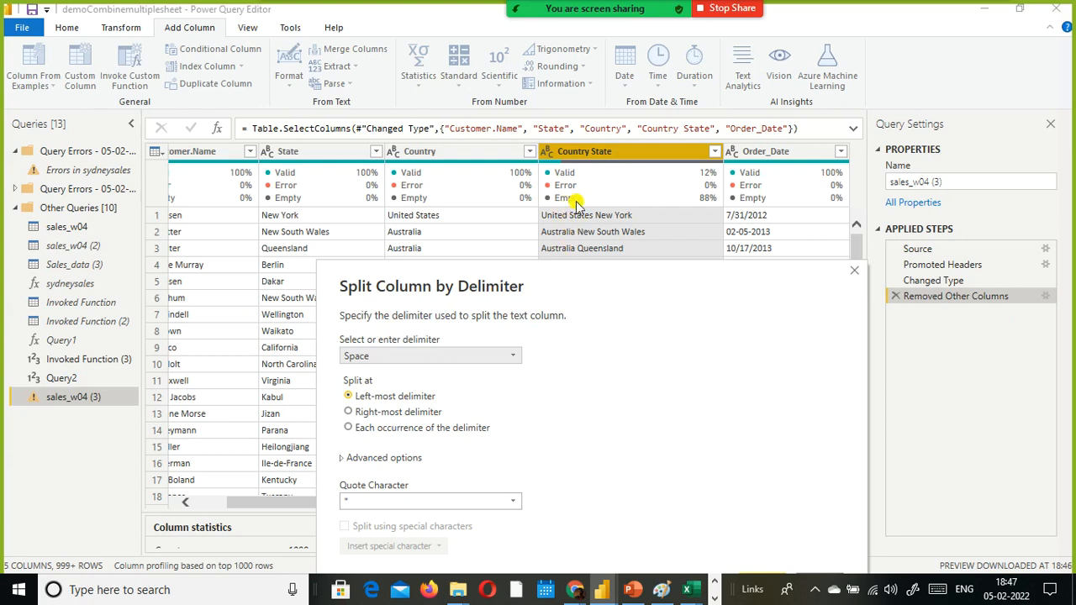
{"action": "left_click_drag", "start_coordinate": [505, 269], "coordinate": [248, 13]}
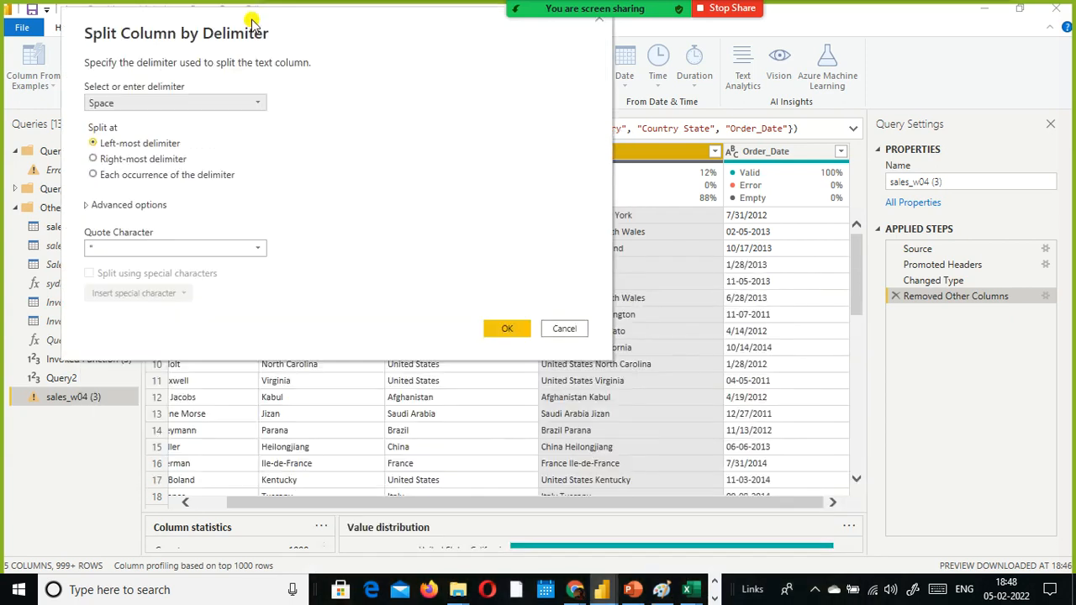
{"action": "left_click", "coordinate": [523, 329]}
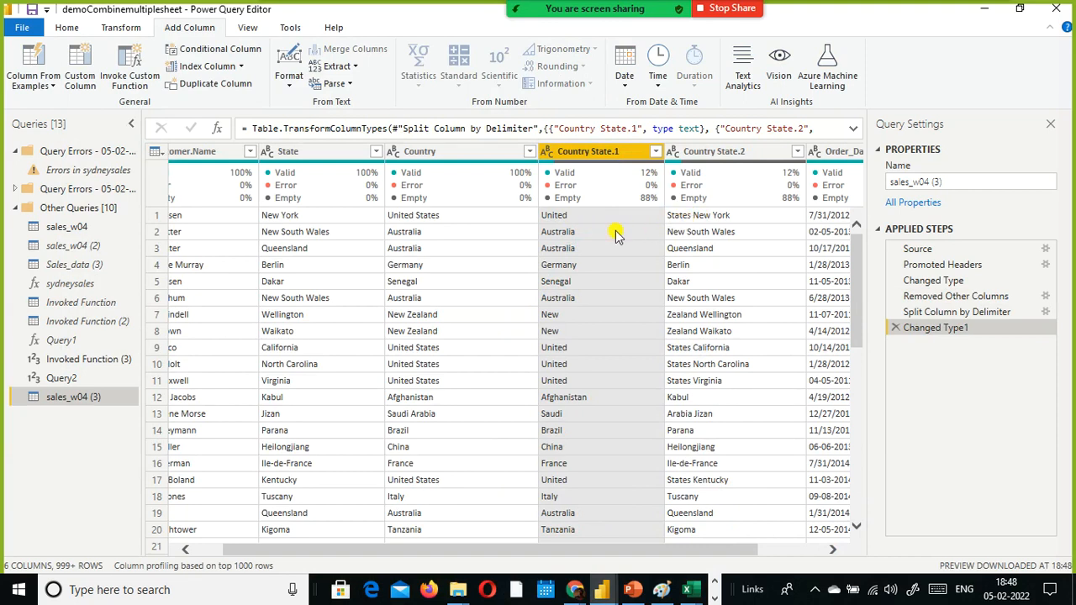
- Delete the Changed Type1 and Split Column by Delimiter steps from the query
{"action": "left_click", "coordinate": [896, 328]}
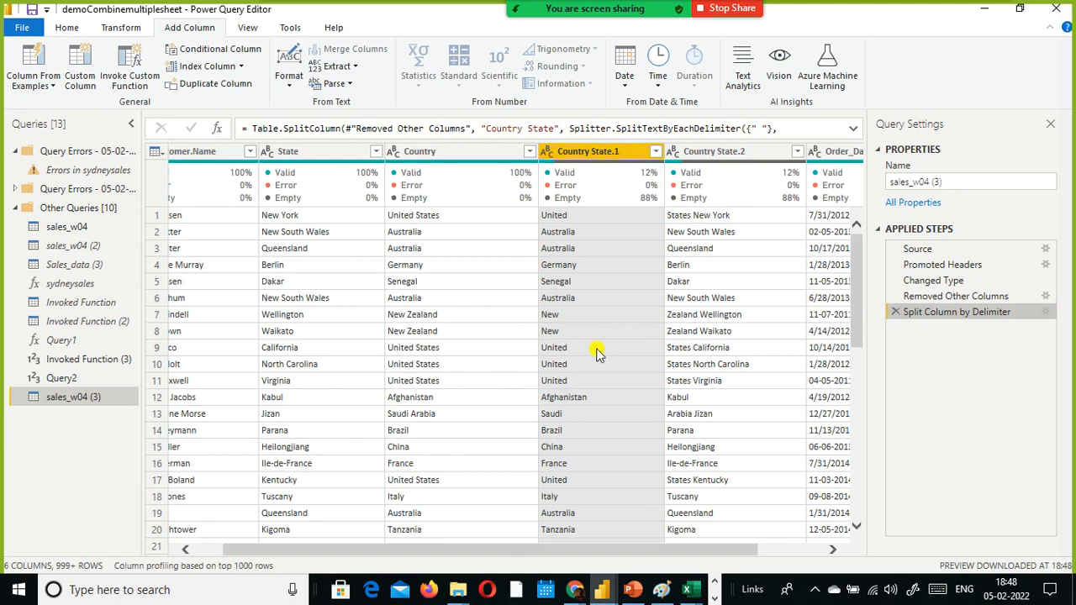
{"action": "left_click", "coordinate": [894, 312]}
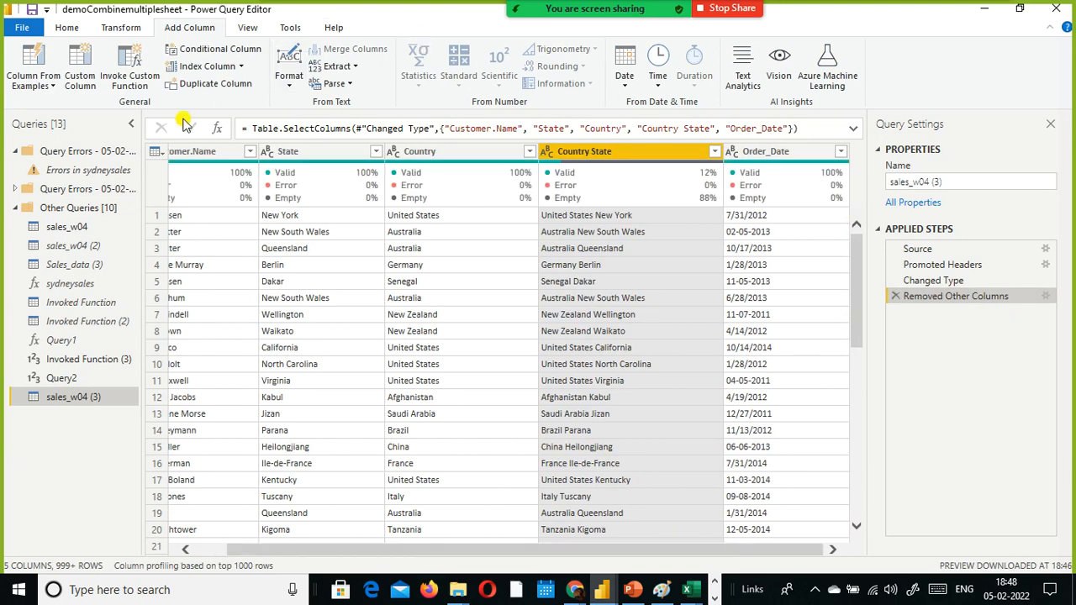
- Start a column from examples based on the selected Country State column, giving United States as the first row's example
{"action": "left_click", "coordinate": [57, 89]}
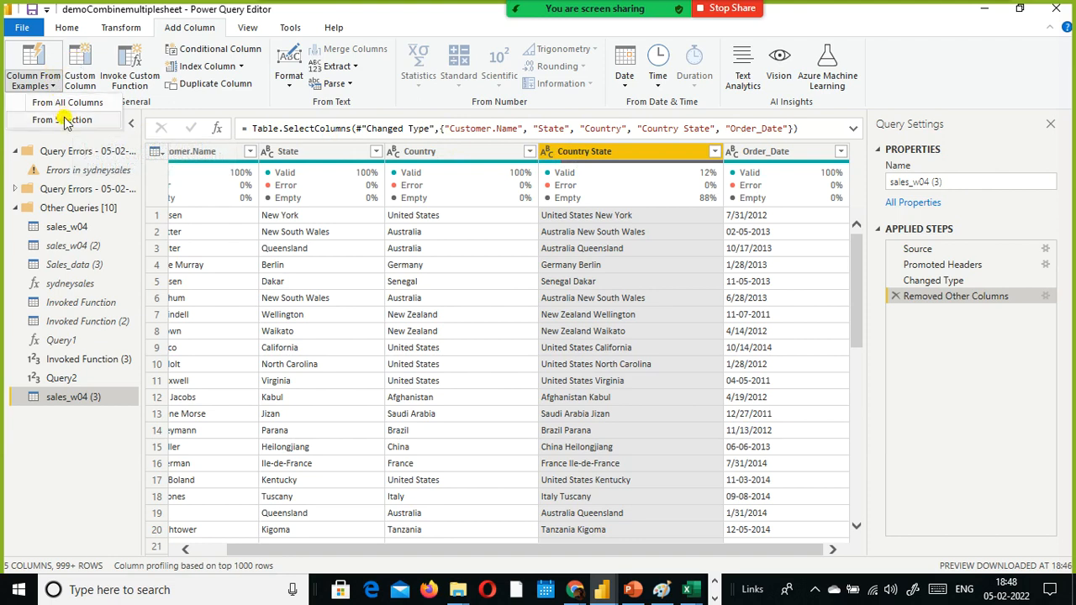
{"action": "left_click", "coordinate": [62, 119]}
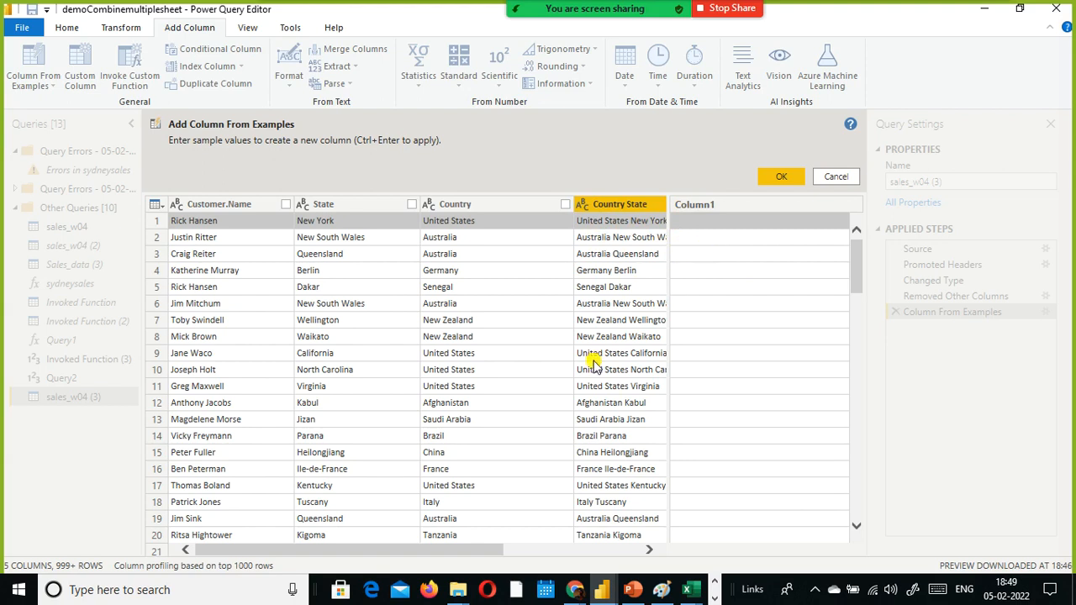
{"action": "left_click_drag", "start_coordinate": [357, 555], "coordinate": [452, 556]}
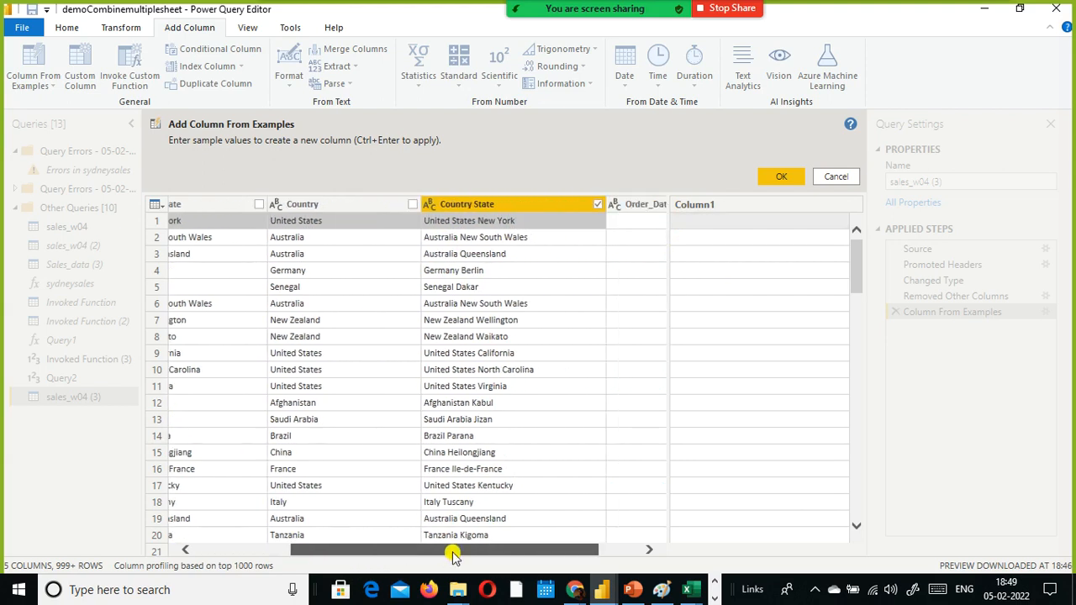
{"action": "right_click", "coordinate": [473, 210]}
{"action": "left_click", "coordinate": [464, 205]}
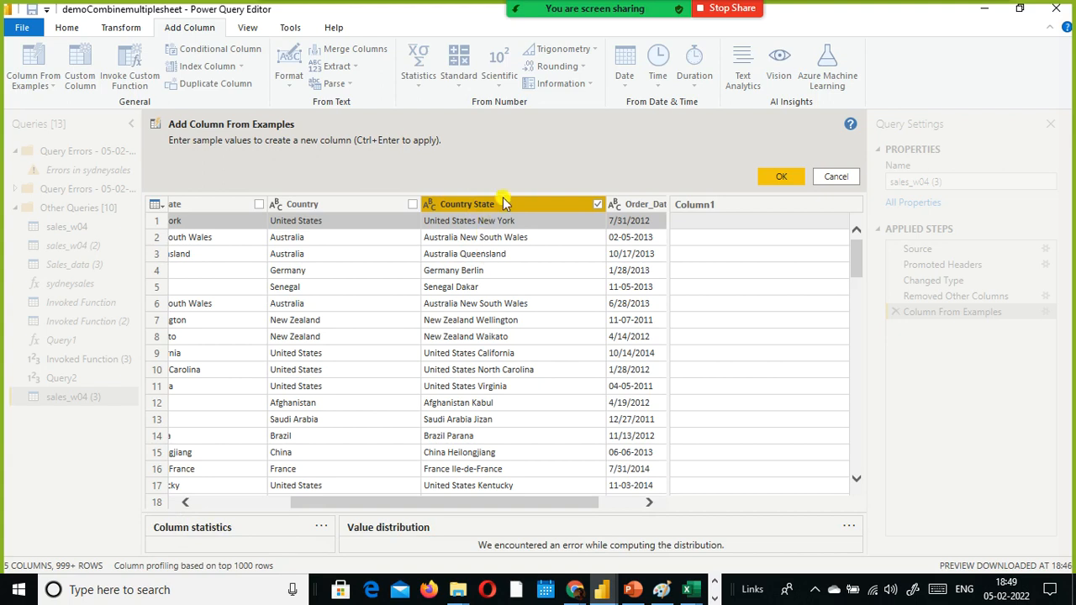
{"action": "right_click", "coordinate": [501, 210]}
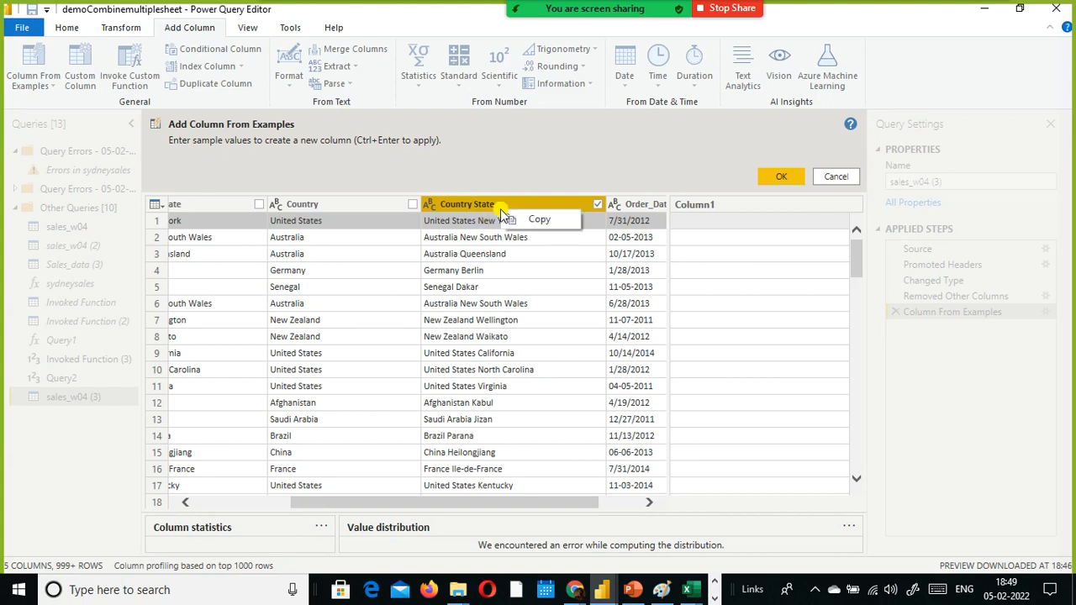
{"action": "left_click_drag", "start_coordinate": [443, 502], "coordinate": [473, 505]}
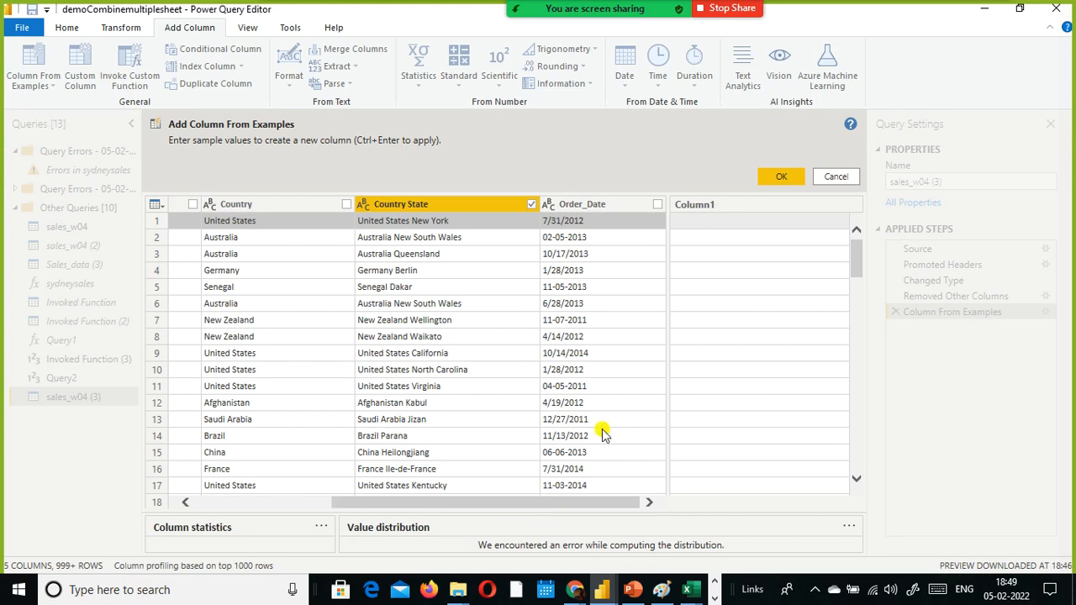
{"action": "left_click", "coordinate": [698, 223]}
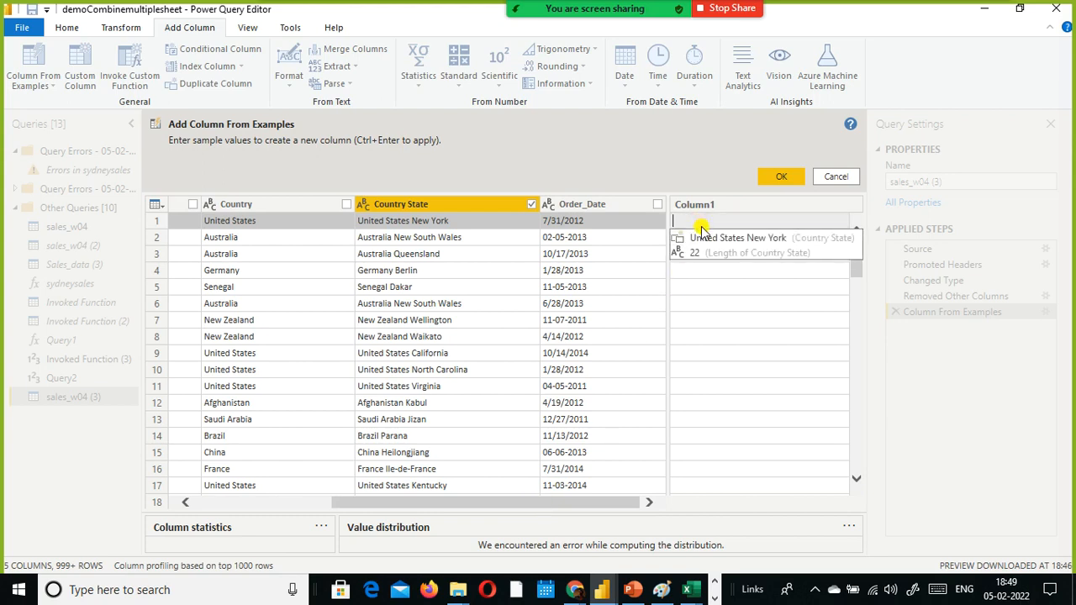
{"action": "type", "text": "United States"}
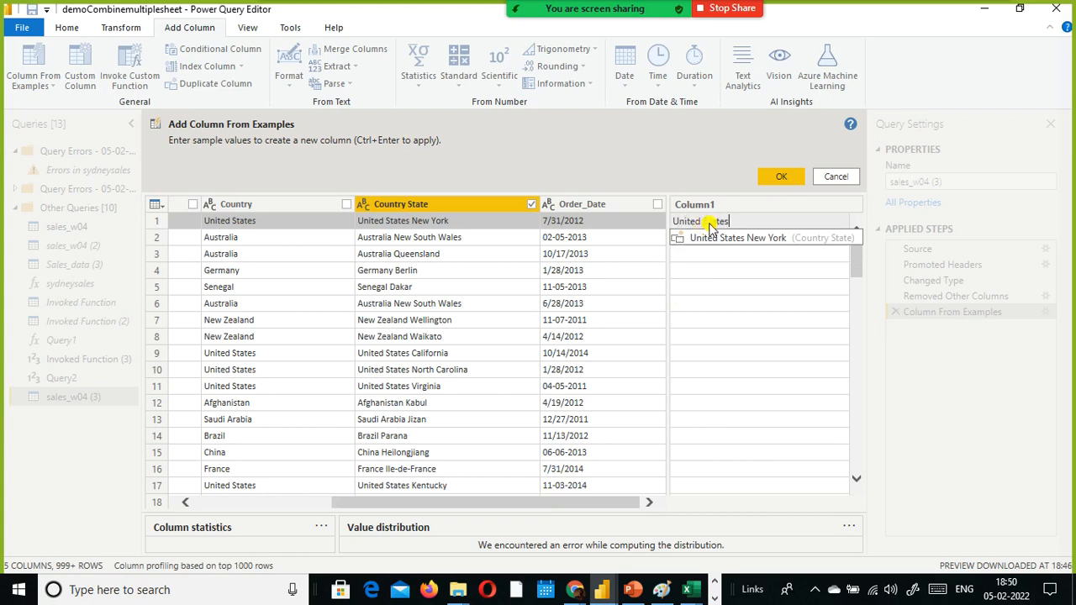
{"action": "left_click", "coordinate": [696, 254]}
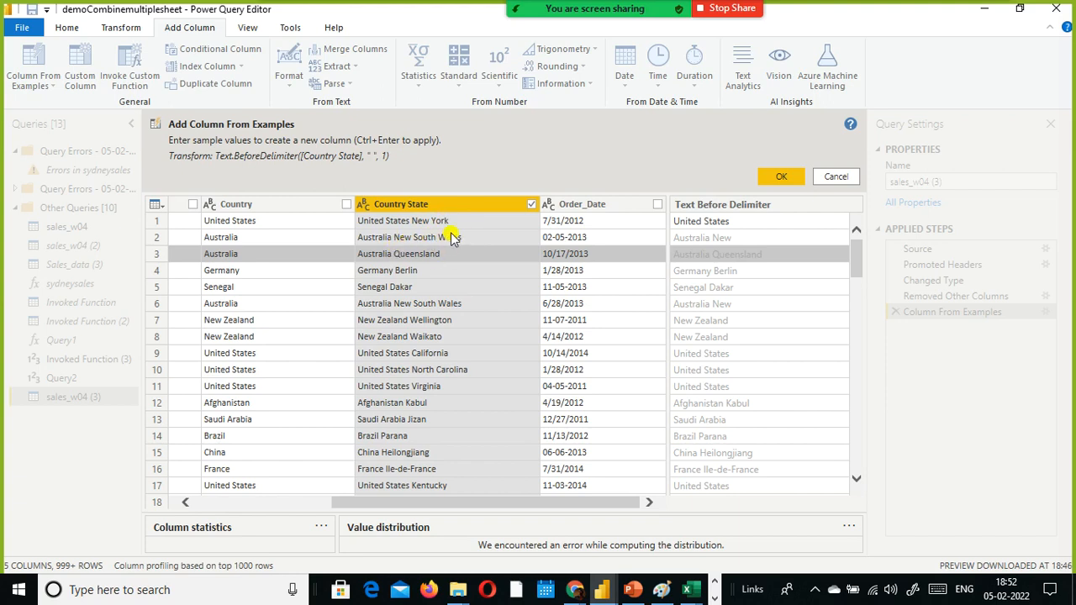
- Set the second row's example value to Australia
{"action": "double_click", "coordinate": [698, 241]}
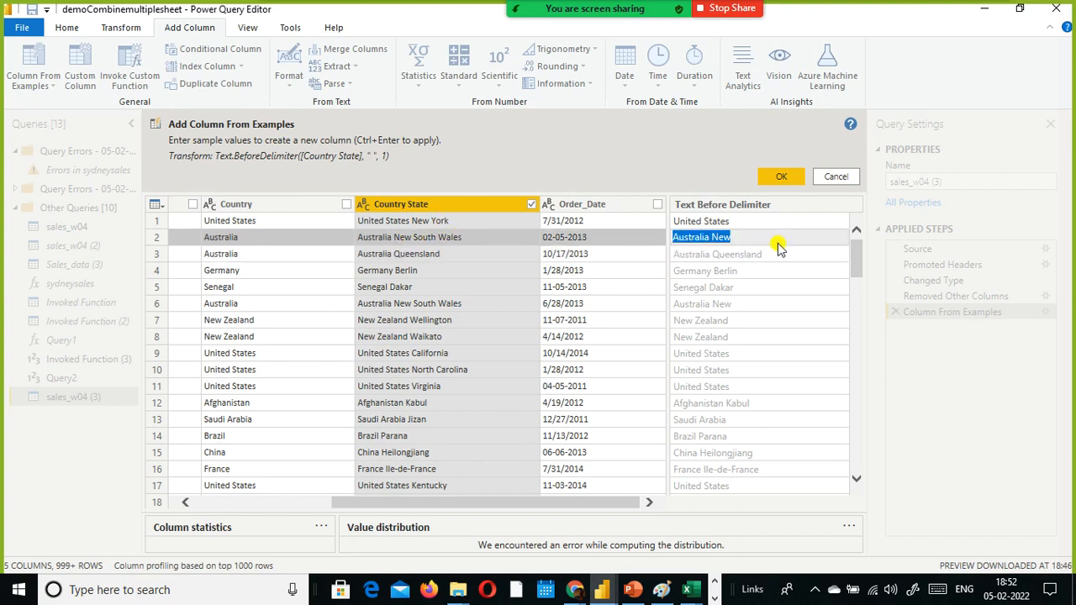
{"action": "type", "text": "Australiw"}
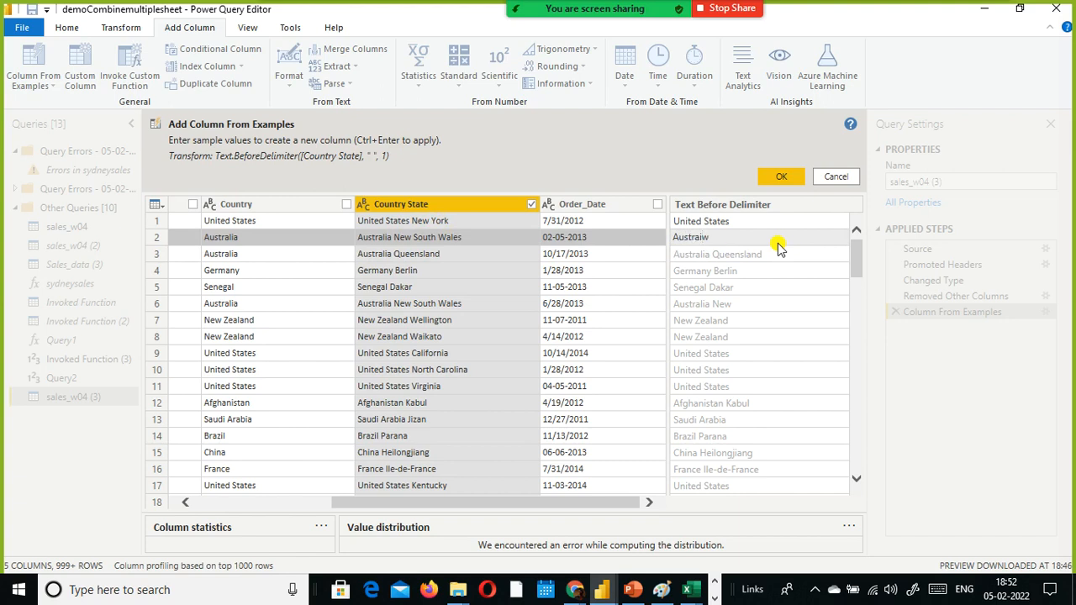
{"action": "type", "text": "lia"}
{"action": "key", "text": "Return"}
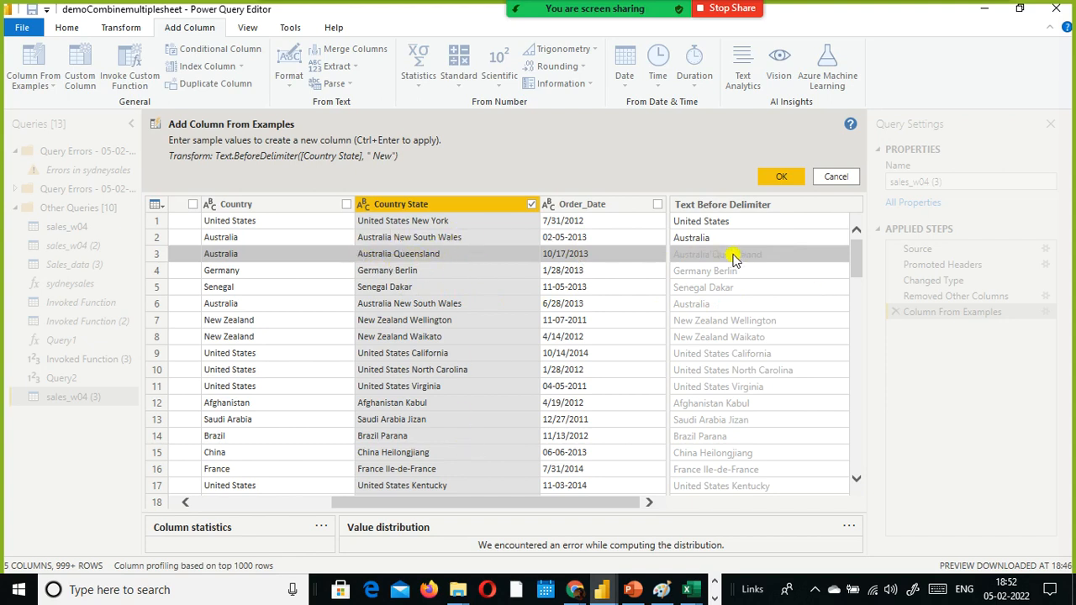
- Correct the third row's example value to Australia
{"action": "double_click", "coordinate": [773, 256]}
{"action": "type", "text": "Ausr"}
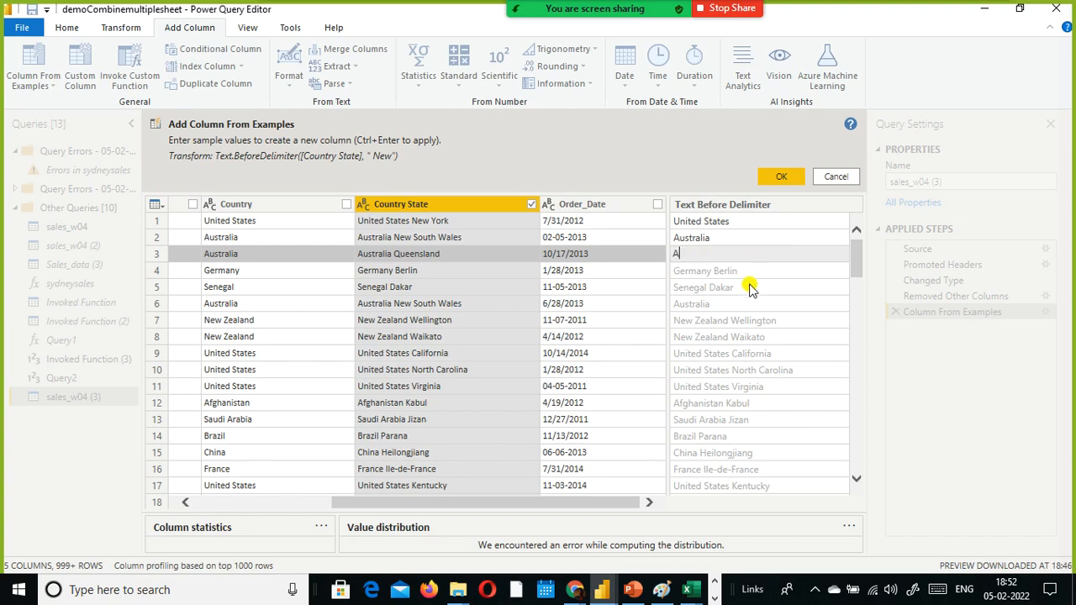
{"action": "key", "text": "BackSpace"}
{"action": "type", "text": "tralai"}
{"action": "key", "text": "BackSpace"}
{"action": "key", "text": "BackSpace"}
{"action": "type", "text": "ia"}
{"action": "key", "text": "Return"}
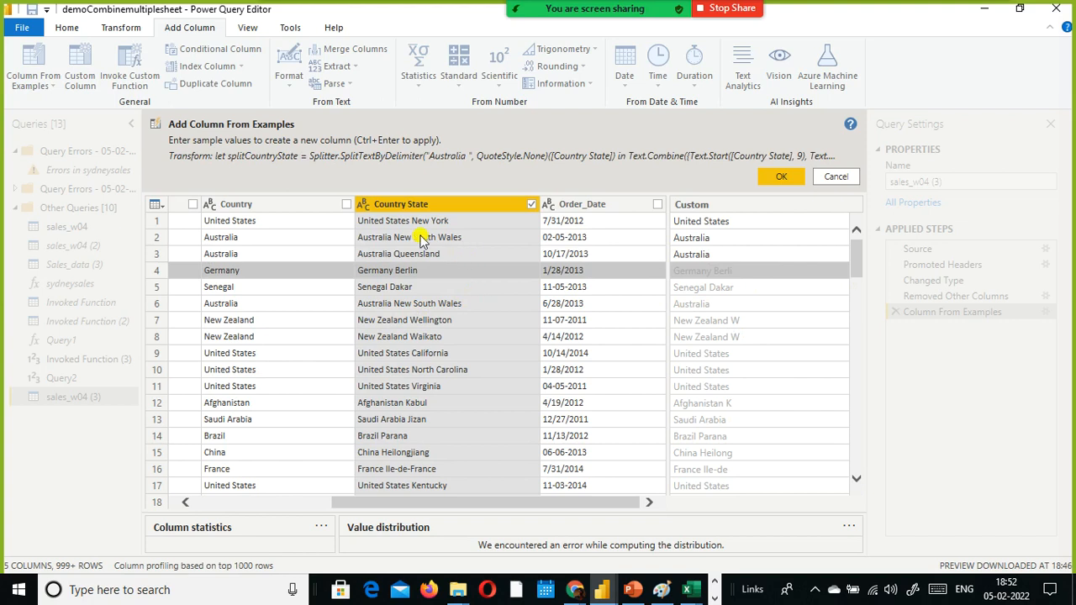
- Compare the suggested values of the new column with the Country State entries further down the table, keeping Country State as the source
{"action": "scroll", "coordinate": [740, 383], "scroll_direction": "down", "scroll_amount": 3}
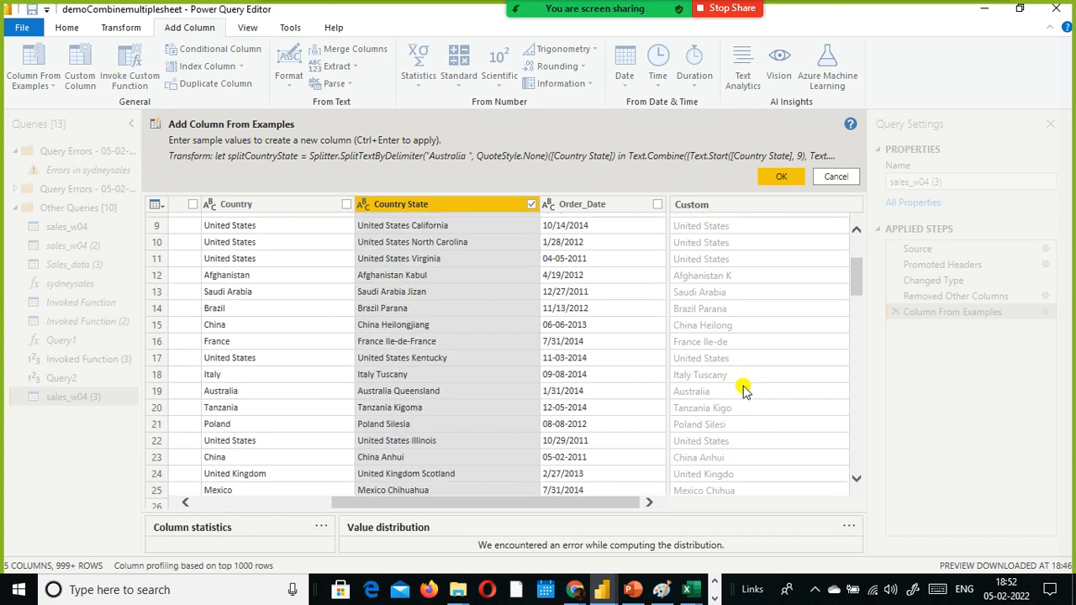
{"action": "scroll", "coordinate": [744, 388], "scroll_direction": "down", "scroll_amount": 12}
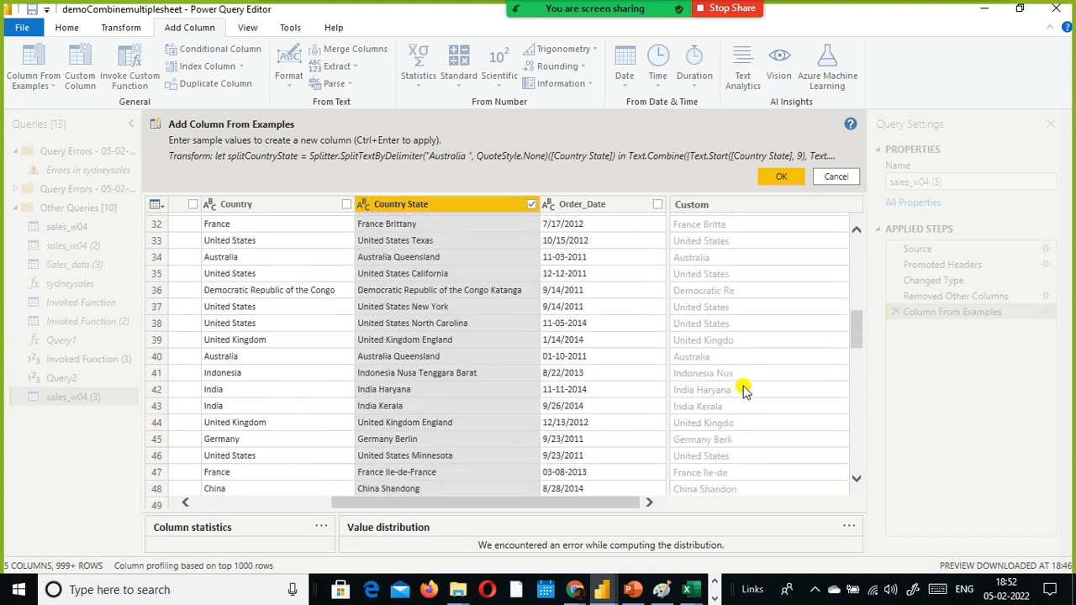
{"action": "scroll", "coordinate": [743, 388], "scroll_direction": "down", "scroll_amount": 6}
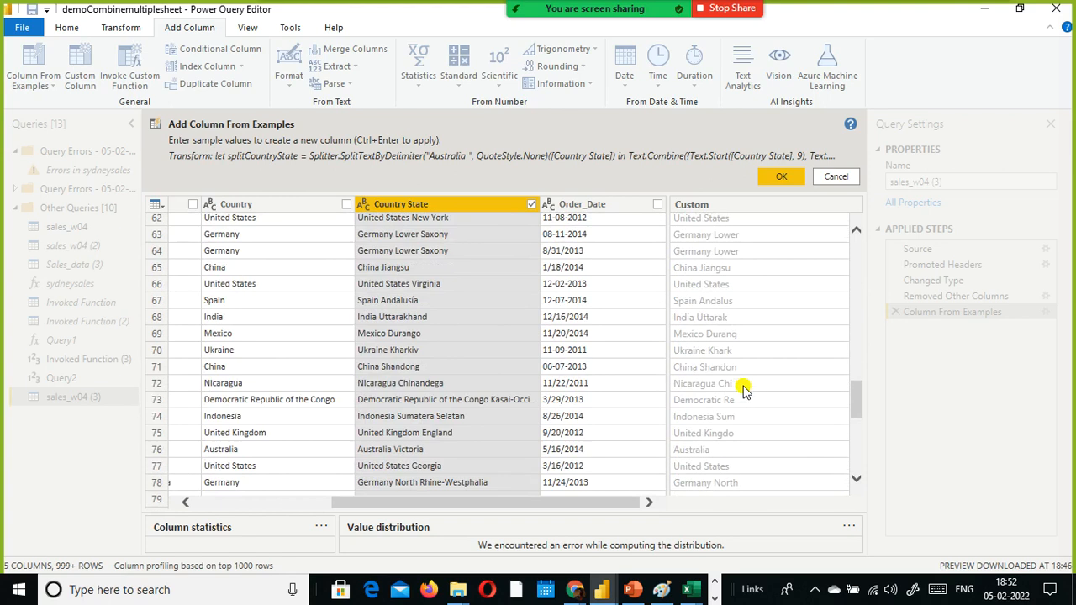
{"action": "left_click_drag", "start_coordinate": [855, 408], "coordinate": [859, 239]}
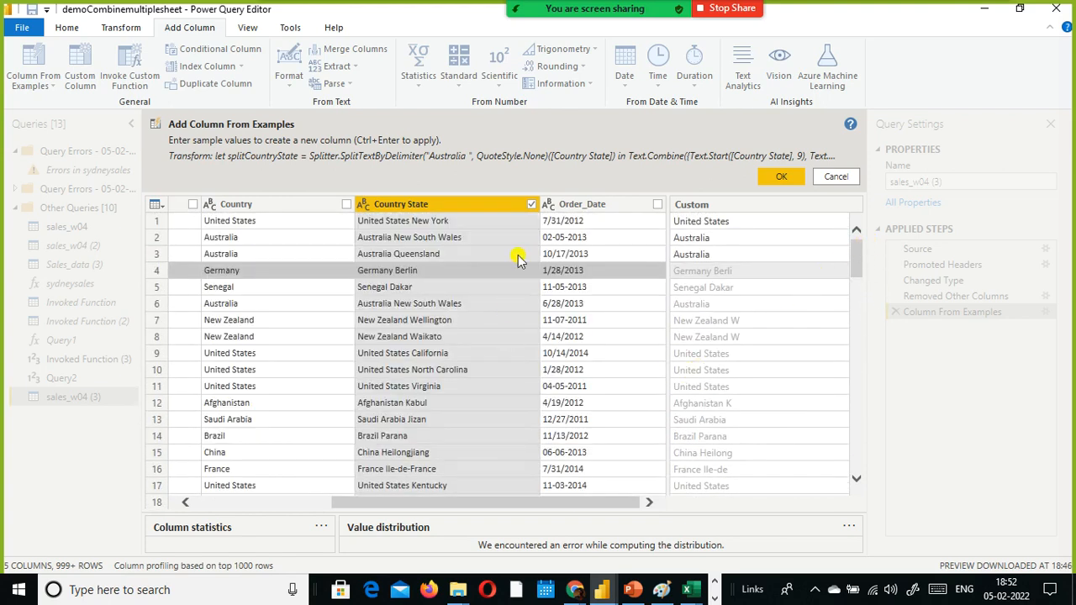
{"action": "left_click", "coordinate": [533, 205]}
{"action": "left_click", "coordinate": [532, 205]}
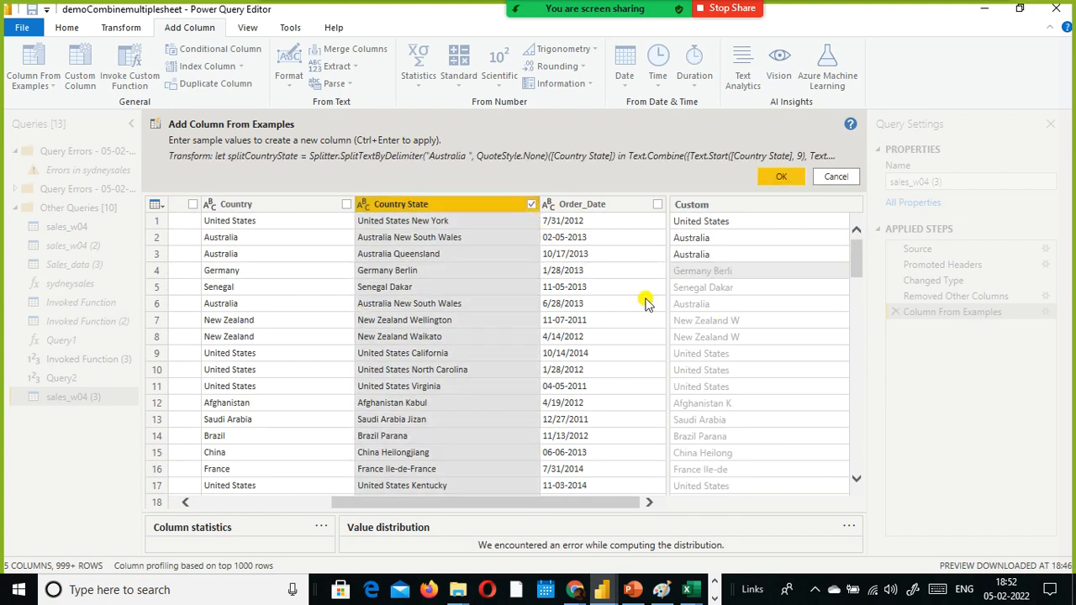
- Correct the fourth row's example value to Germany in the new column
{"action": "left_click", "coordinate": [709, 277]}
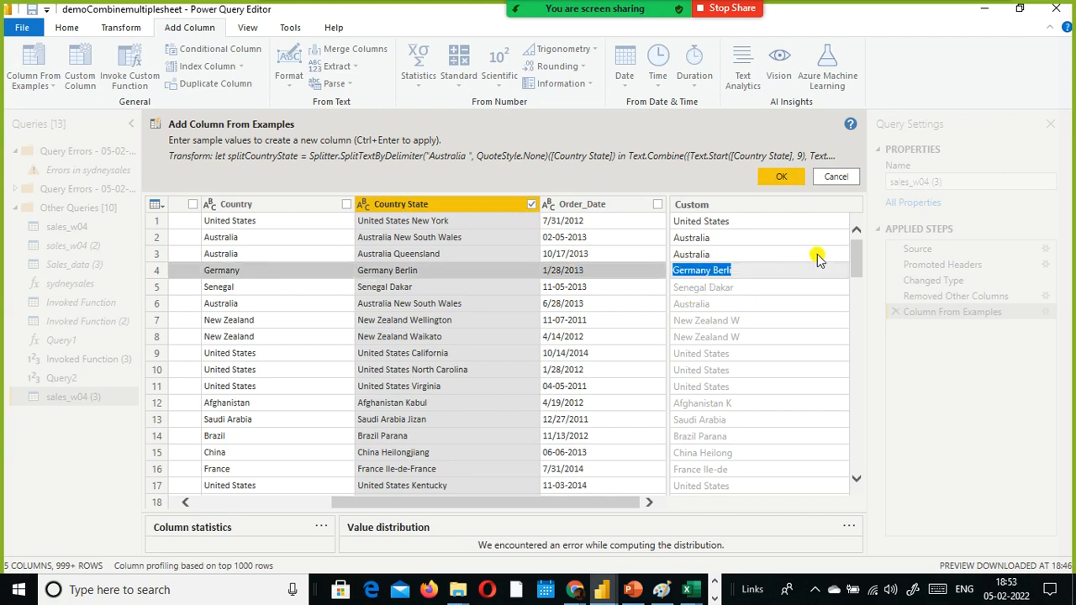
{"action": "type", "text": "Germany"}
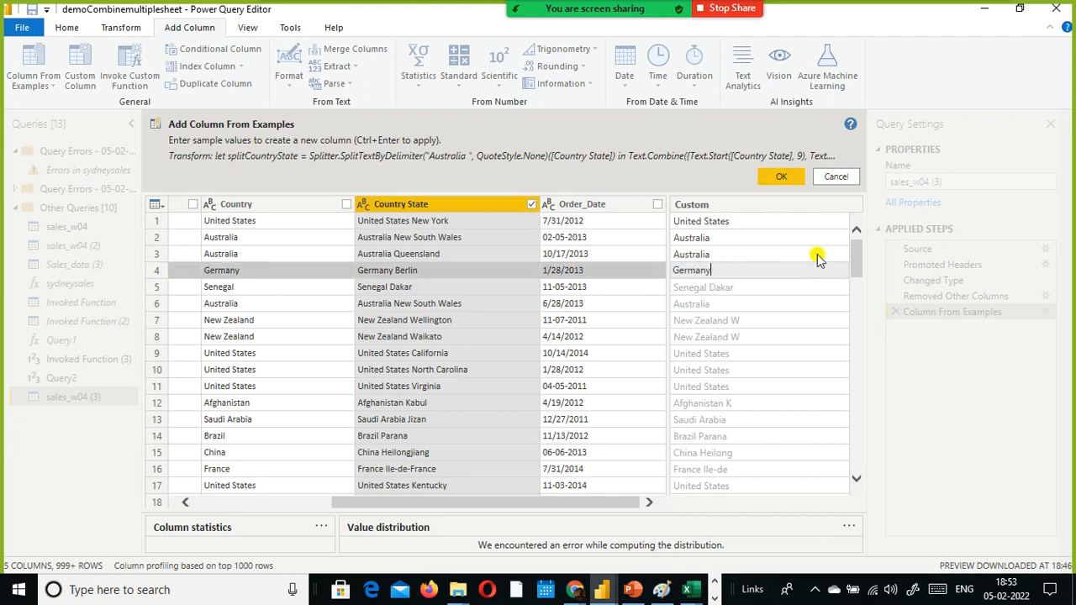
{"action": "key", "text": "Return"}
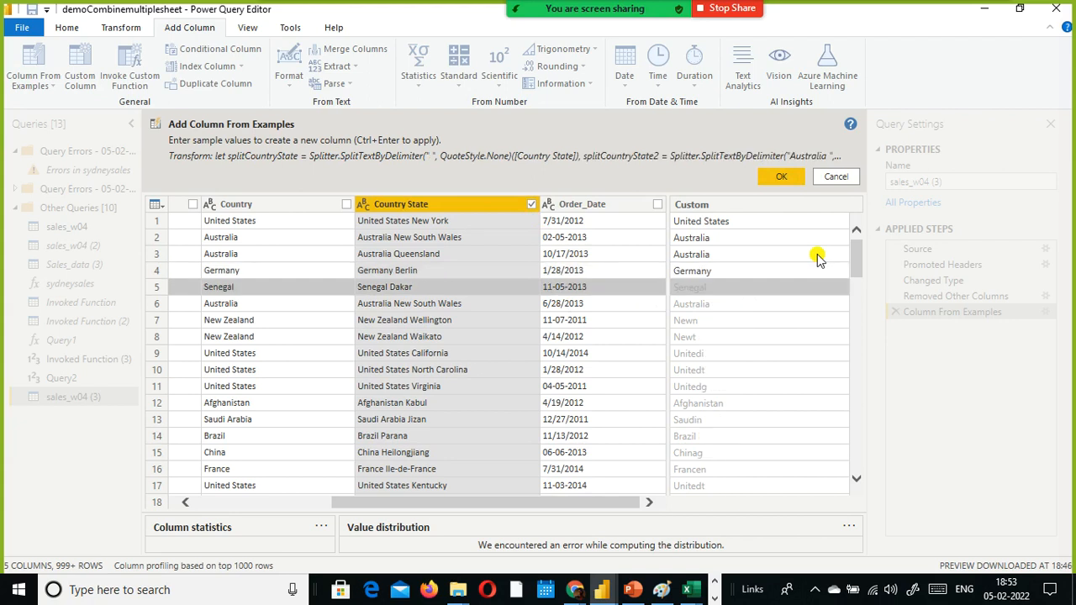
- Set the example value for the ninth row, United States California, to United States
{"action": "scroll", "coordinate": [778, 315], "scroll_direction": "down", "scroll_amount": 3}
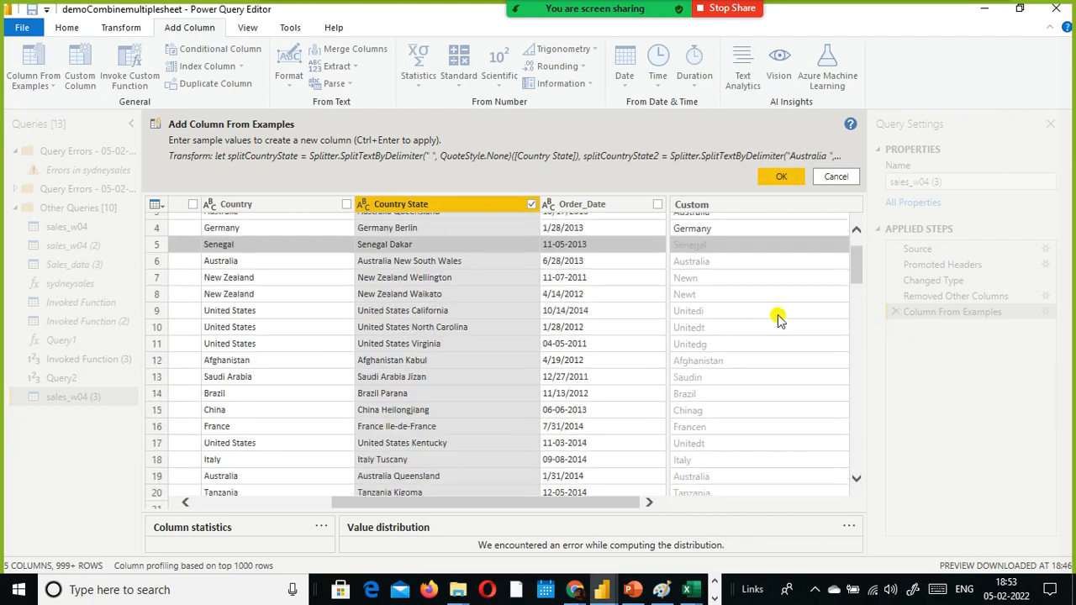
{"action": "scroll", "coordinate": [778, 320], "scroll_direction": "up", "scroll_amount": 3}
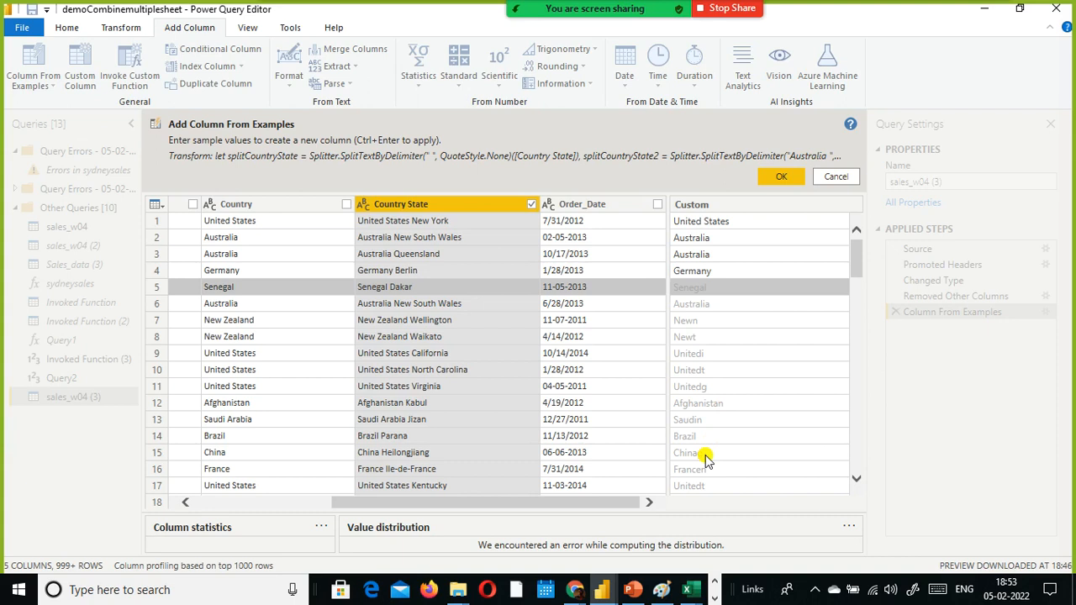
{"action": "left_click", "coordinate": [715, 353]}
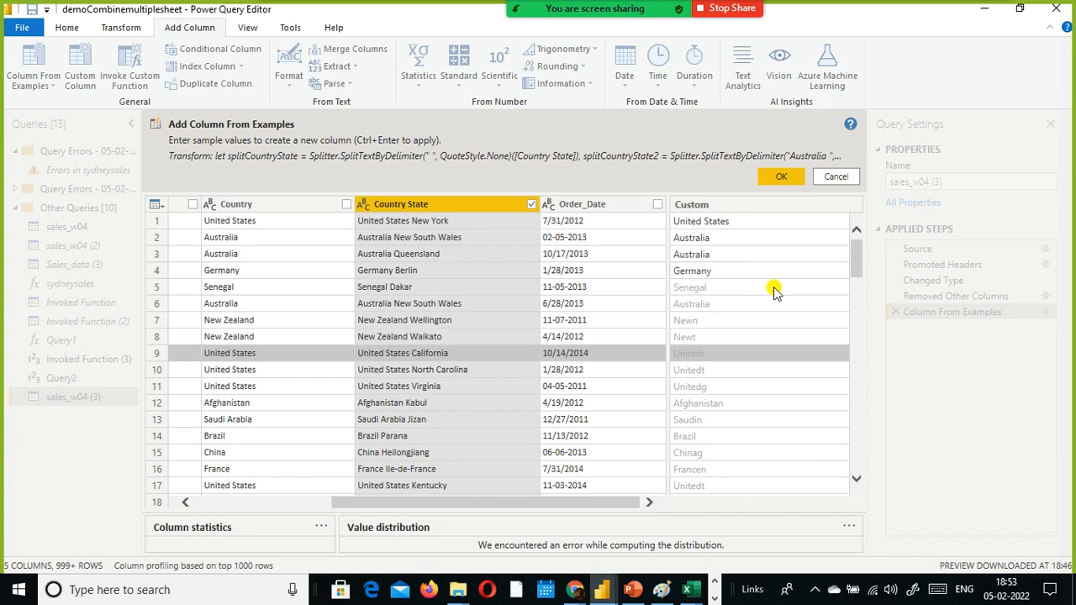
{"action": "type", "text": "Unitd"}
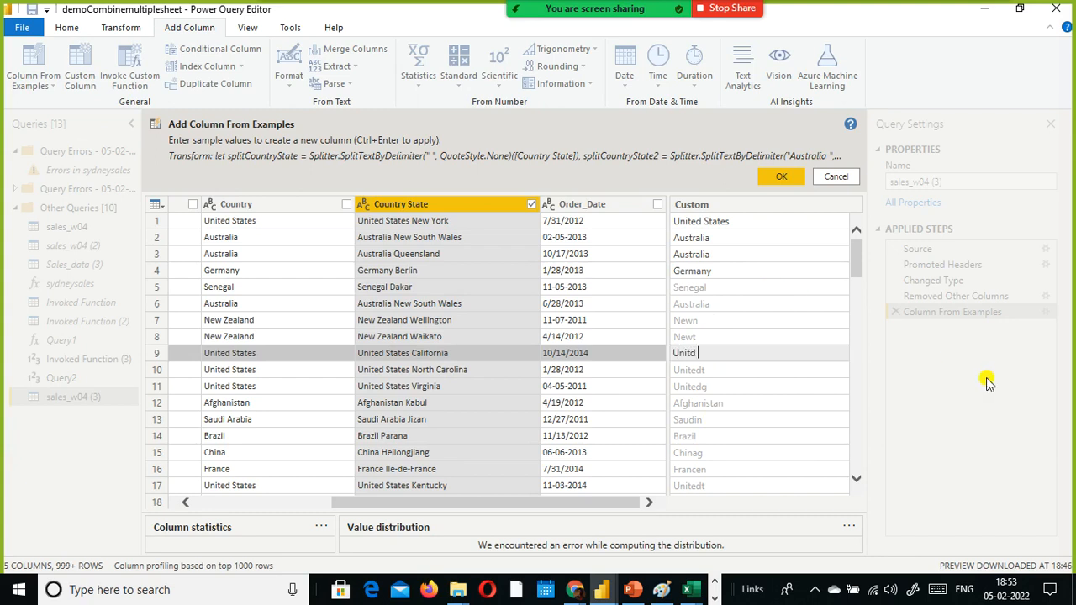
{"action": "key", "text": "BackSpace"}
{"action": "type", "text": "ed States"}
{"action": "key", "text": "Return"}
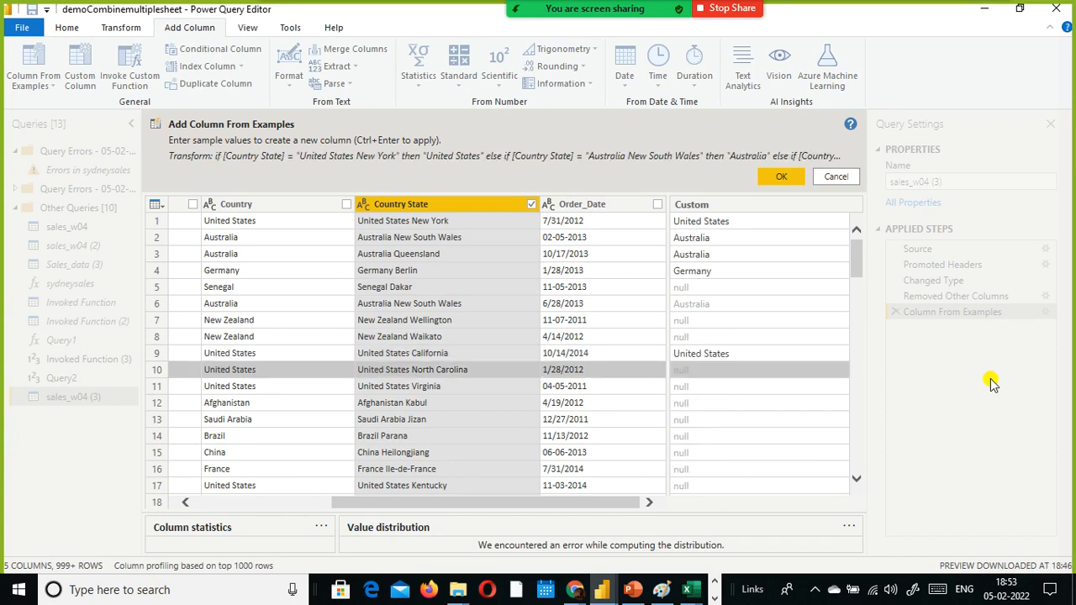
- Set the example values of the seventh and eighth rows, Wellington and Waikato, to New Zealand
{"action": "left_click", "coordinate": [701, 321]}
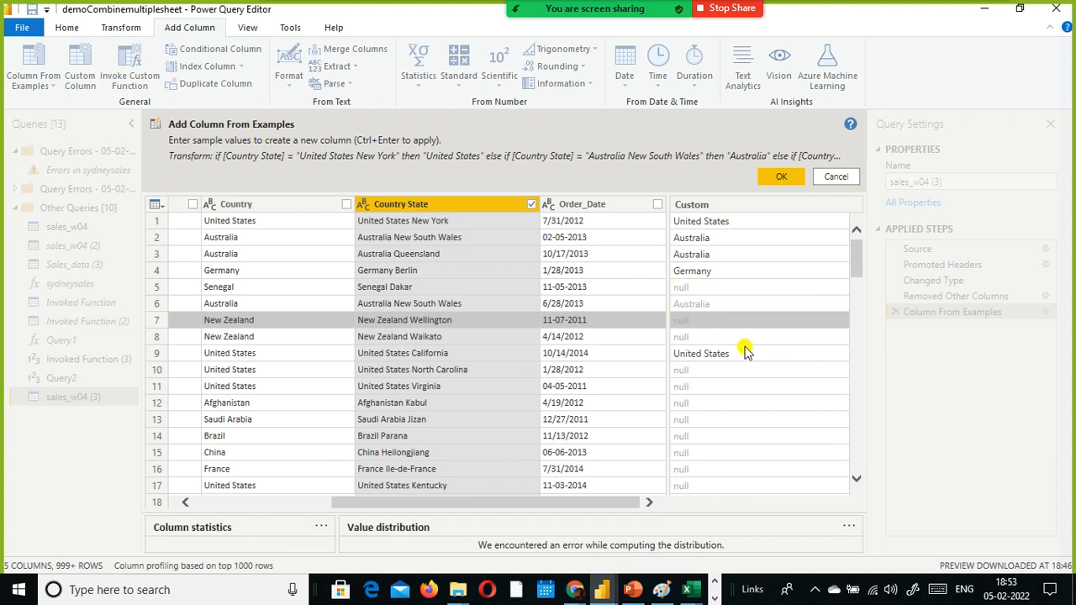
{"action": "left_click", "coordinate": [703, 306]}
{"action": "left_click", "coordinate": [710, 323]}
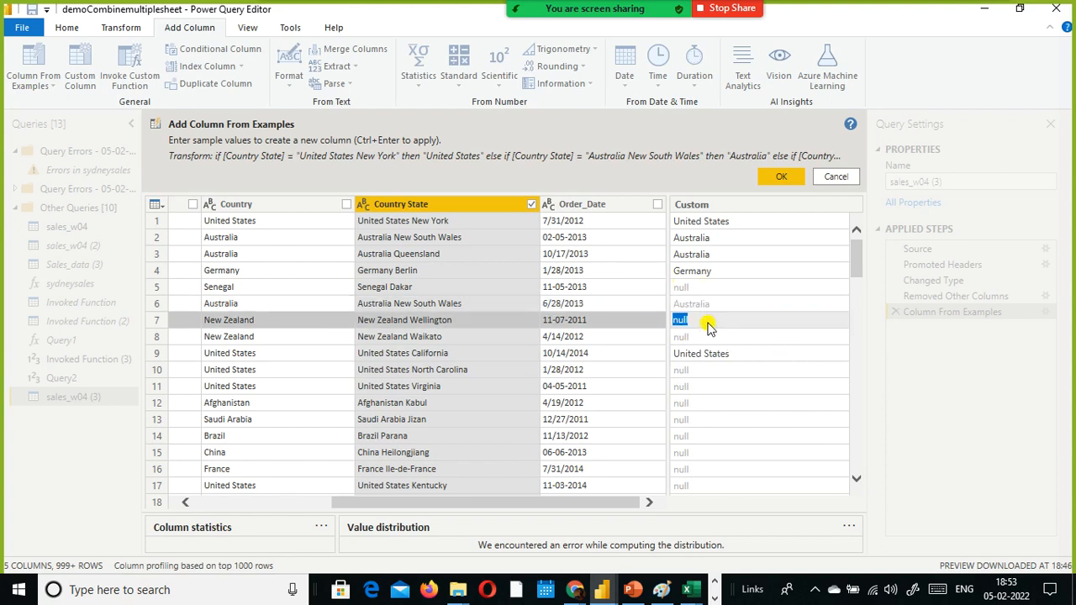
{"action": "type", "text": "New ze"}
{"action": "key", "text": "BackSpace"}
{"action": "key", "text": "BackSpace"}
{"action": "type", "text": "Zealand"}
{"action": "key", "text": "Return"}
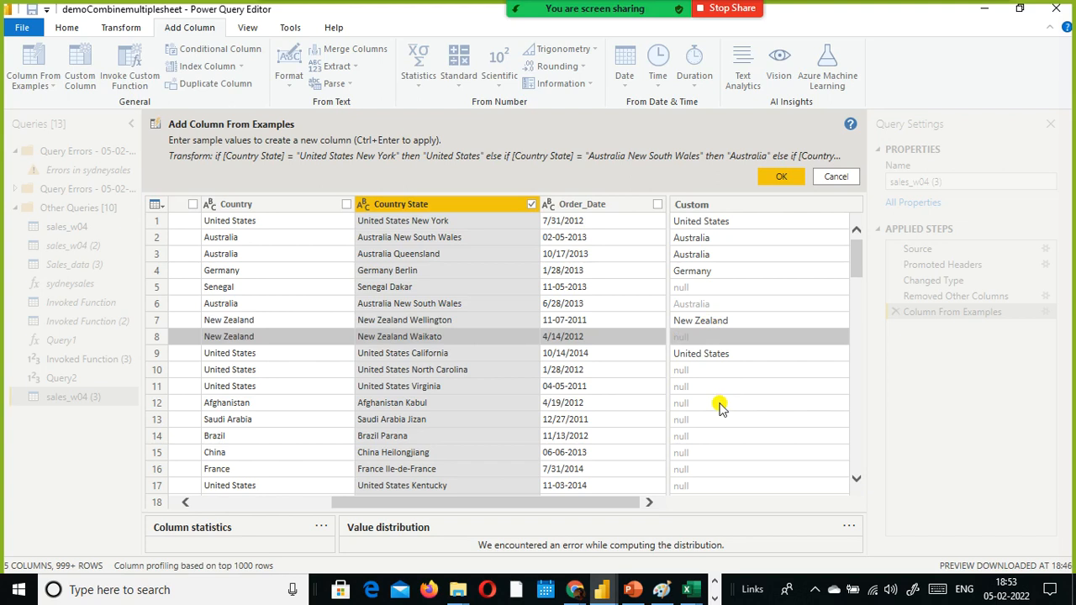
{"action": "left_click", "coordinate": [712, 341]}
{"action": "type", "text": "New Zealand"}
{"action": "key", "text": "Return"}
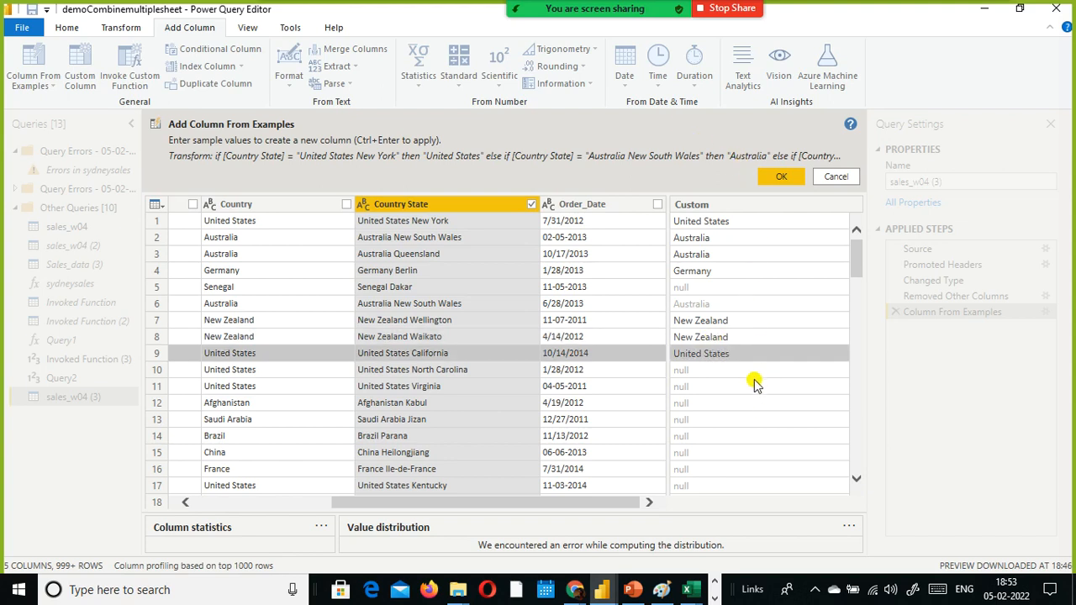
- Set the example value for the tenth row, United States North Carolina, to United States
{"action": "left_click", "coordinate": [713, 371]}
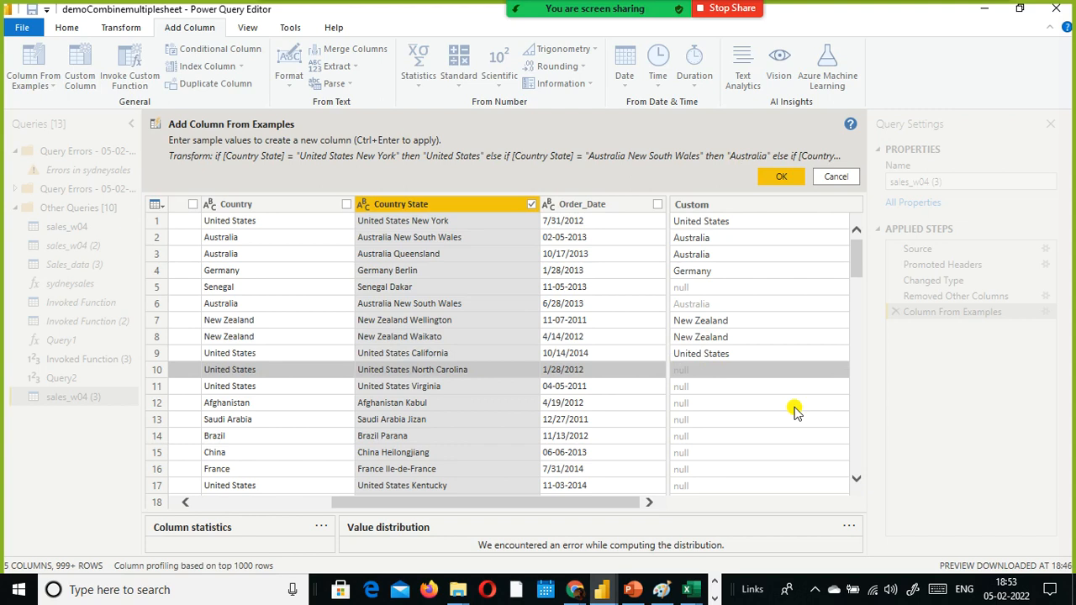
{"action": "type", "text": "Un"}
{"action": "type", "text": "te=St"}
{"action": "key", "text": "BackSpace"}
{"action": "key", "text": "BackSpace"}
{"action": "key", "text": "BackSpace"}
{"action": "key", "text": "BackSpace"}
{"action": "key", "text": "BackSpace"}
{"action": "type", "text": "ited States"}
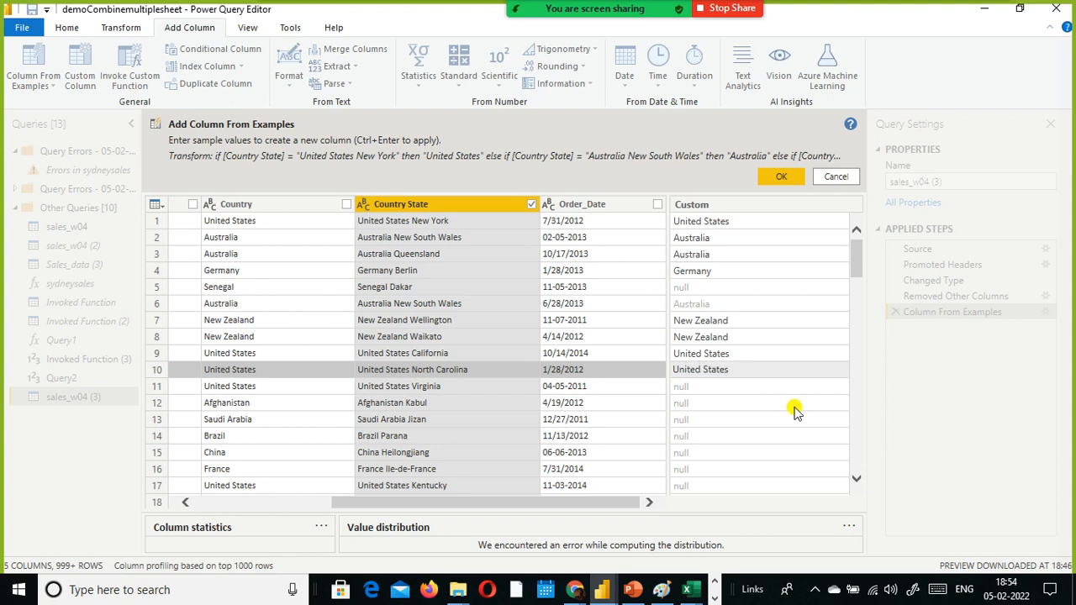
{"action": "key", "text": "Return"}
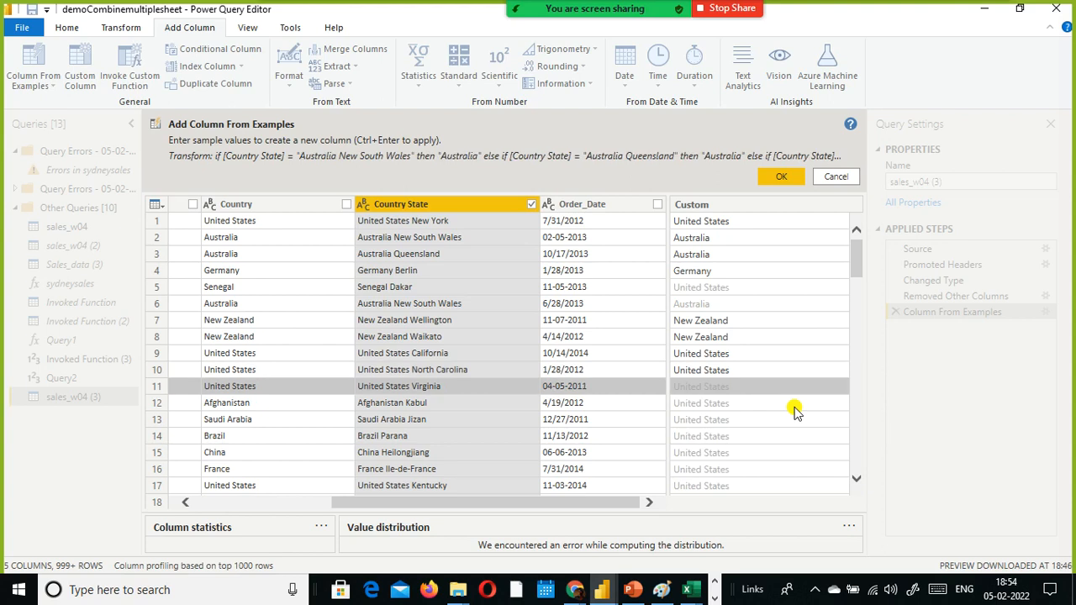
- Check the suggested values further down against the Country column and add the column from examples to the table
{"action": "scroll", "coordinate": [690, 382], "scroll_direction": "down", "scroll_amount": 2}
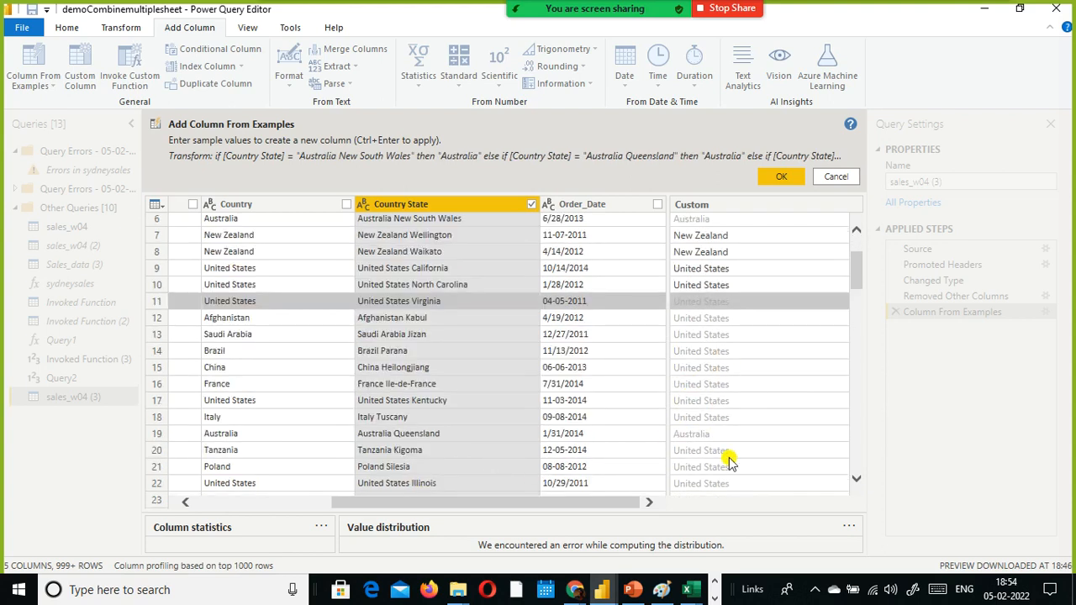
{"action": "scroll", "coordinate": [730, 461], "scroll_direction": "down", "scroll_amount": 6}
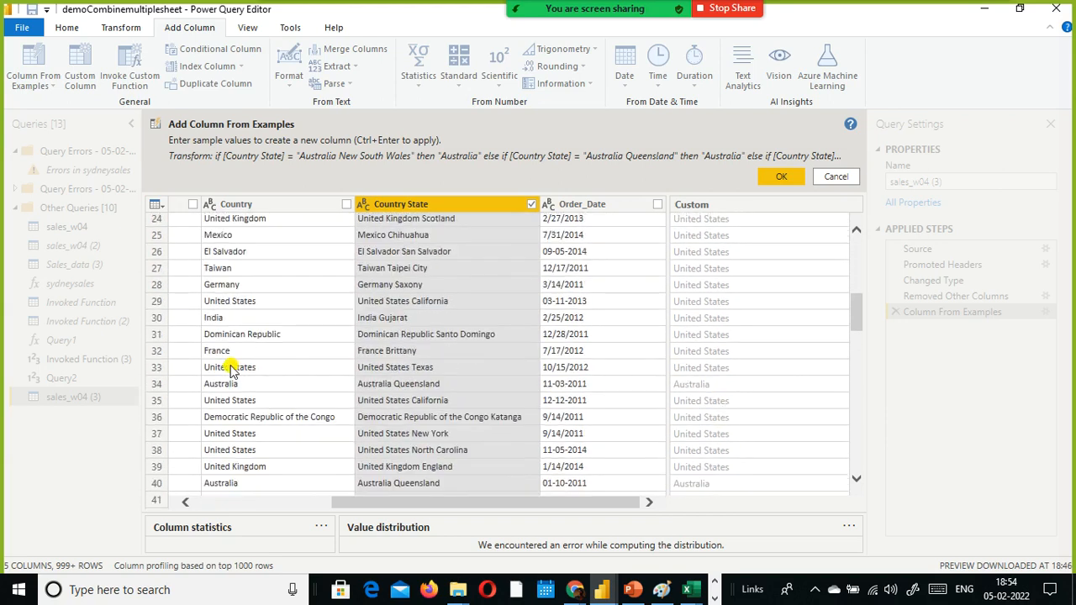
{"action": "scroll", "coordinate": [733, 427], "scroll_direction": "up", "scroll_amount": 1}
{"action": "scroll", "coordinate": [733, 427], "scroll_direction": "up", "scroll_amount": 7}
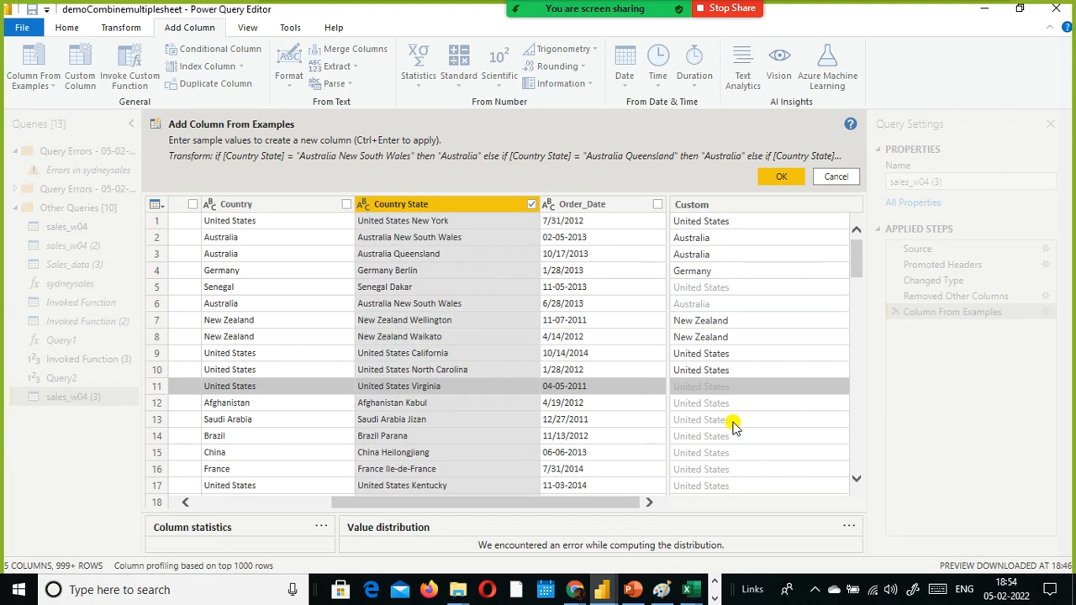
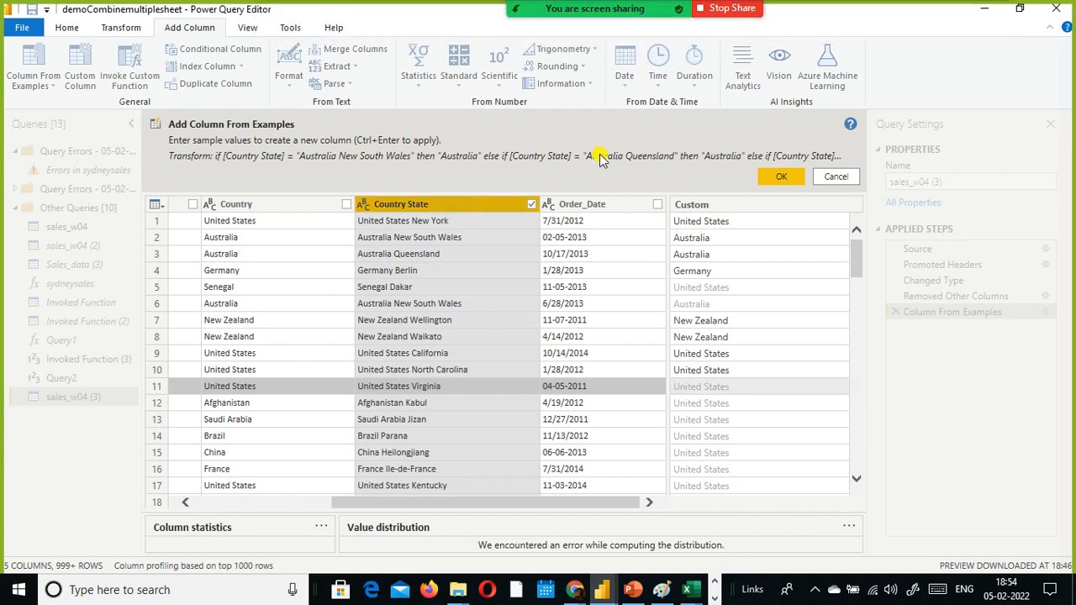
{"action": "left_click", "coordinate": [782, 177]}
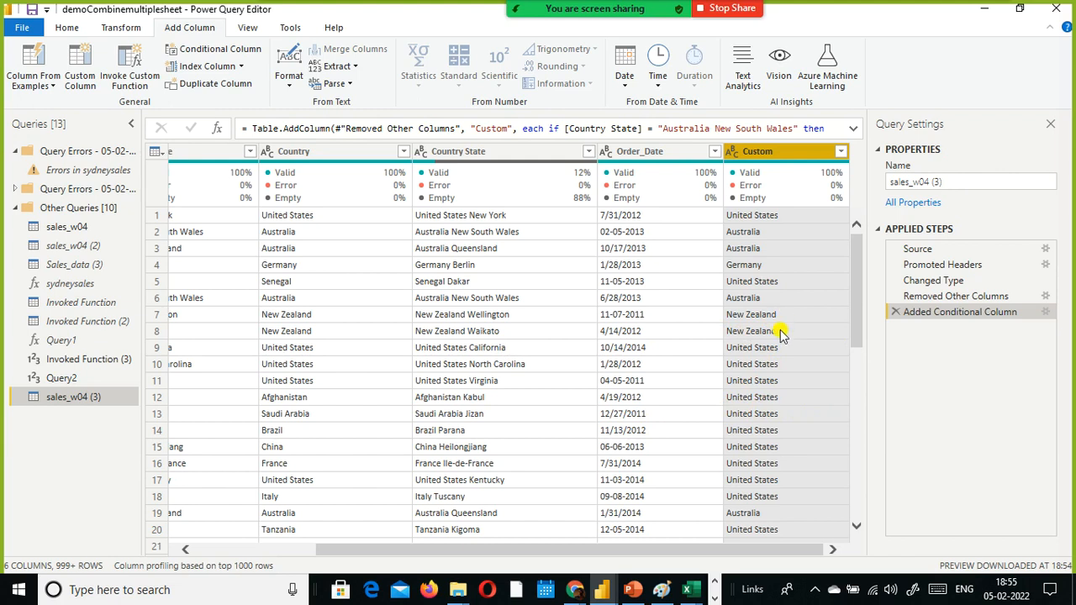
- Start another column from examples based on the Country State column only, giving New York as the first row's example
{"action": "left_click", "coordinate": [504, 154]}
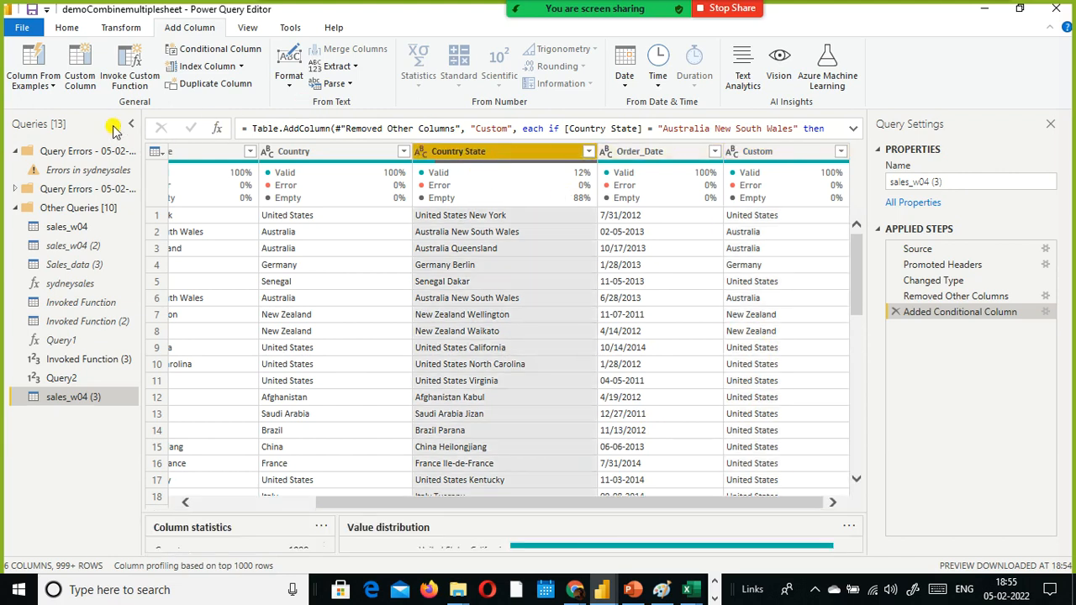
{"action": "left_click", "coordinate": [44, 87]}
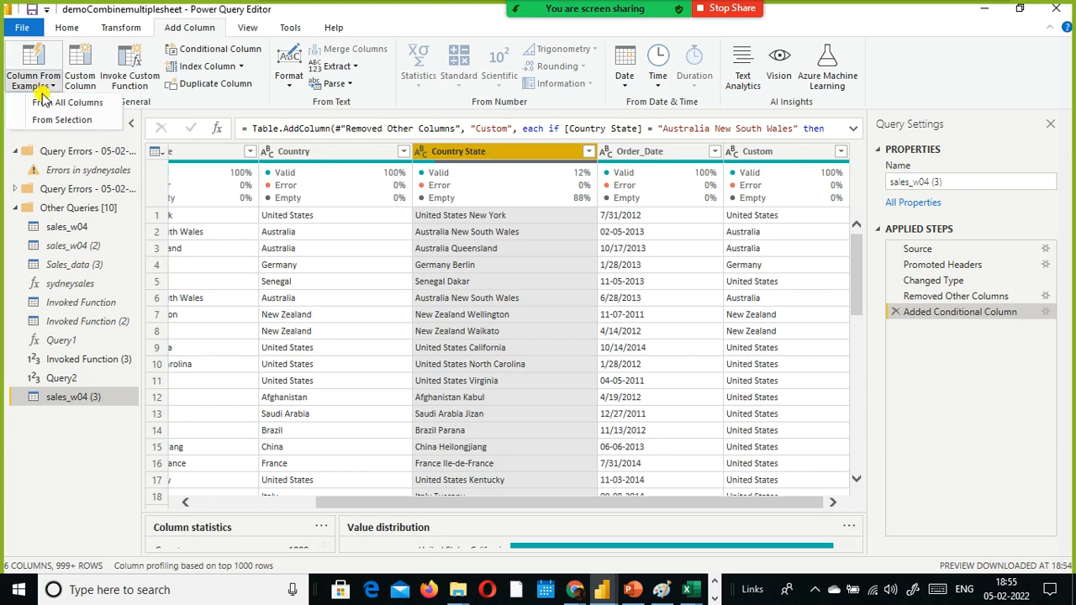
{"action": "left_click", "coordinate": [51, 121]}
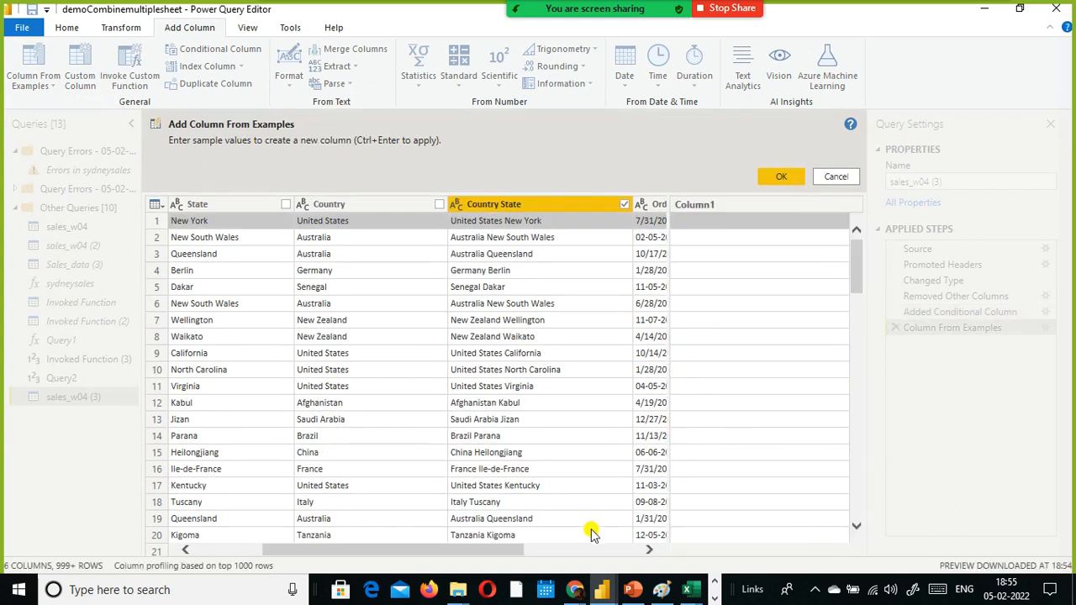
{"action": "left_click", "coordinate": [728, 236]}
{"action": "left_click", "coordinate": [735, 221]}
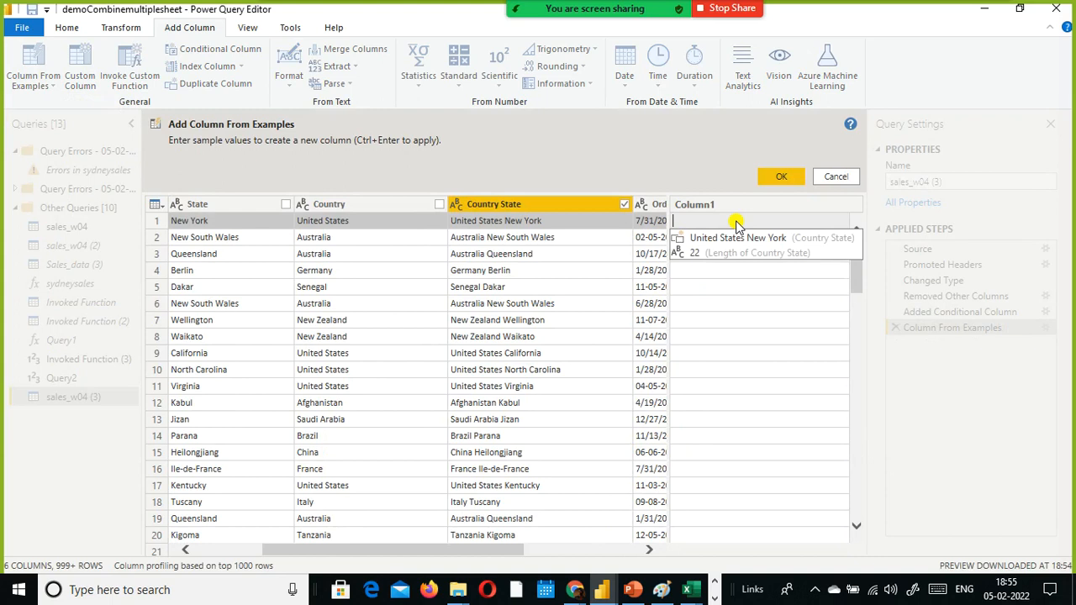
{"action": "type", "text": "New "}
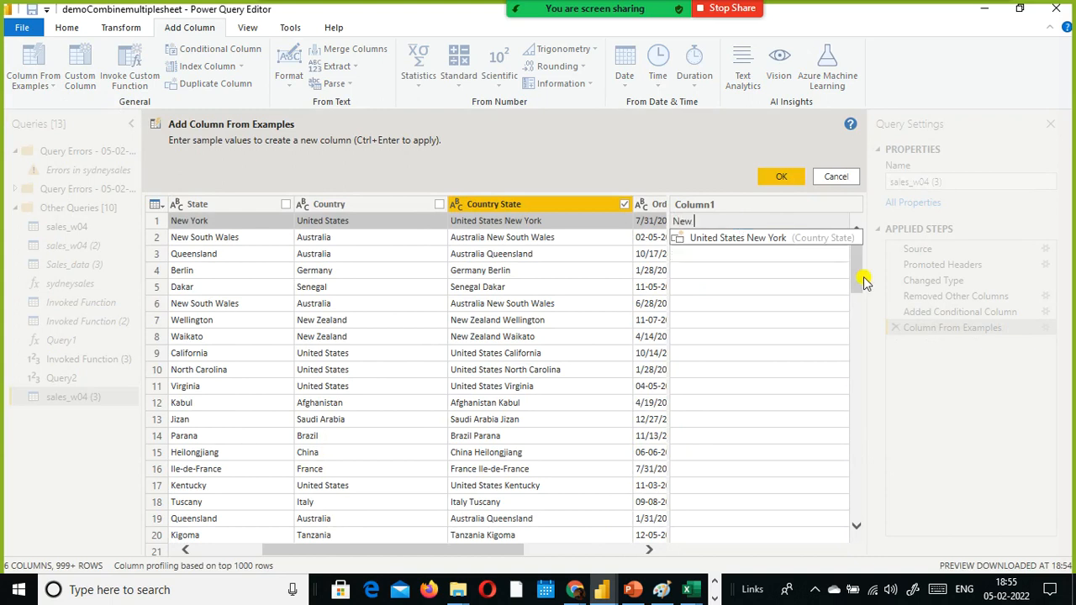
{"action": "type", "text": "York"}
{"action": "key", "text": "Return"}
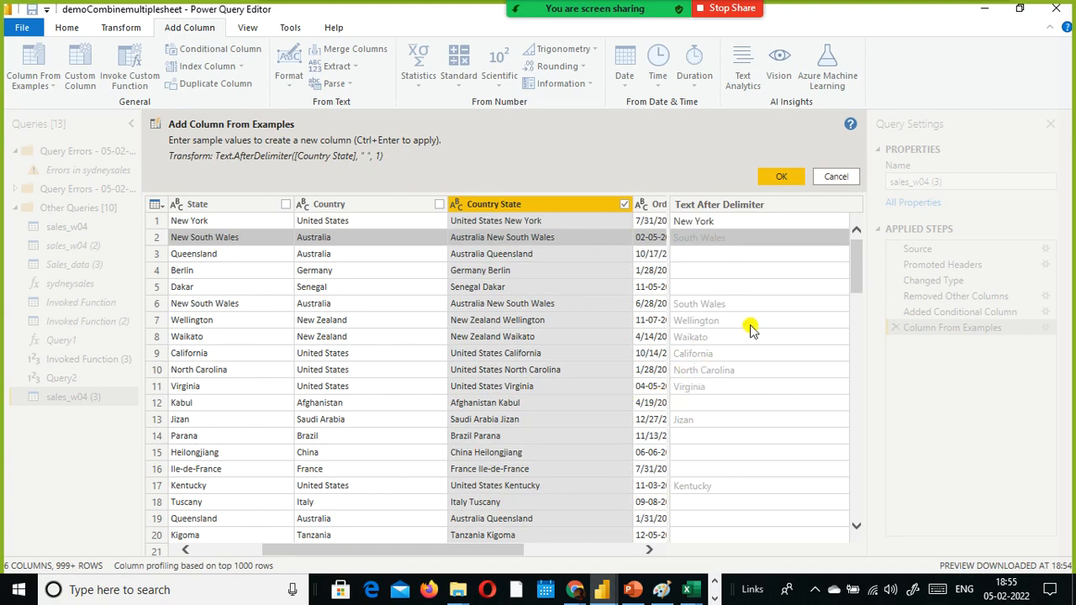
- Set the third row's example value to Queensland and the fourth row's to Berlin
{"action": "left_click", "coordinate": [695, 261]}
{"action": "type", "text": "Qu"}
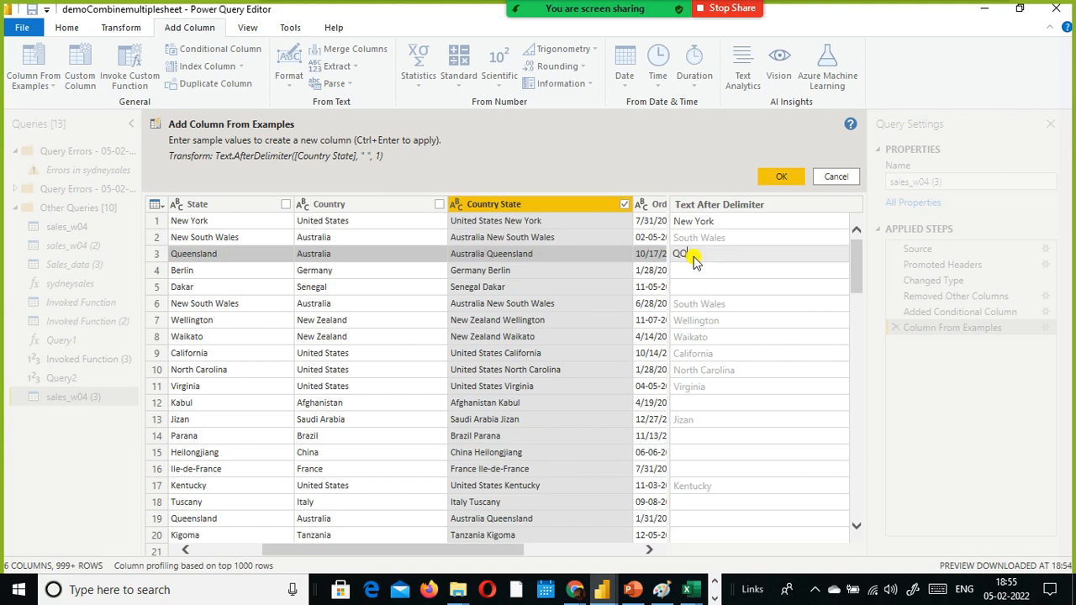
{"action": "type", "text": "eensland"}
{"action": "key", "text": "Return"}
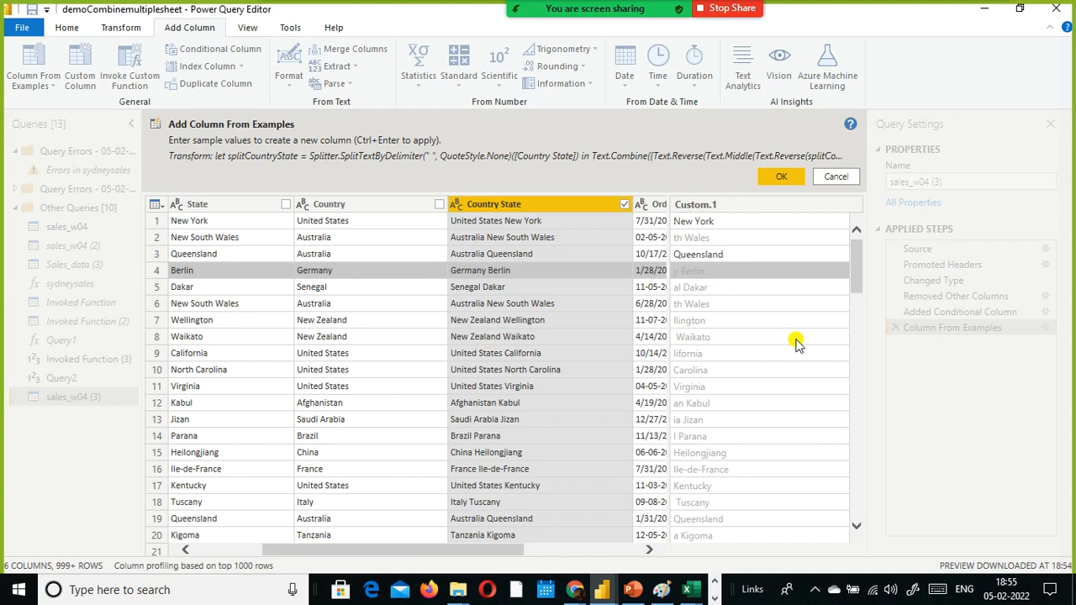
{"action": "type", "text": "Berlin"}
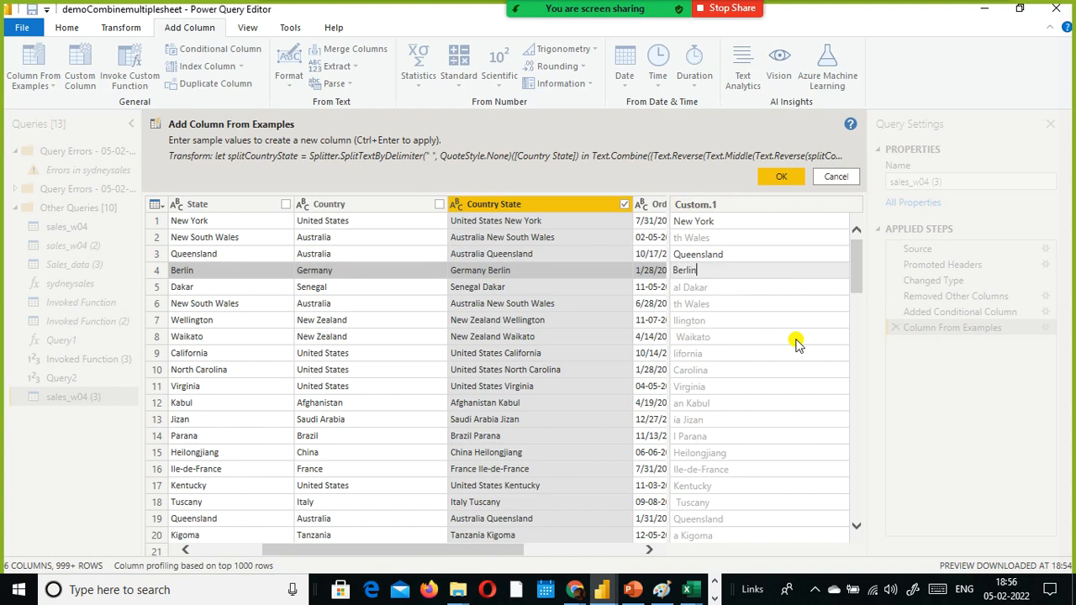
{"action": "key", "text": "Return"}
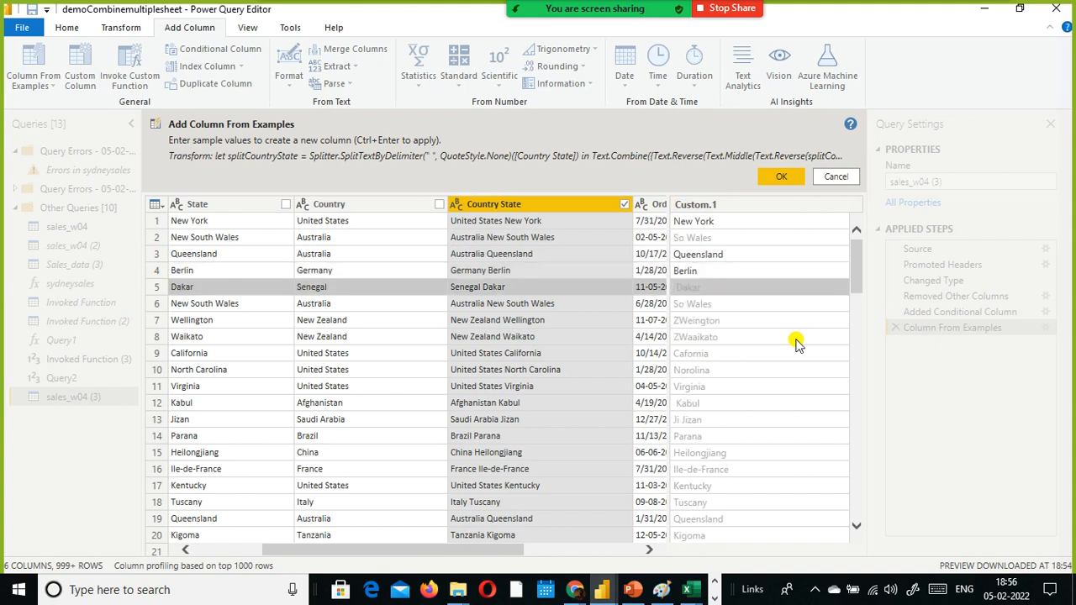
- Set the sixth row's example value to New South Sales and the seventh row's to Wellington
{"action": "key", "text": "Down"}
{"action": "key", "text": "Down"}
{"action": "key", "text": "Up"}
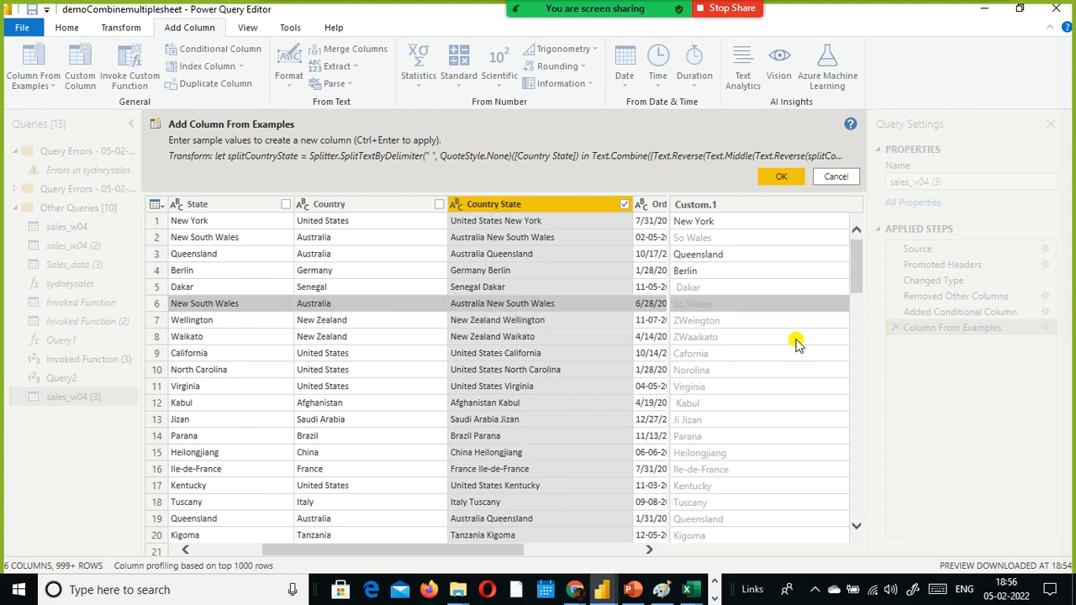
{"action": "type", "text": "New "}
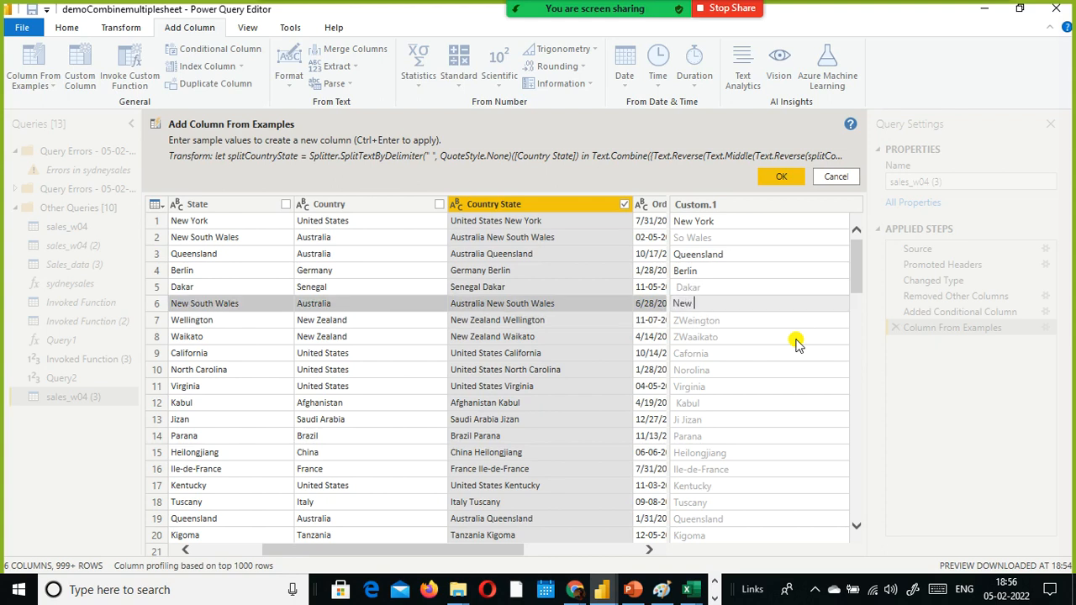
{"action": "type", "text": "South Sales"}
{"action": "key", "text": "Return"}
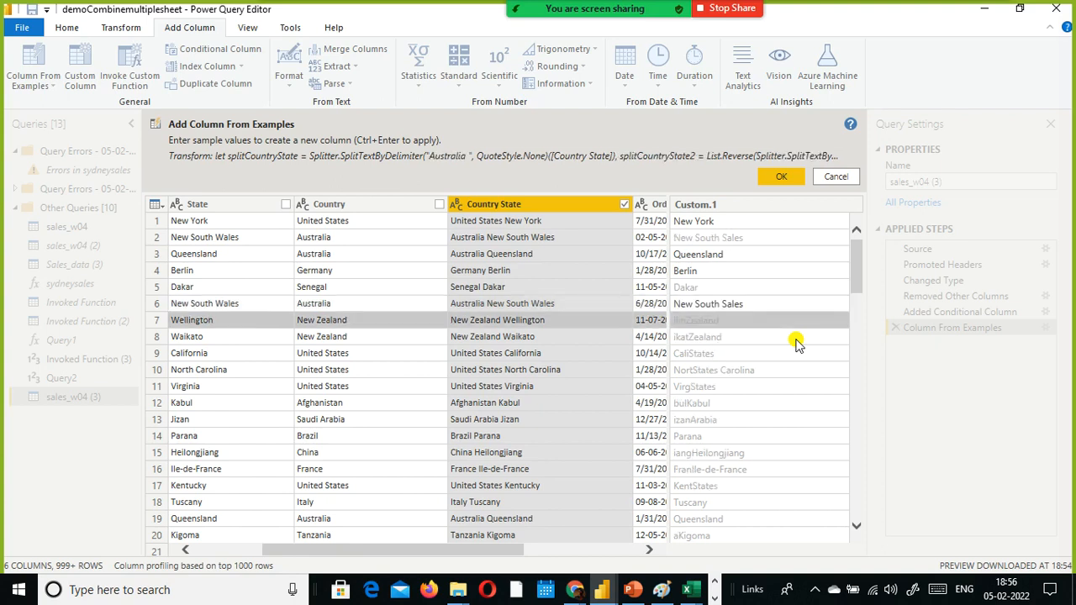
{"action": "type", "text": "Wellington"}
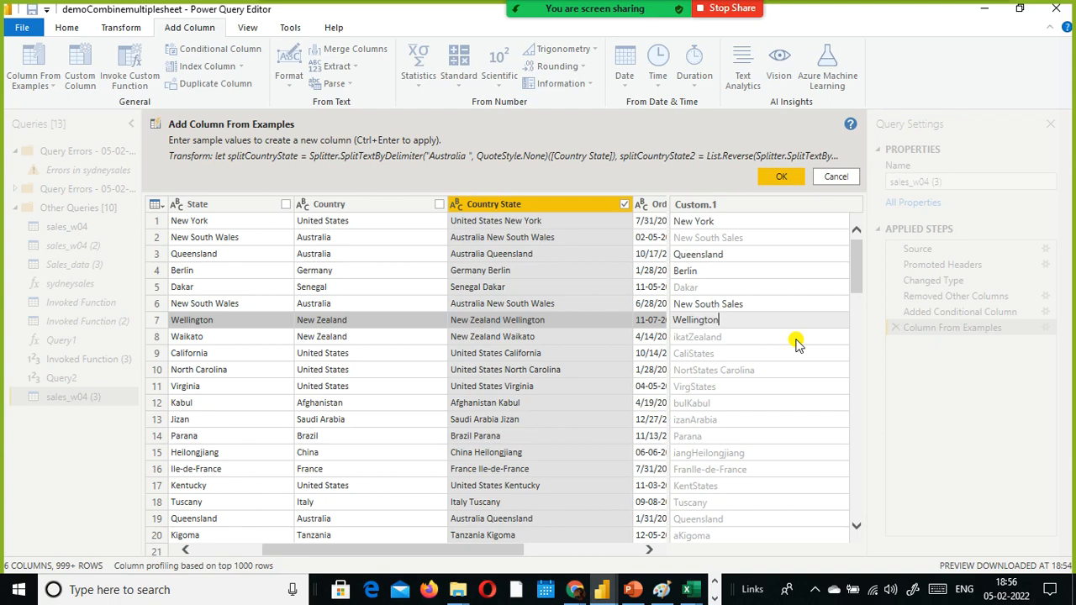
{"action": "left_click", "coordinate": [797, 343]}
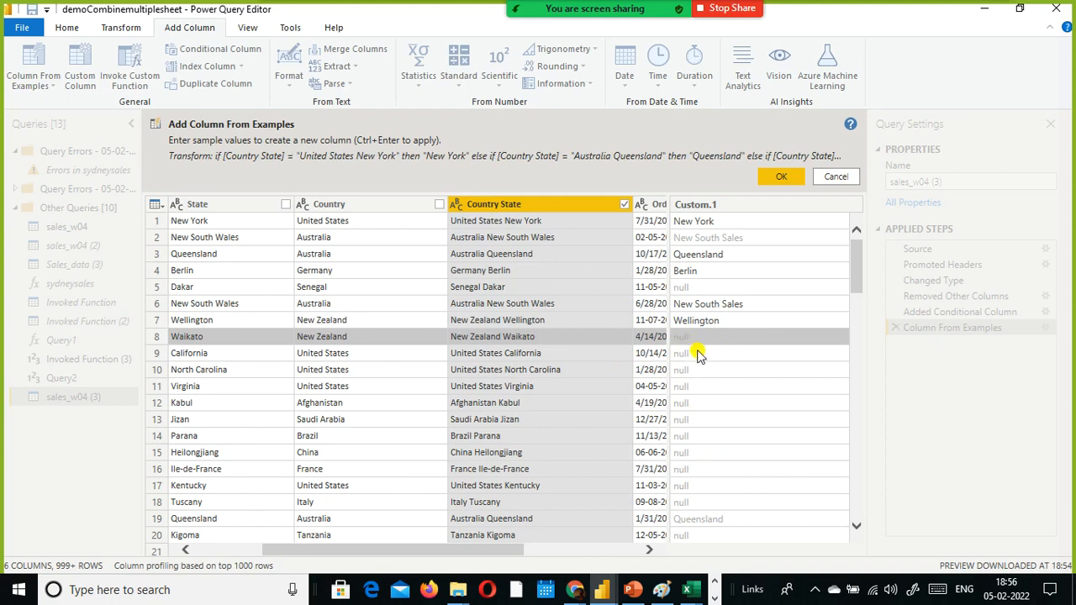
- Check the suggested state values further down against the Country State column and add the column from examples to the table
{"action": "scroll", "coordinate": [727, 402], "scroll_direction": "down", "scroll_amount": 4}
{"action": "scroll", "coordinate": [727, 402], "scroll_direction": "up", "scroll_amount": 4}
{"action": "left_click_drag", "start_coordinate": [697, 237], "coordinate": [749, 240]}
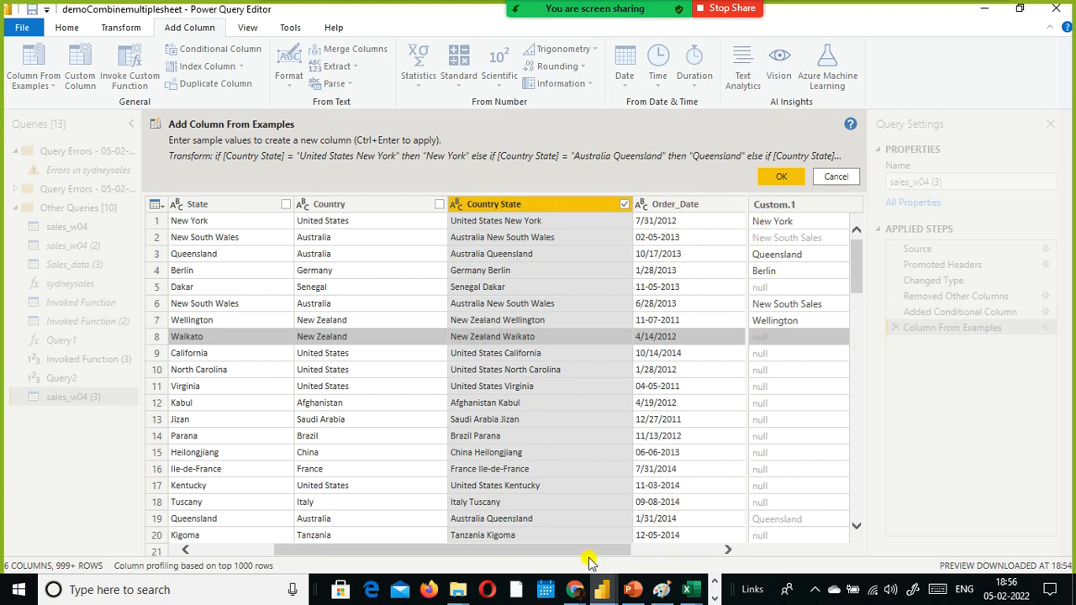
{"action": "left_click_drag", "start_coordinate": [589, 551], "coordinate": [732, 547]}
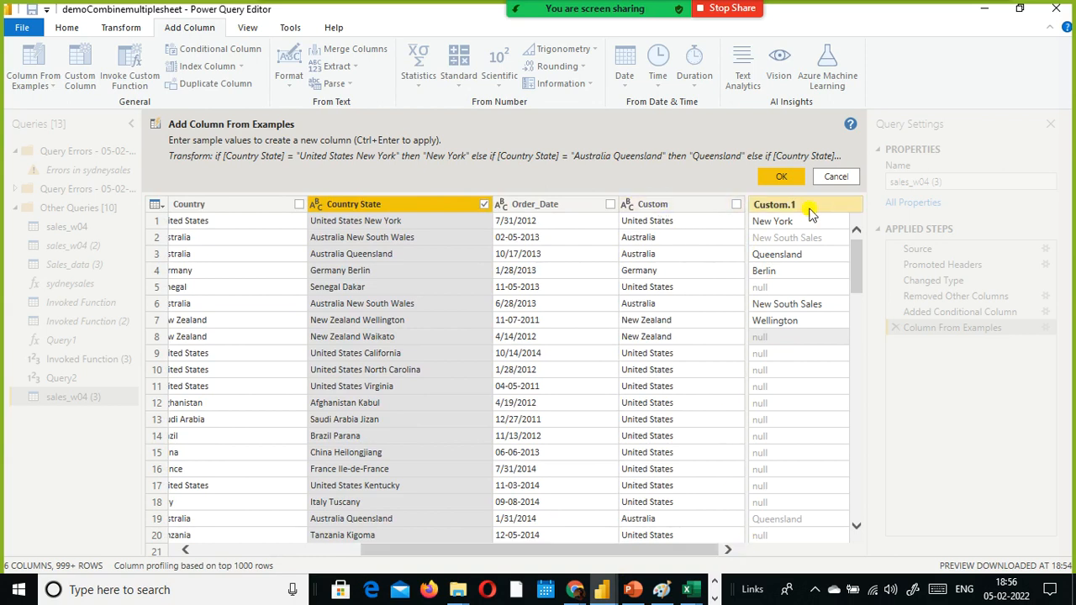
{"action": "left_click", "coordinate": [691, 208]}
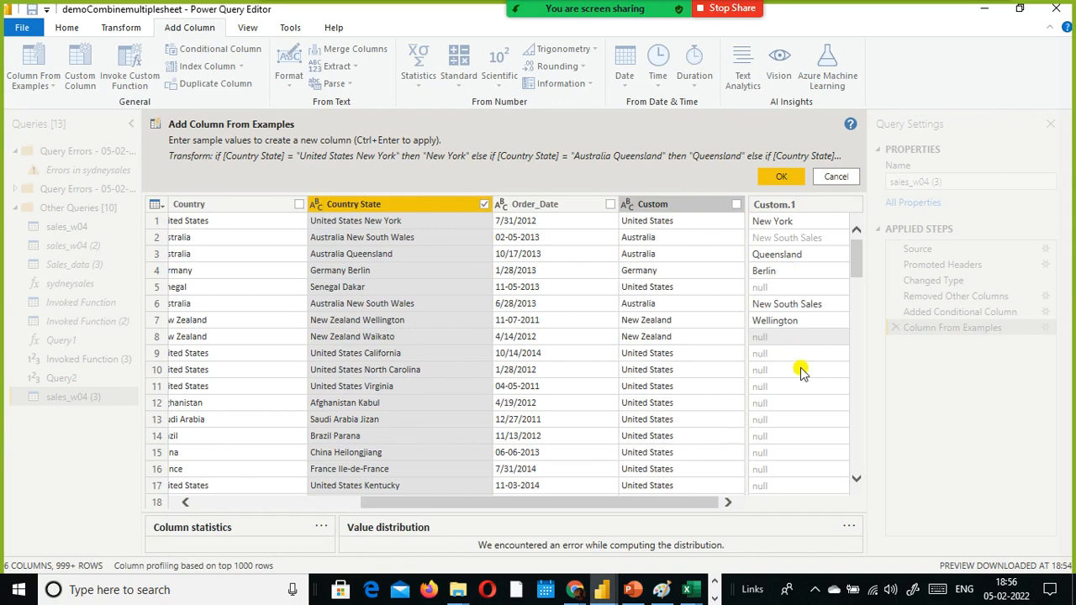
{"action": "scroll", "coordinate": [801, 372], "scroll_direction": "down", "scroll_amount": 11}
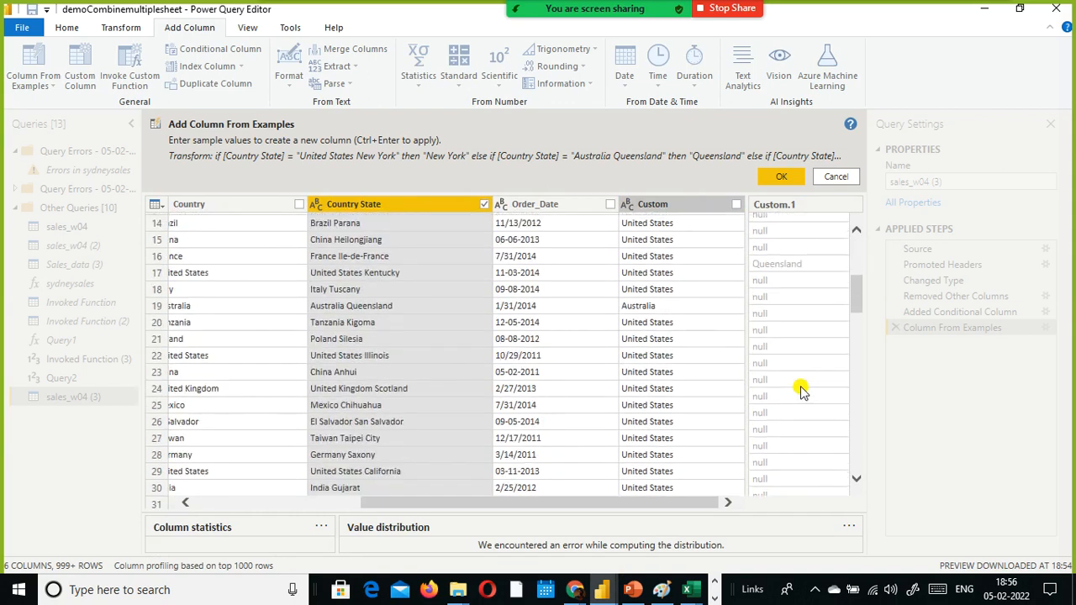
{"action": "scroll", "coordinate": [801, 391], "scroll_direction": "down", "scroll_amount": 5}
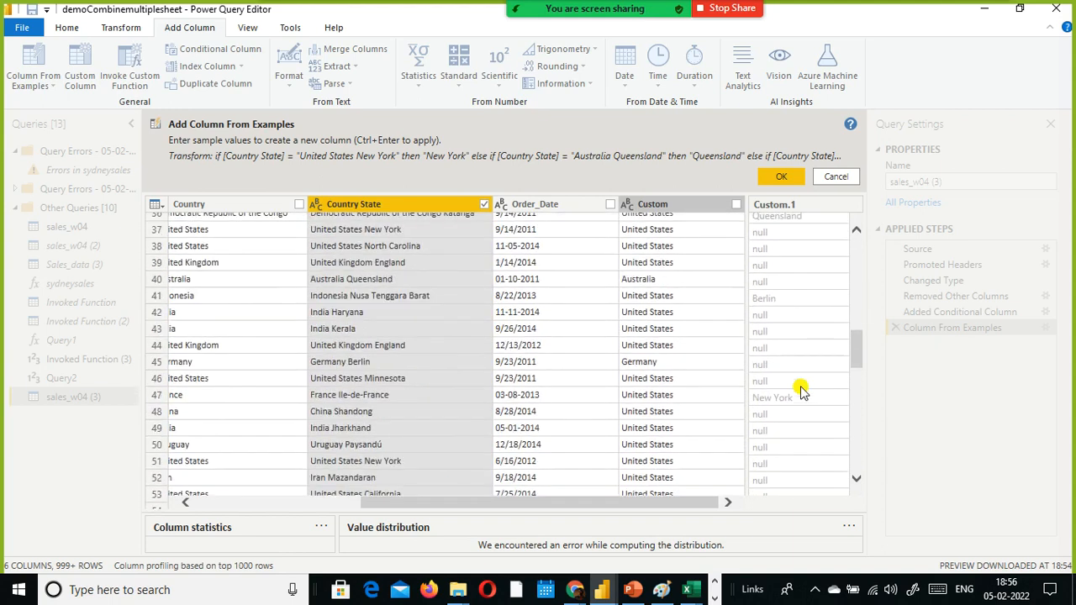
{"action": "scroll", "coordinate": [801, 391], "scroll_direction": "up", "scroll_amount": 8}
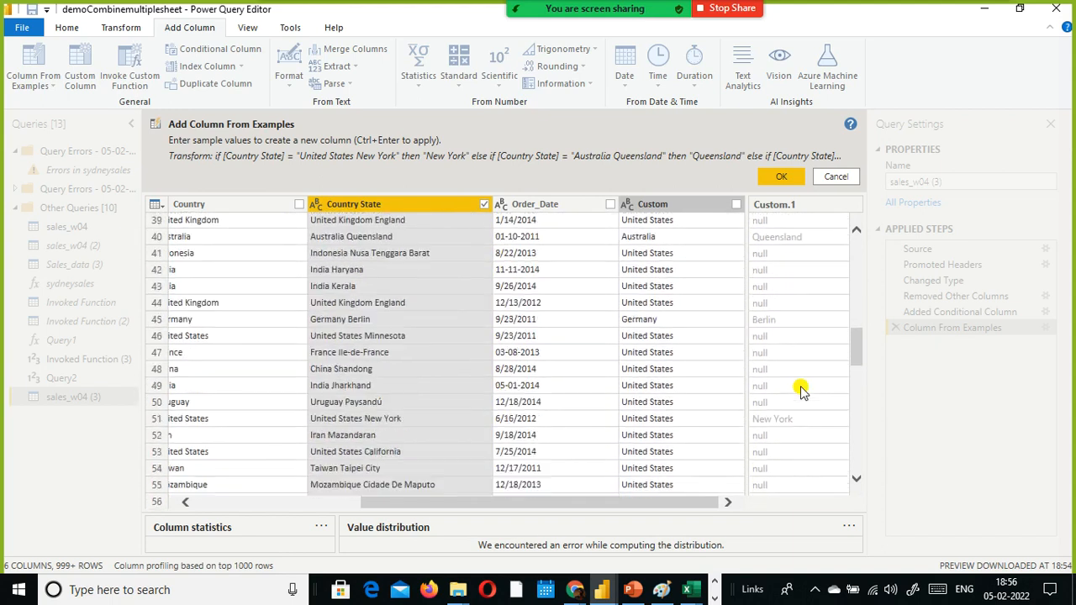
{"action": "scroll", "coordinate": [801, 391], "scroll_direction": "up", "scroll_amount": 8}
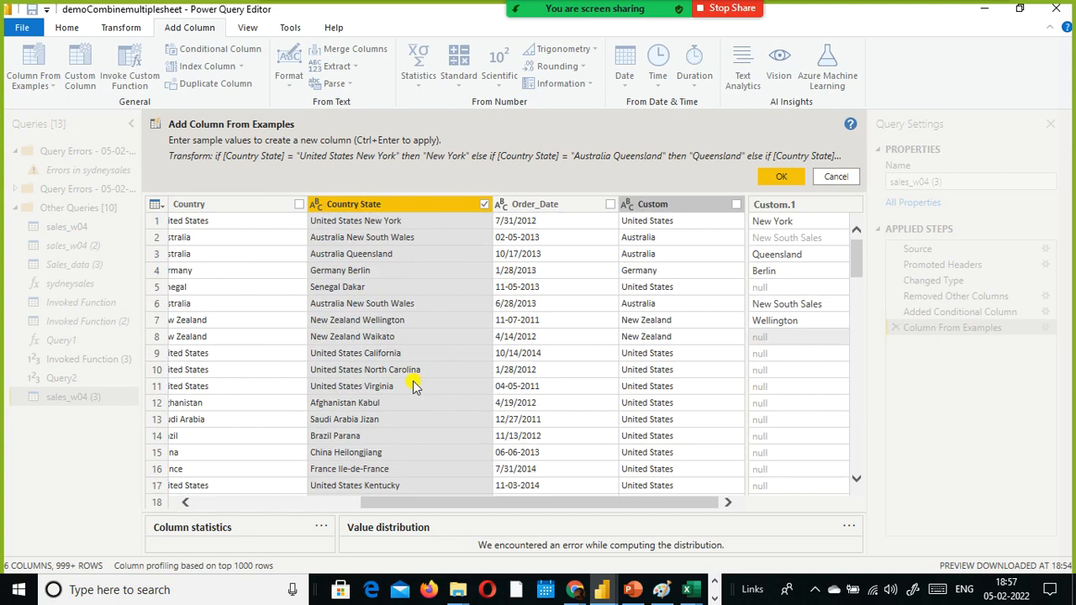
{"action": "left_click", "coordinate": [639, 408]}
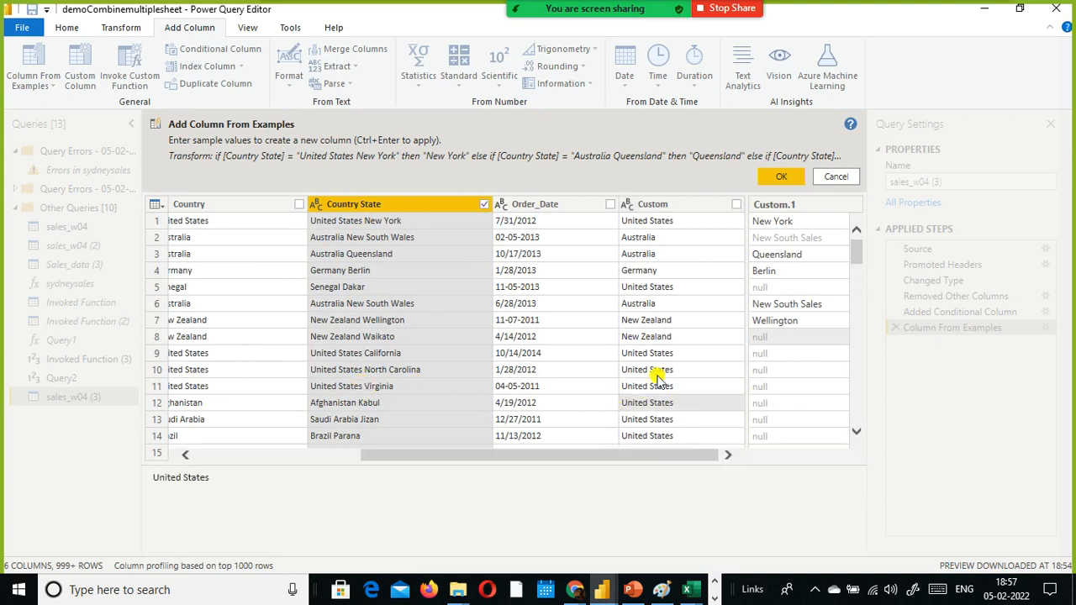
{"action": "left_click", "coordinate": [779, 177]}
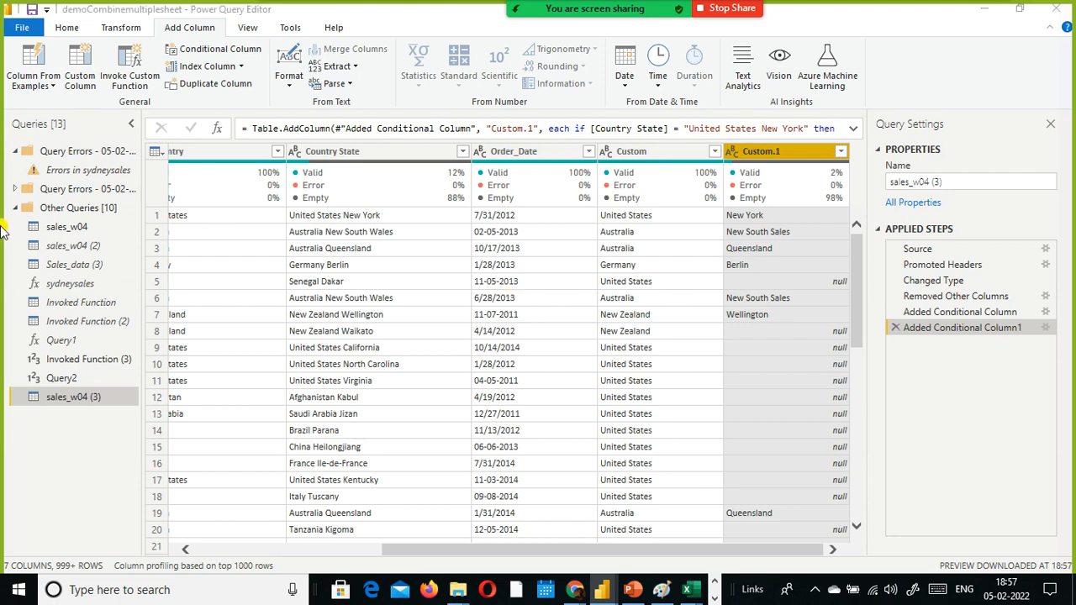
{"action": "left_click", "coordinate": [44, 87]}
{"action": "left_click", "coordinate": [54, 101]}
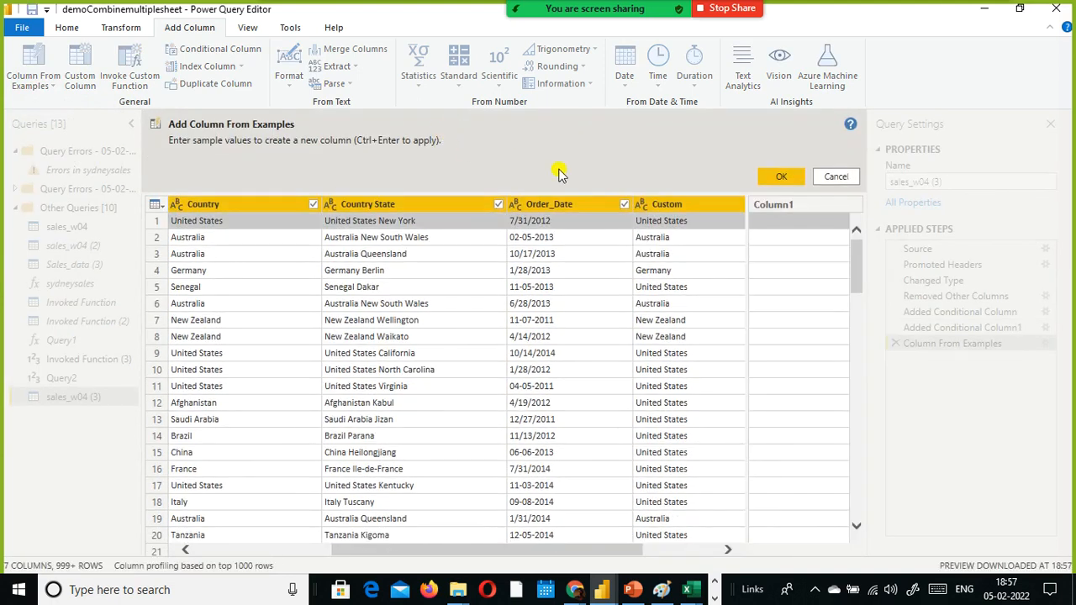
{"action": "left_click", "coordinate": [776, 179]}
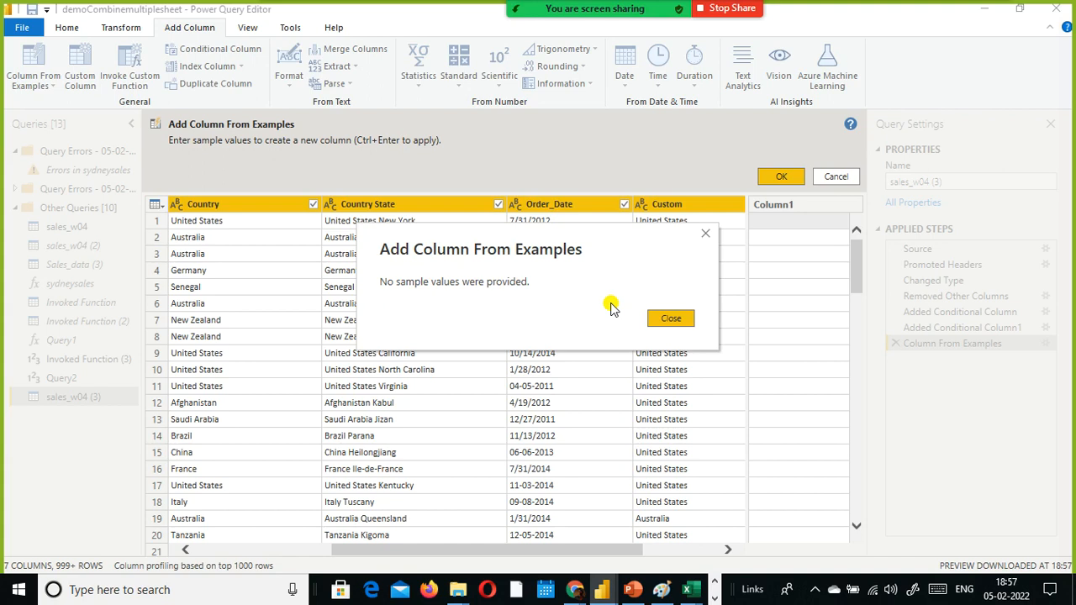
{"action": "left_click", "coordinate": [685, 318]}
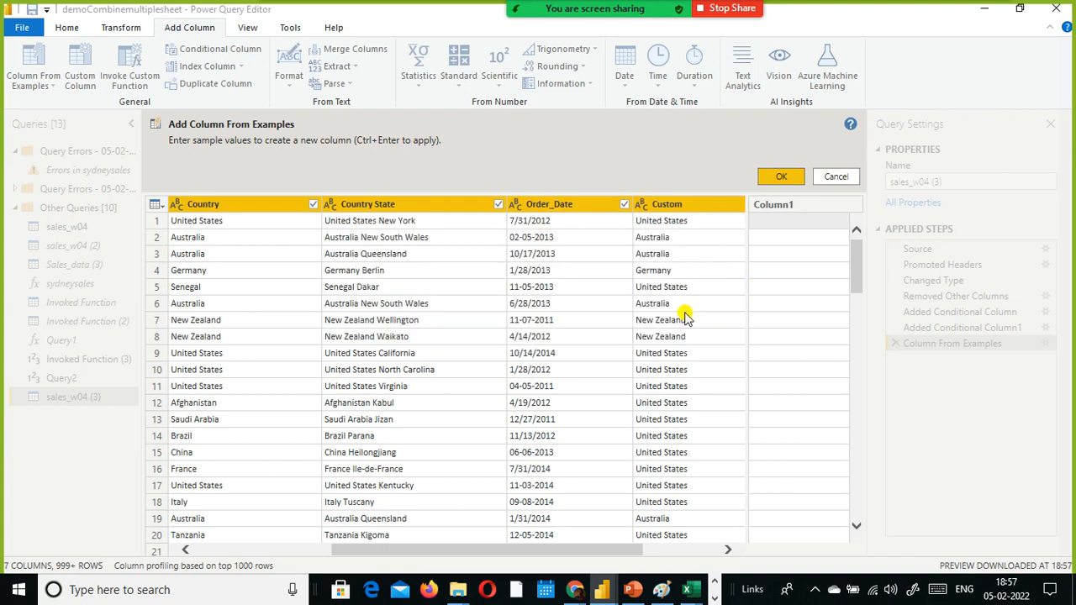
{"action": "left_click", "coordinate": [782, 176]}
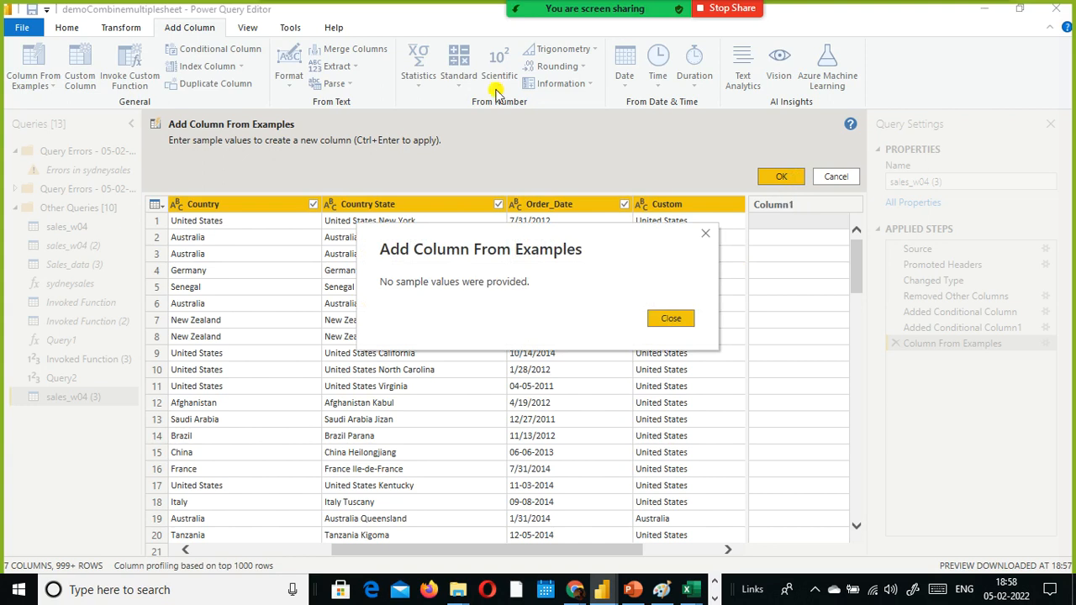
{"action": "left_click", "coordinate": [668, 321]}
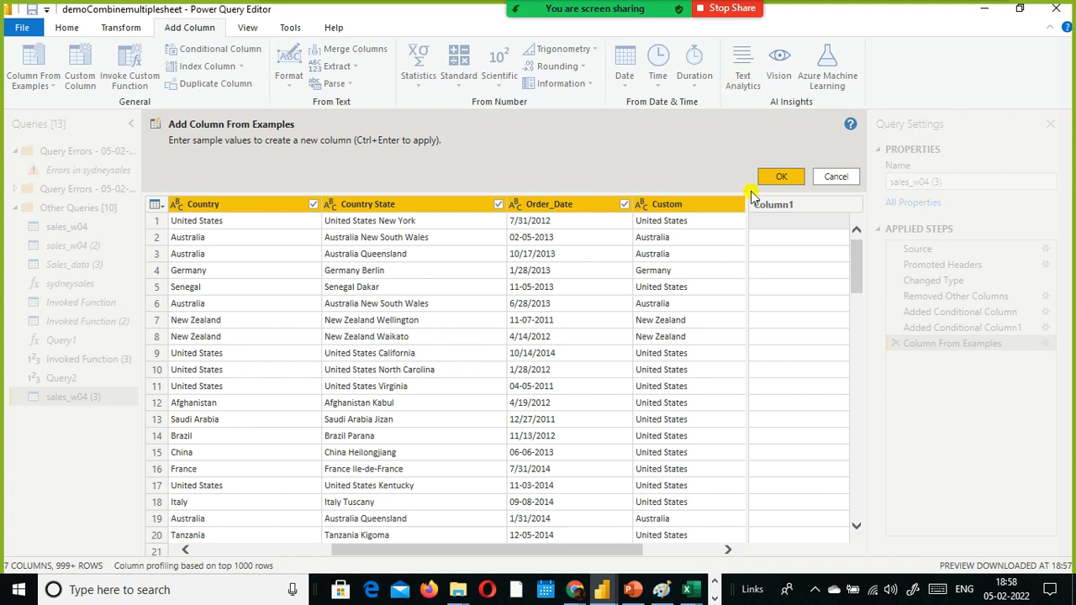
{"action": "left_click", "coordinate": [769, 179]}
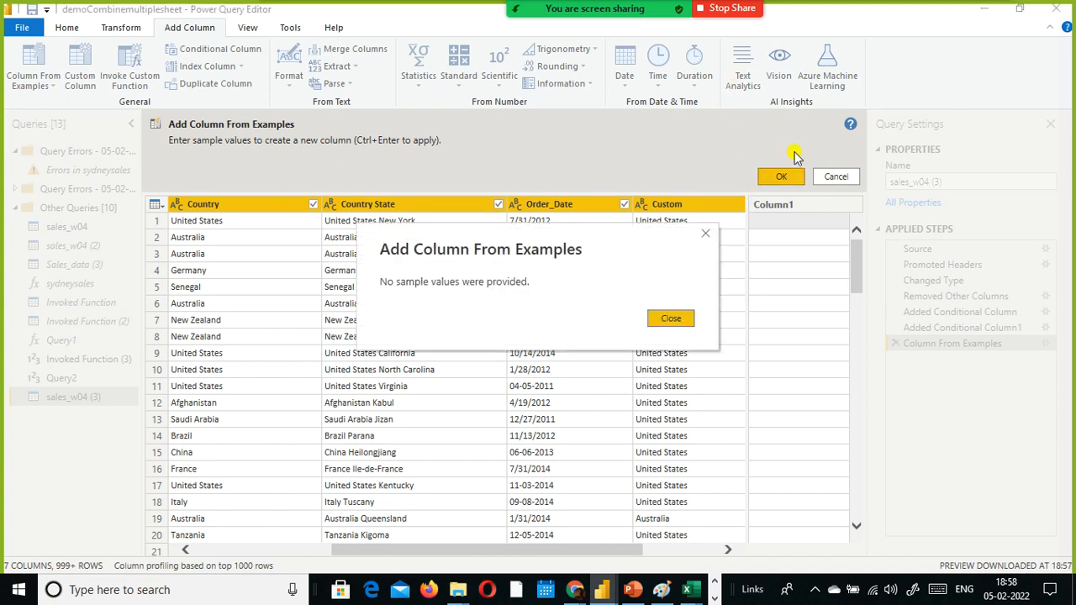
{"action": "left_click", "coordinate": [838, 180]}
{"action": "left_click", "coordinate": [683, 318]}
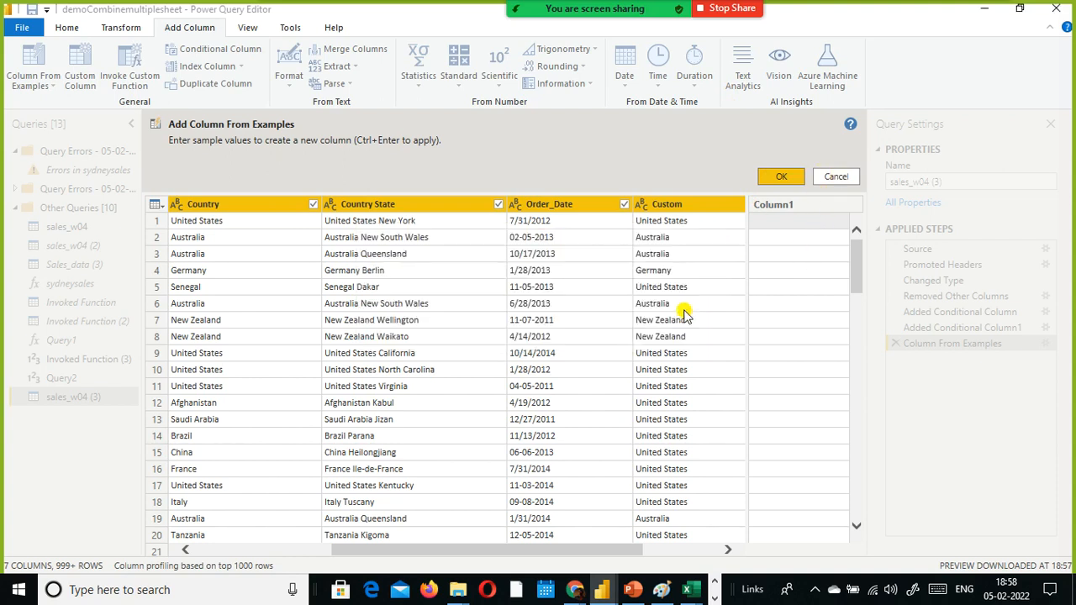
{"action": "left_click", "coordinate": [831, 179]}
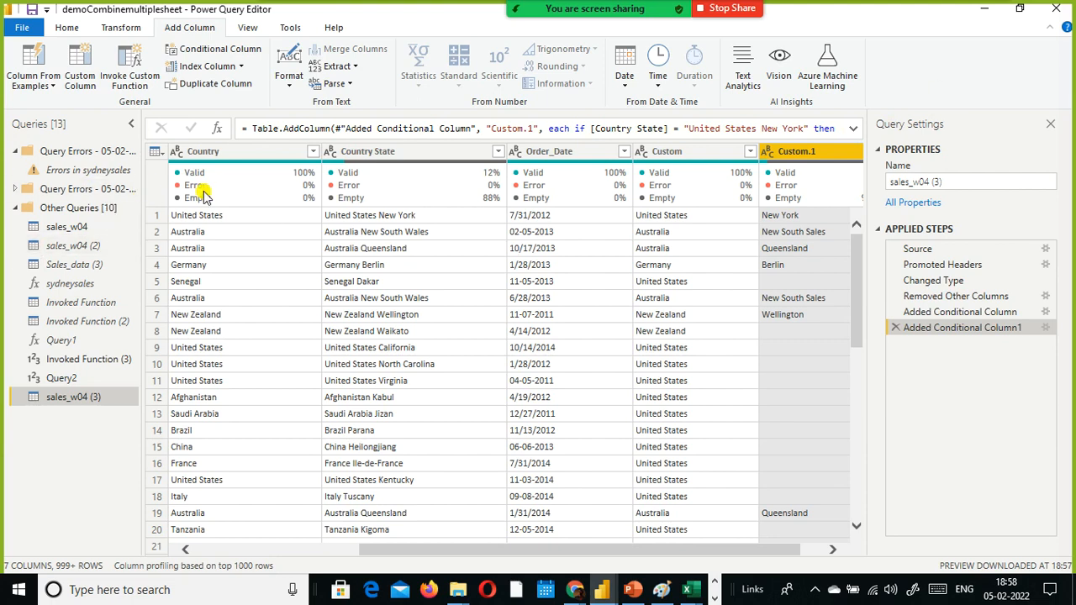
- Open the sales_w04 query and the Sales_data (3) query to view their data
{"action": "left_click", "coordinate": [61, 190]}
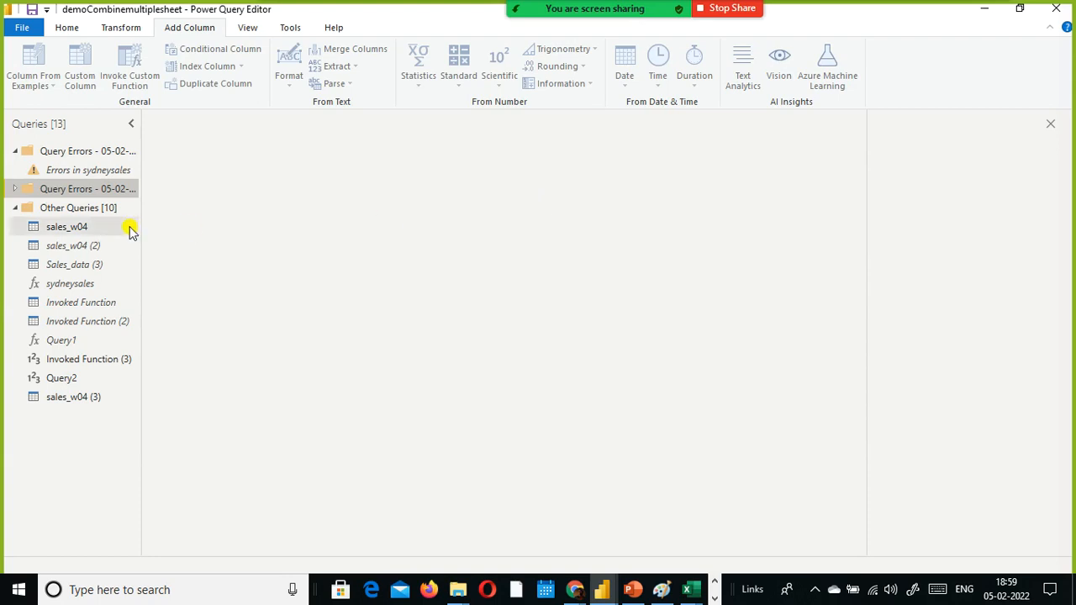
{"action": "left_click", "coordinate": [118, 171]}
{"action": "left_click", "coordinate": [117, 186]}
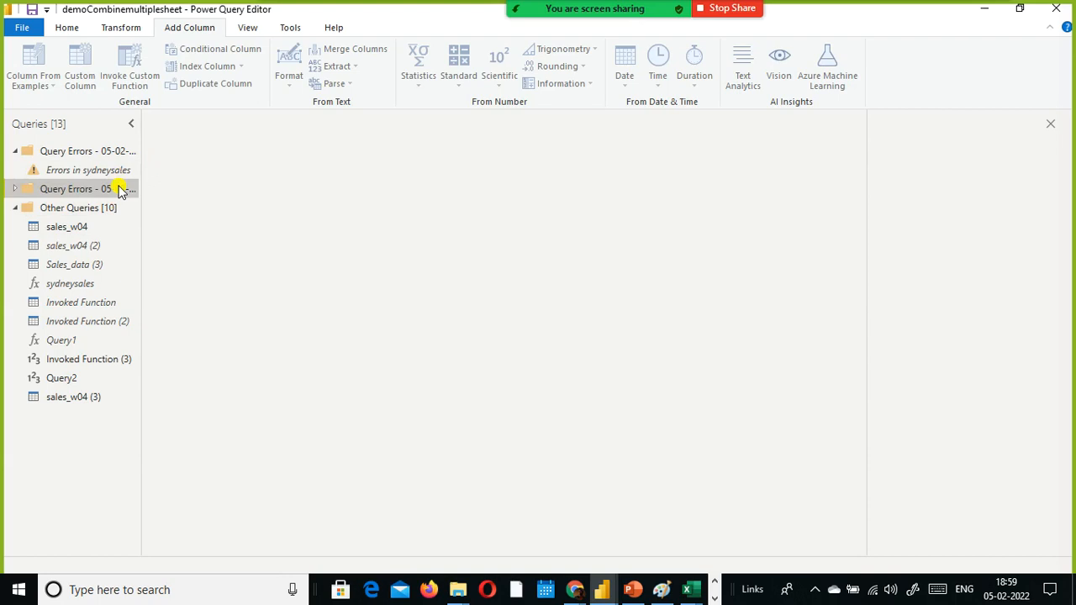
{"action": "left_click", "coordinate": [84, 228]}
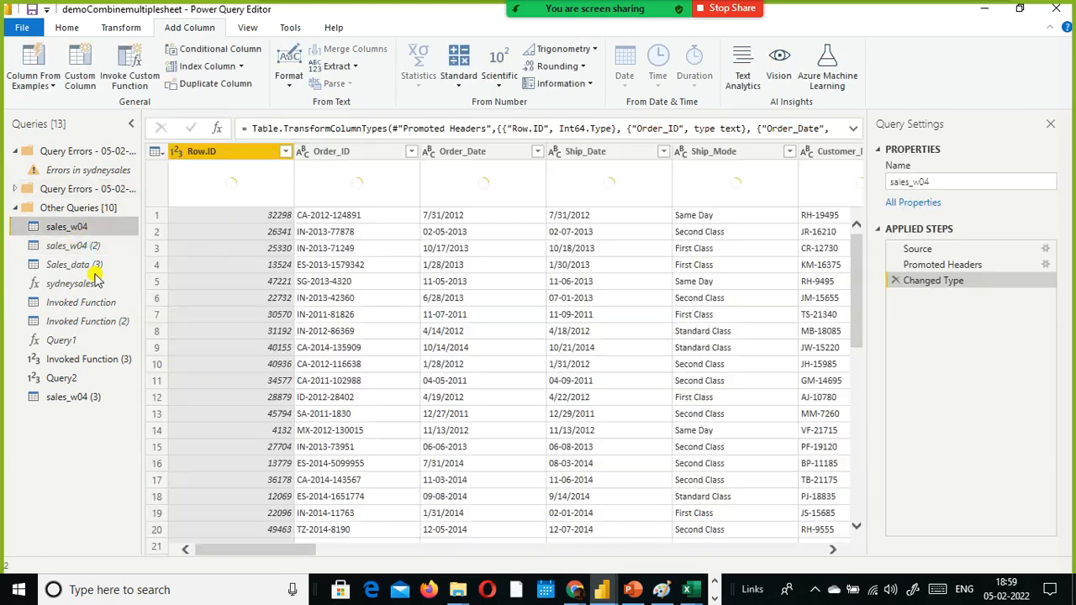
{"action": "left_click", "coordinate": [97, 281]}
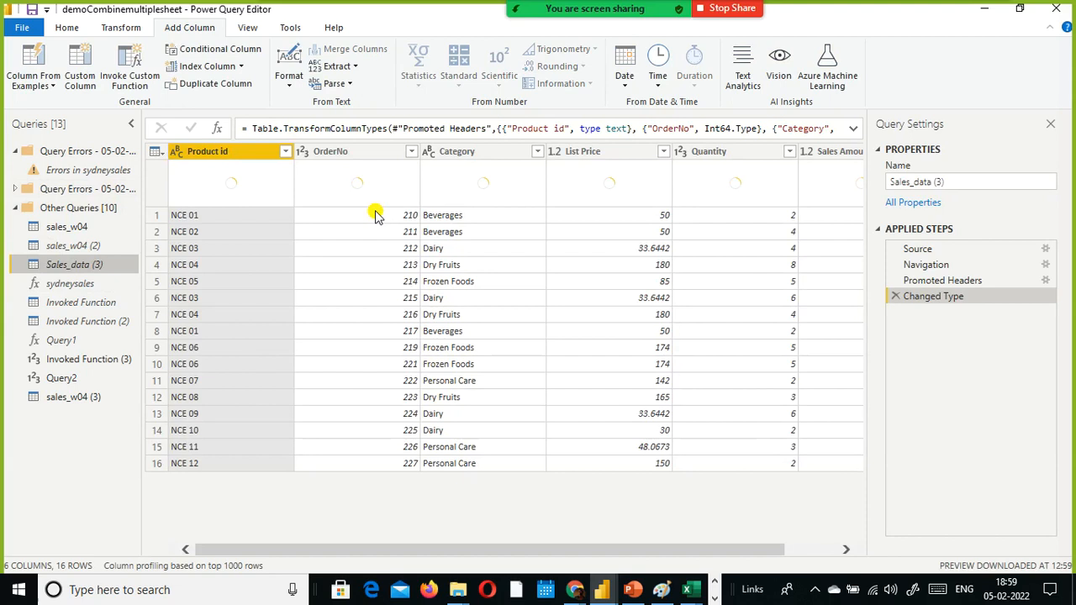
{"action": "mouse_move", "coordinate": [672, 202]}
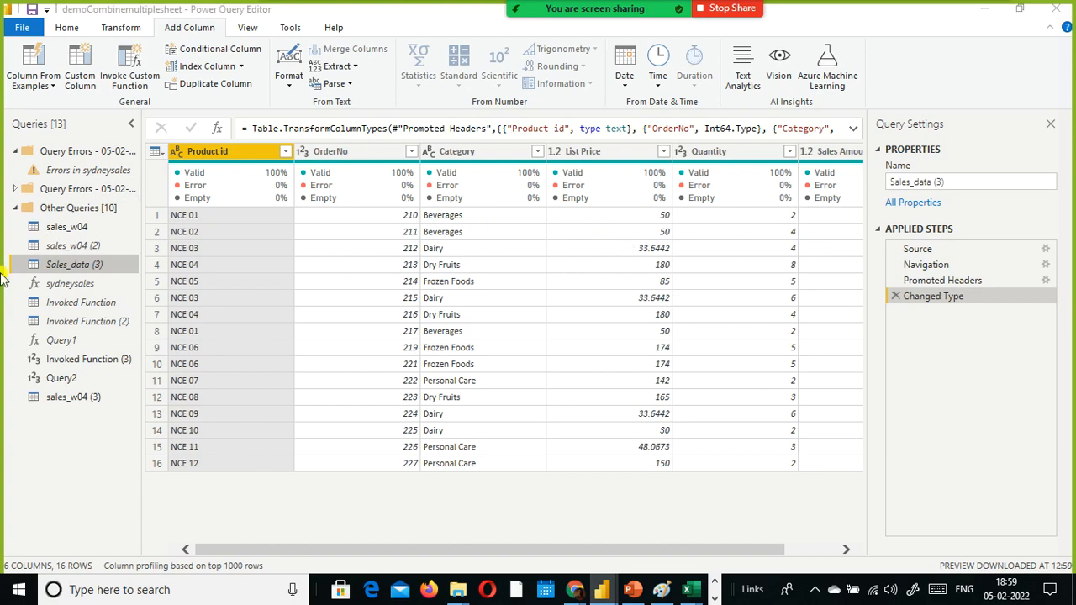
{"action": "mouse_move", "coordinate": [255, 194]}
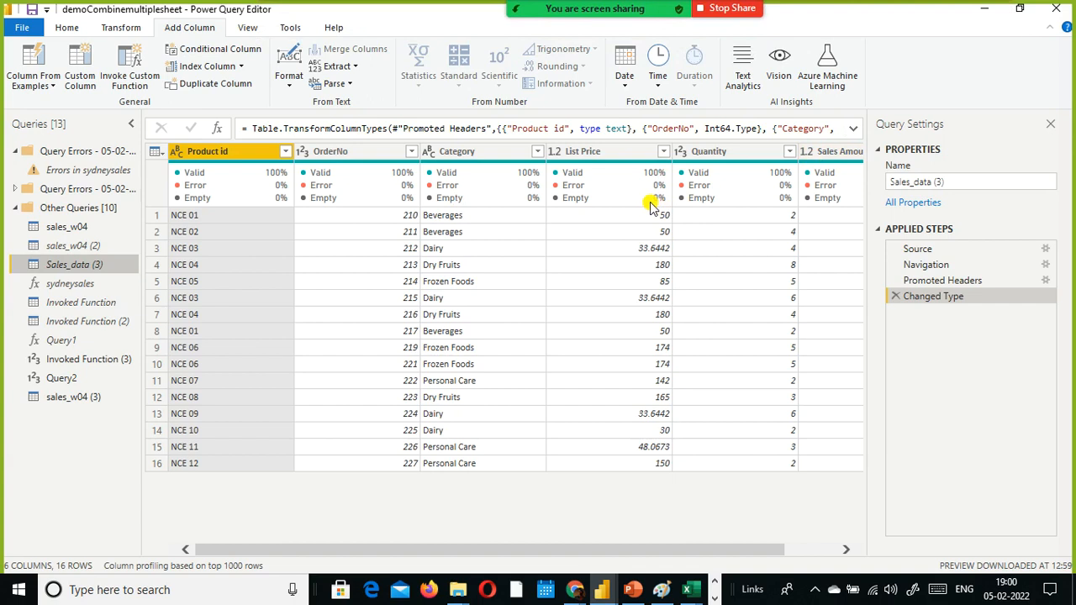
{"action": "mouse_move", "coordinate": [652, 206]}
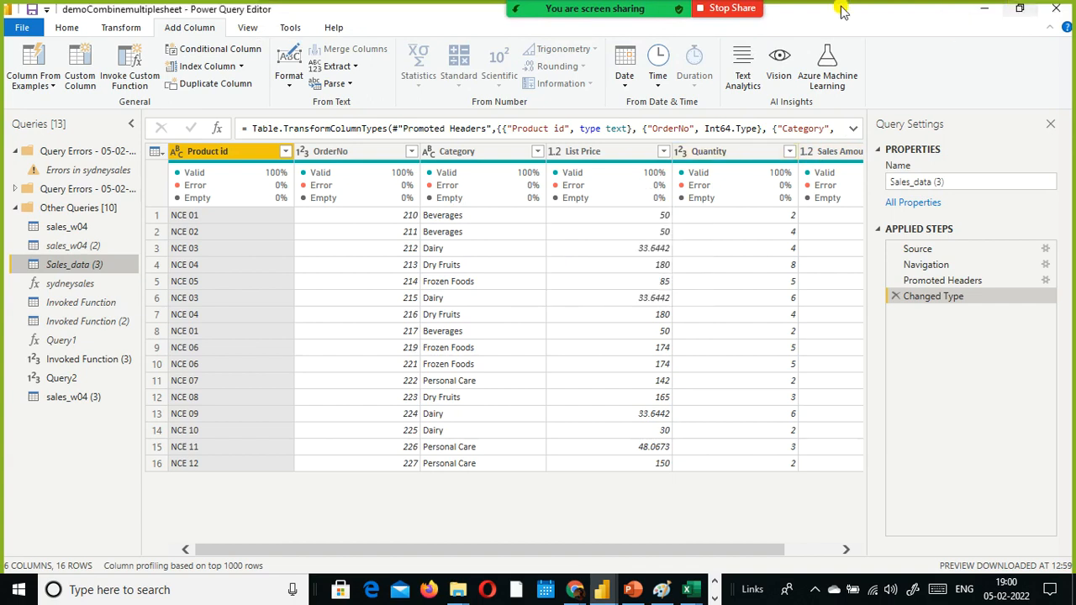
- Stop sharing the screen and end the Zoom meeting
{"action": "mouse_move", "coordinate": [612, 9]}
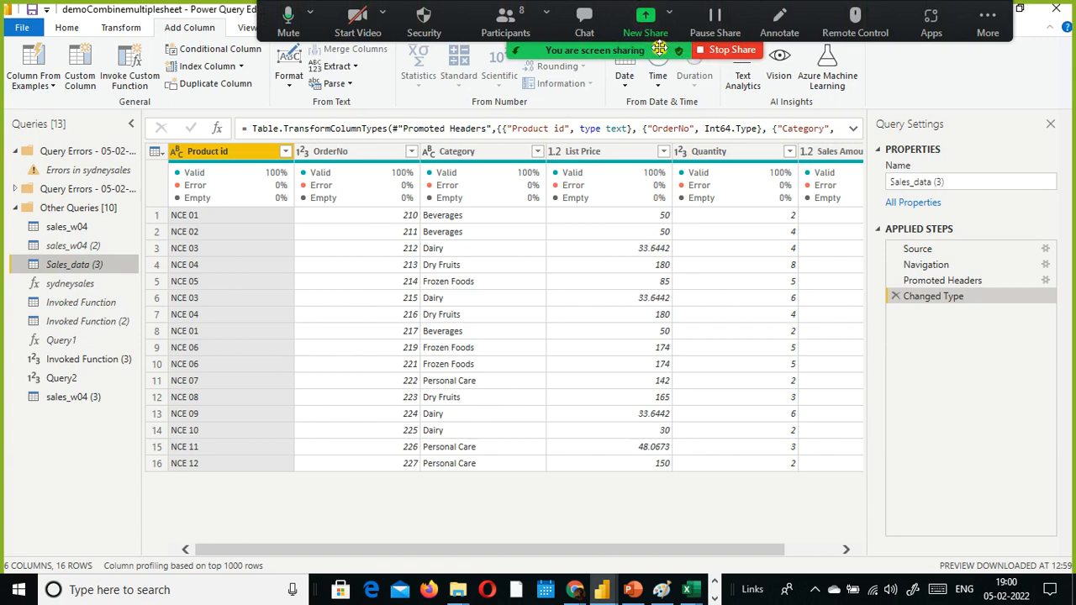
{"action": "left_click", "coordinate": [721, 53]}
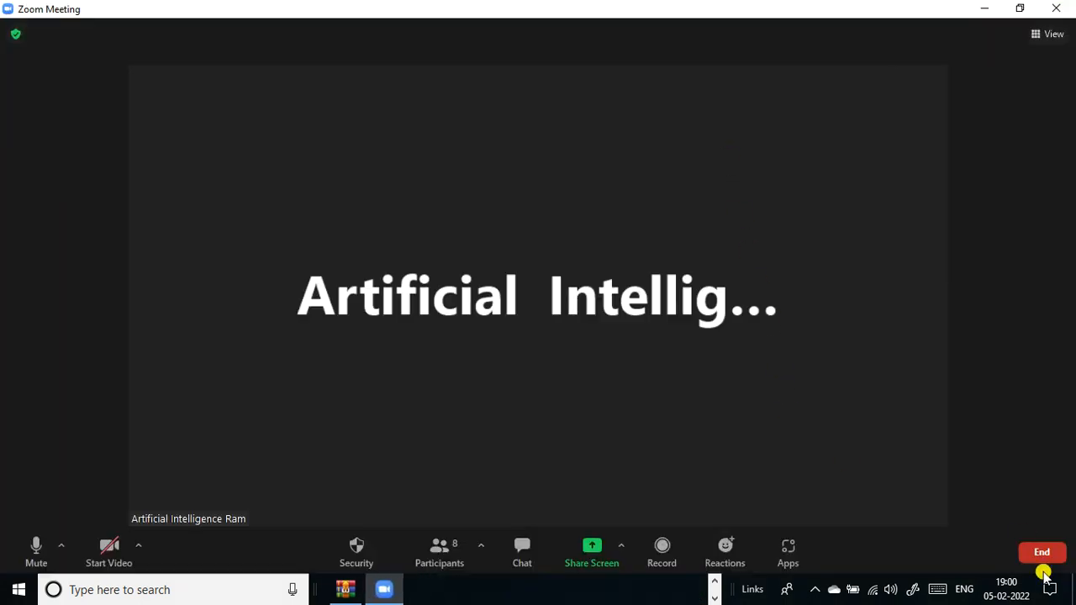
{"action": "left_click", "coordinate": [1040, 555]}
{"action": "left_click", "coordinate": [1004, 479]}
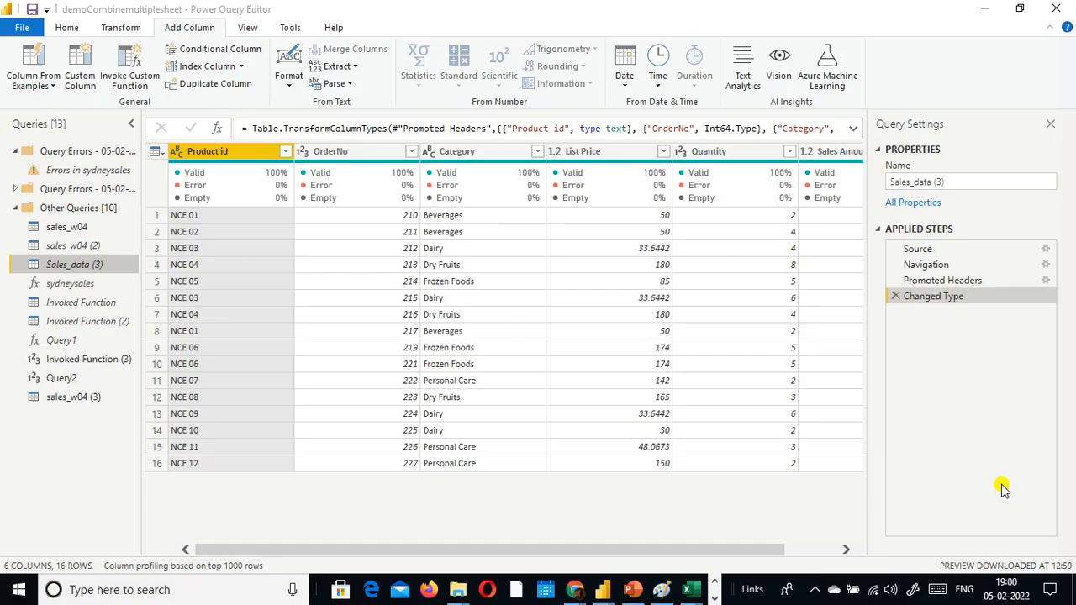